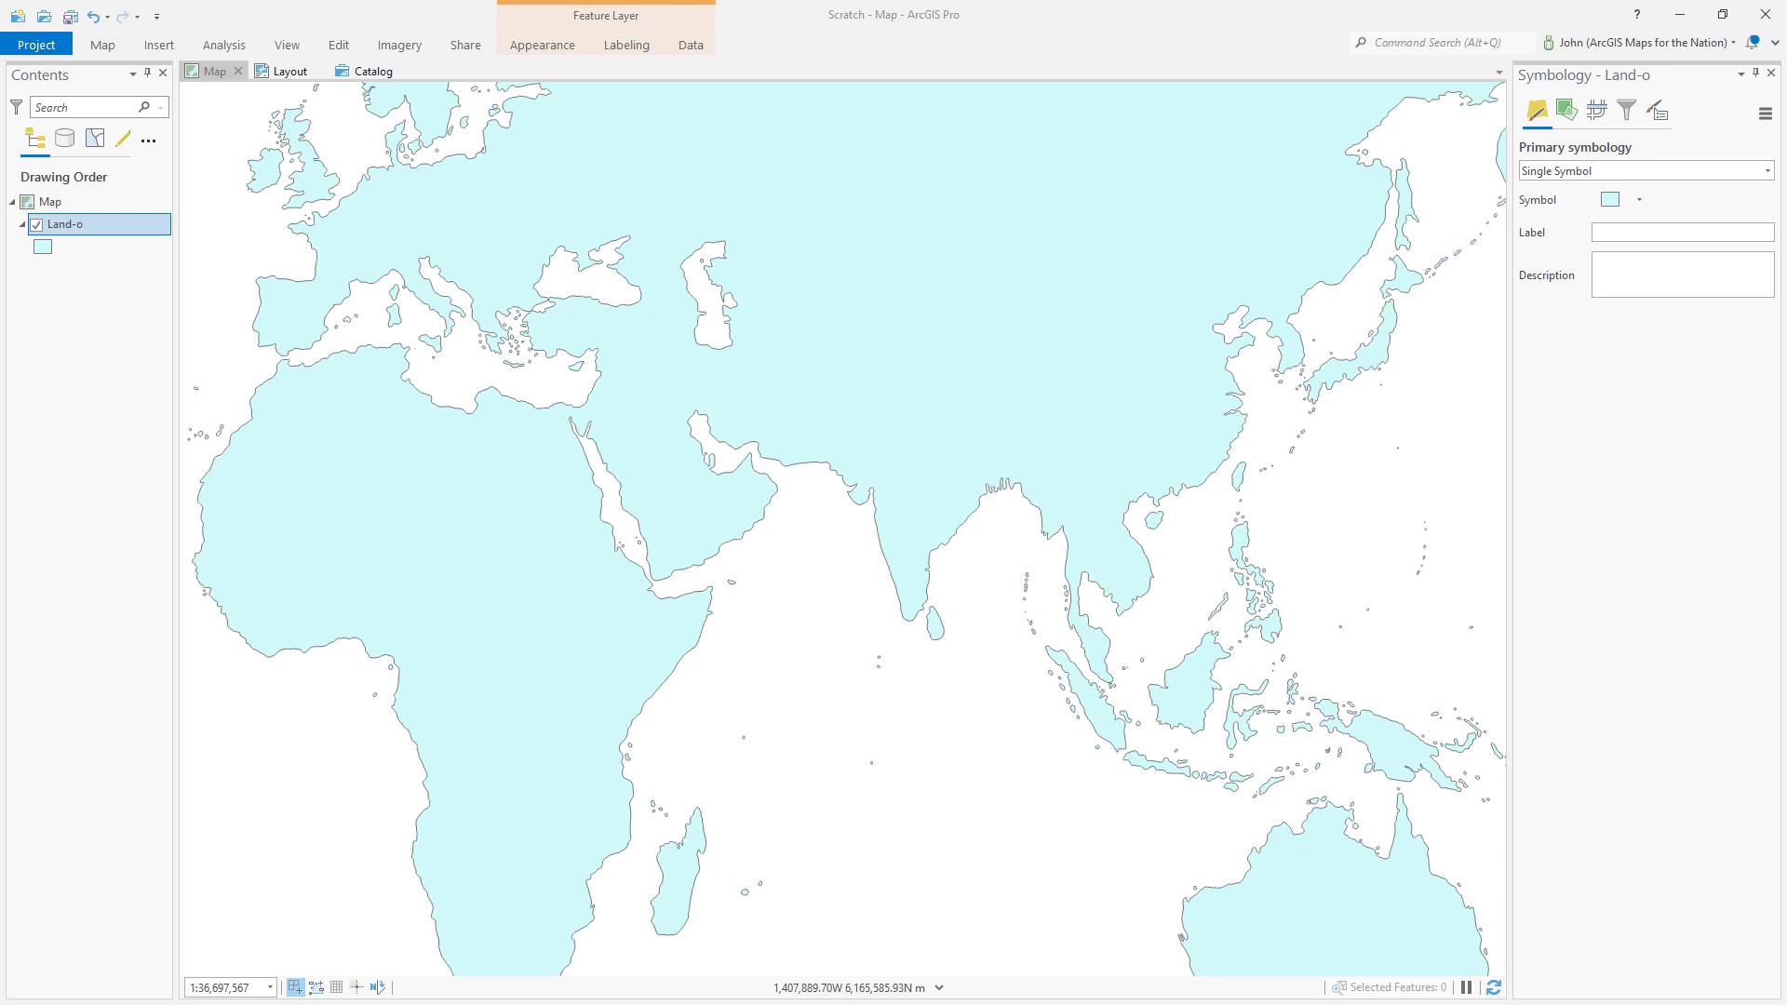
- Search Living Atlas for 'global background' and select the Global Background layer
{"action": "right_click", "coordinate": [54, 202]}
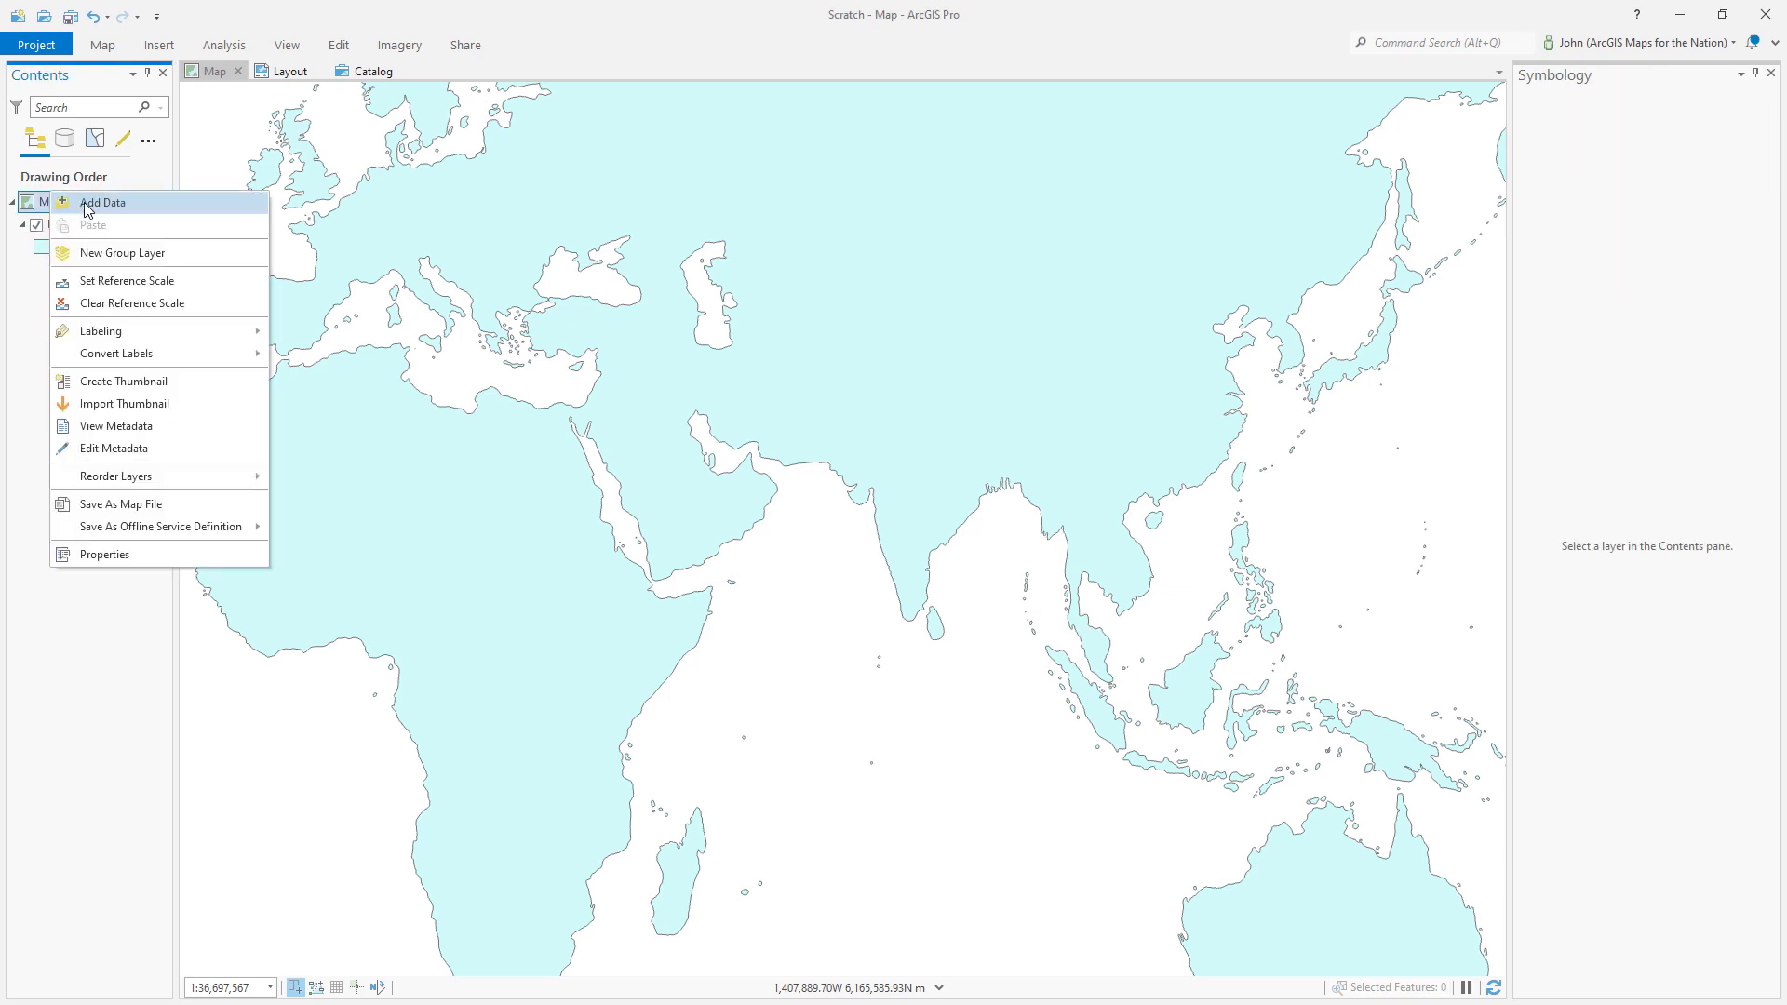
{"action": "left_click", "coordinate": [93, 221]}
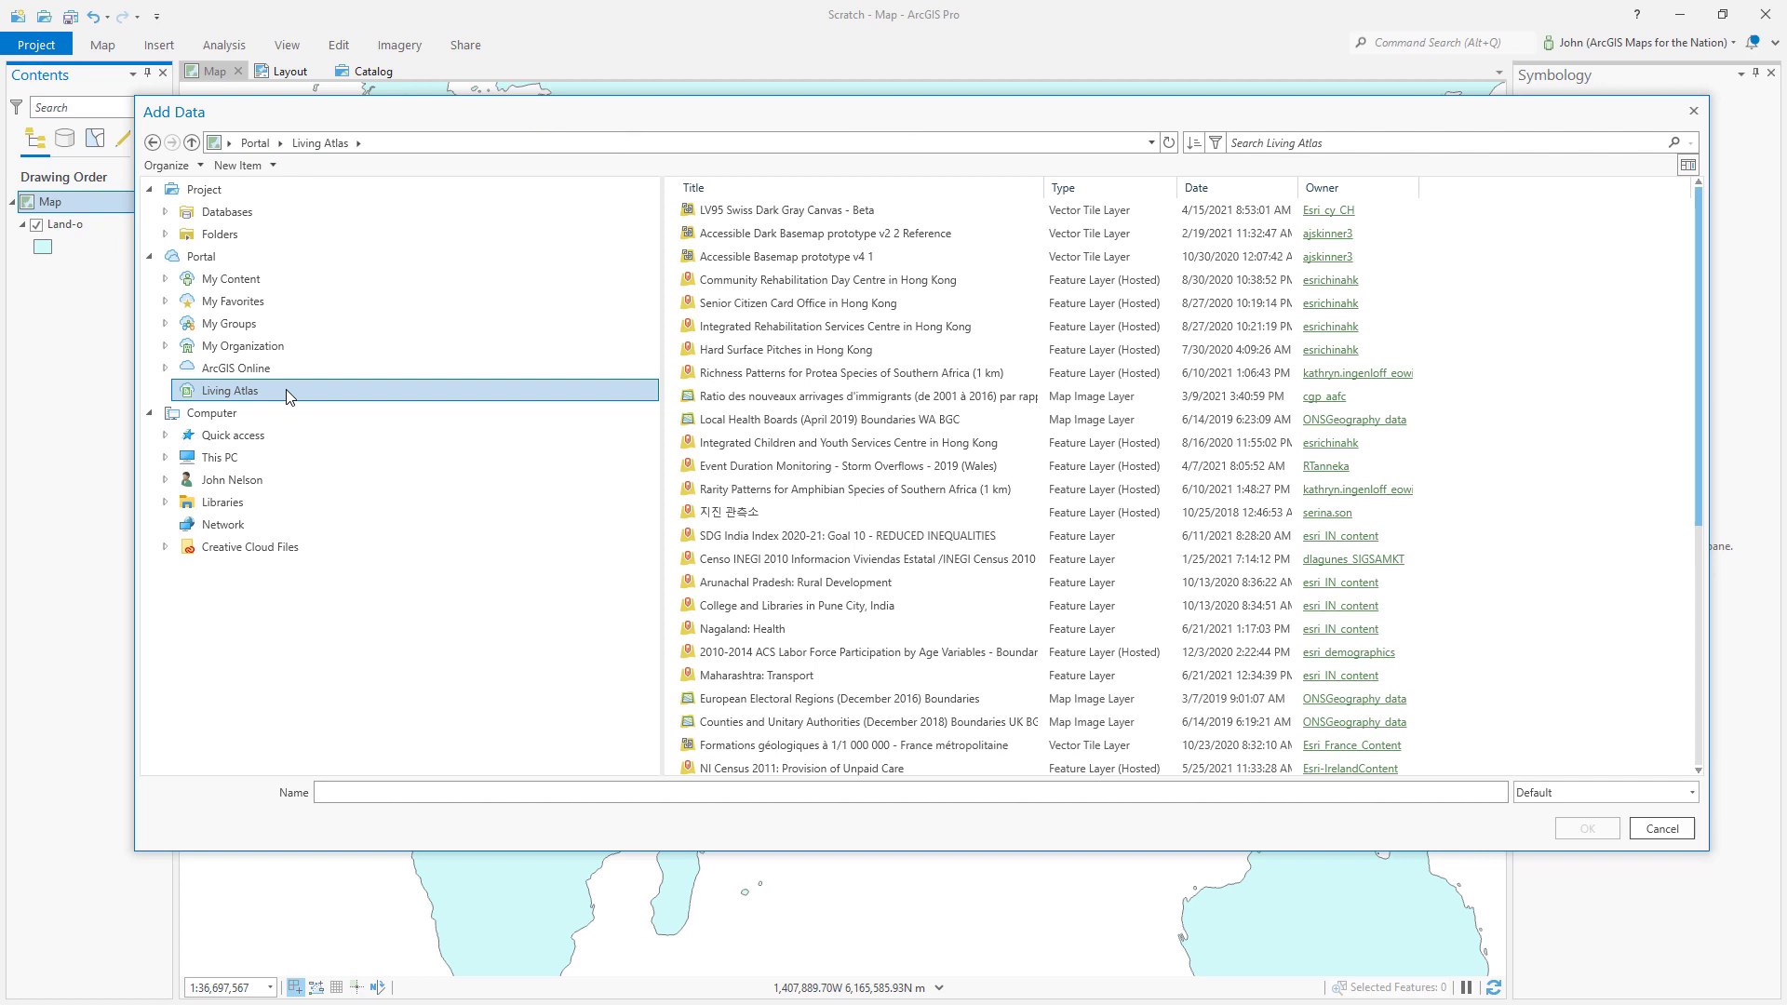
{"action": "left_click", "coordinate": [1259, 142]}
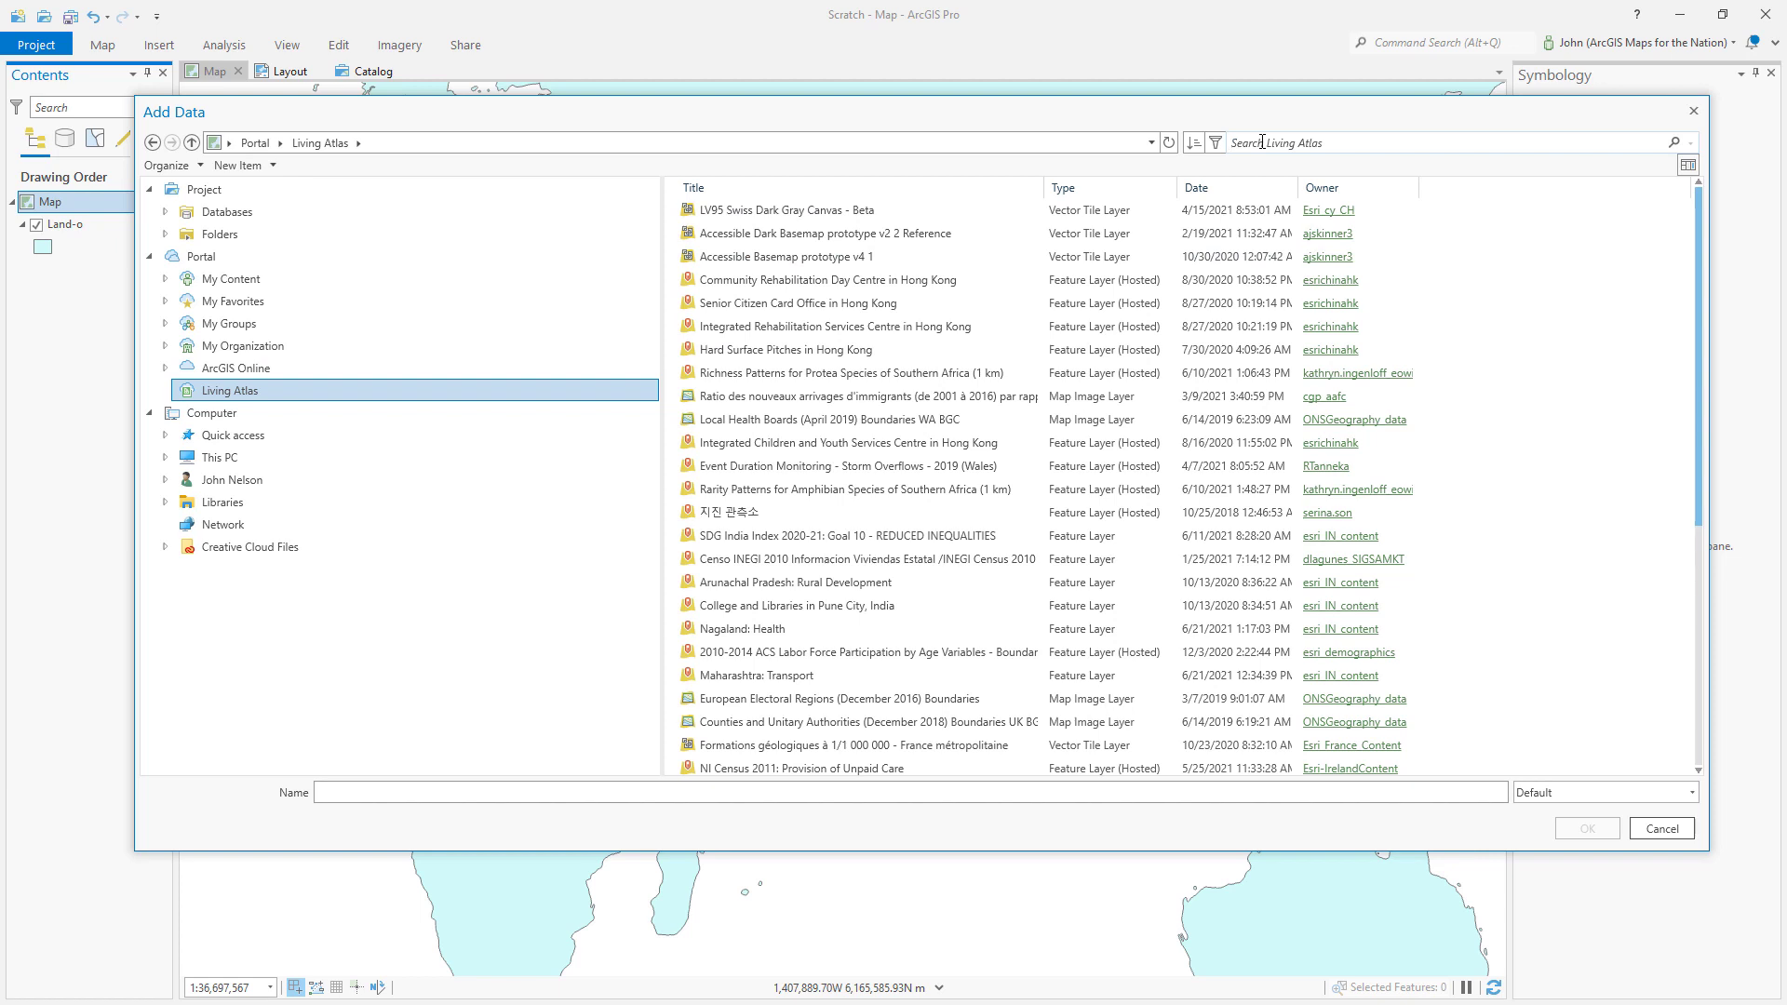
{"action": "type", "text": "global b"}
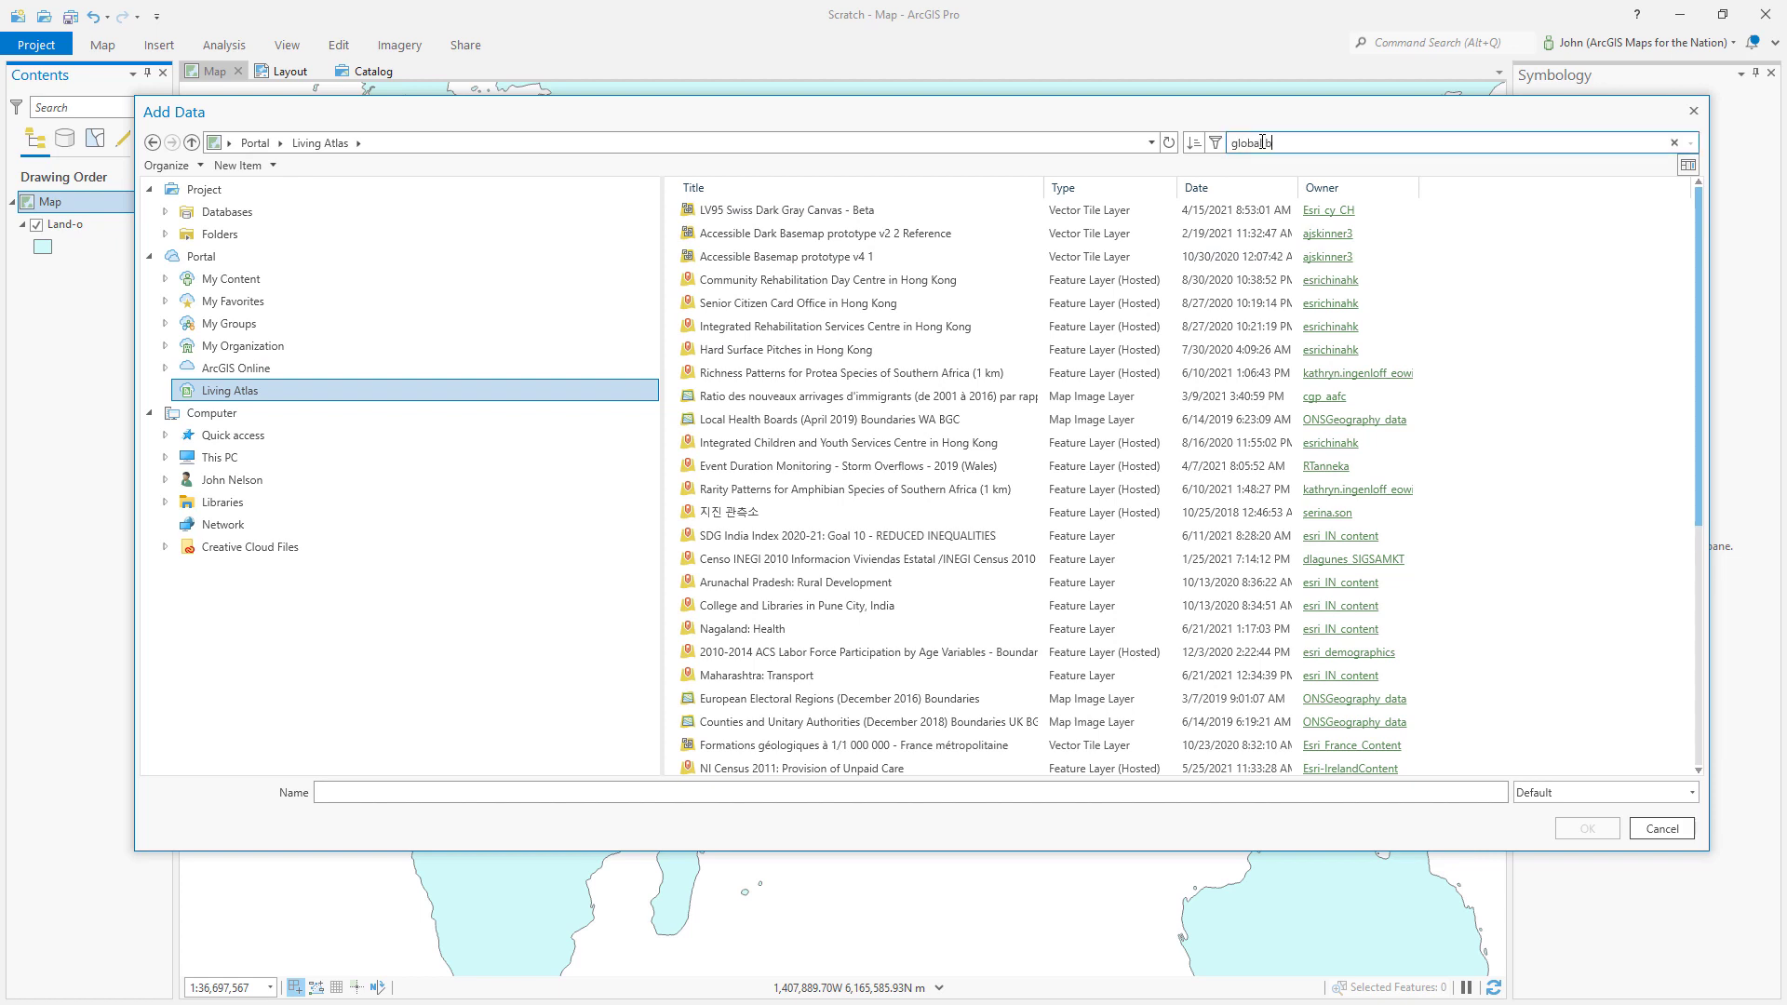
{"action": "type", "text": "ackground"}
{"action": "key", "text": "Return"}
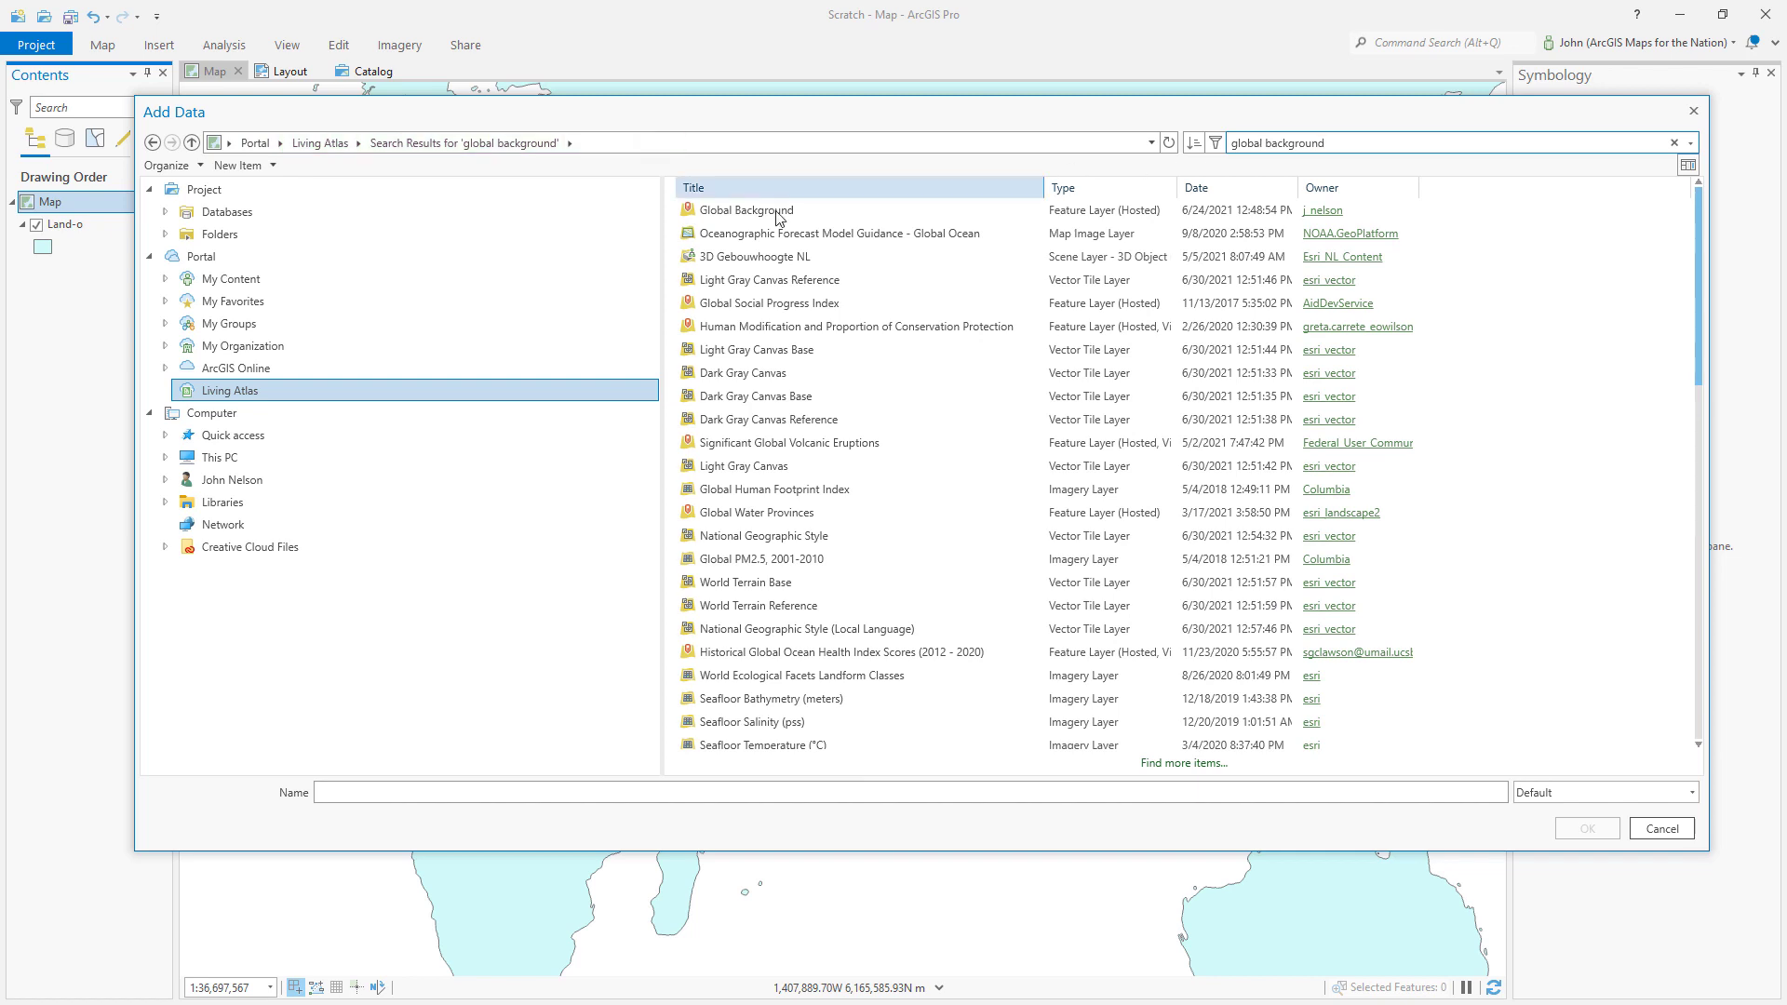
{"action": "left_click", "coordinate": [765, 212]}
- Add GlobalBackground below Land-o and give it a full-size TableTop.jpg picture fill
{"action": "left_click", "coordinate": [1588, 828]}
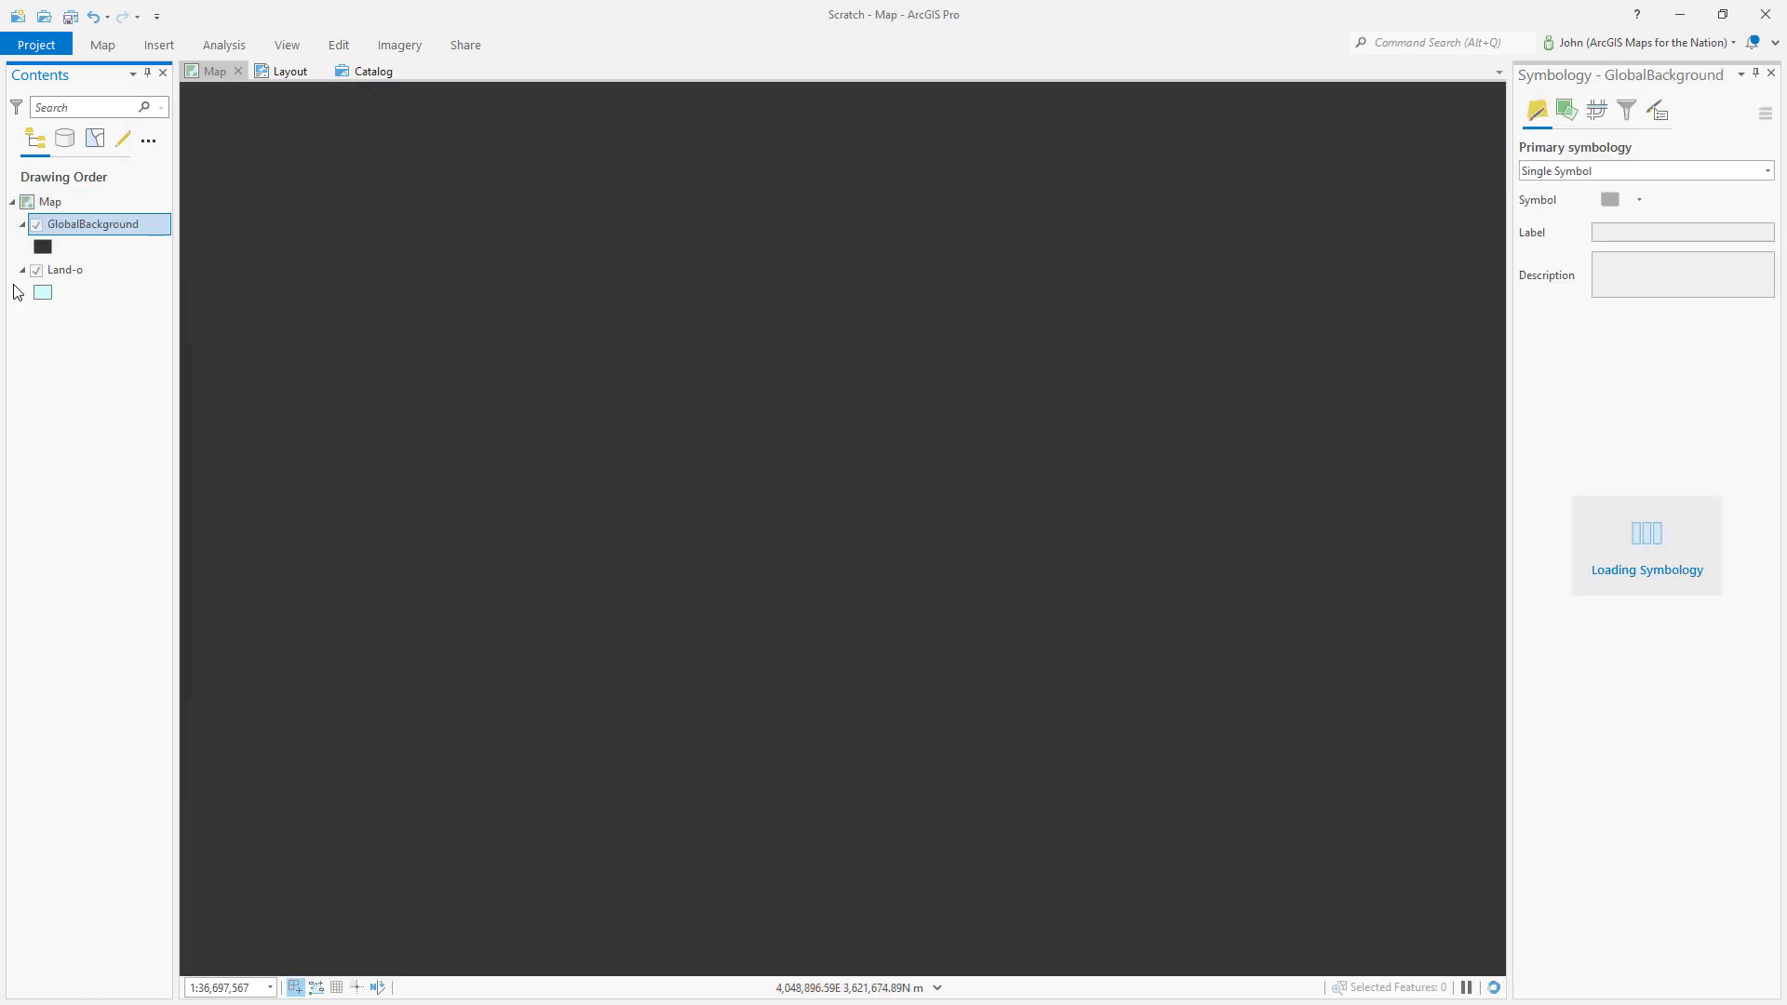
{"action": "left_click_drag", "start_coordinate": [124, 296], "coordinate": [96, 331]}
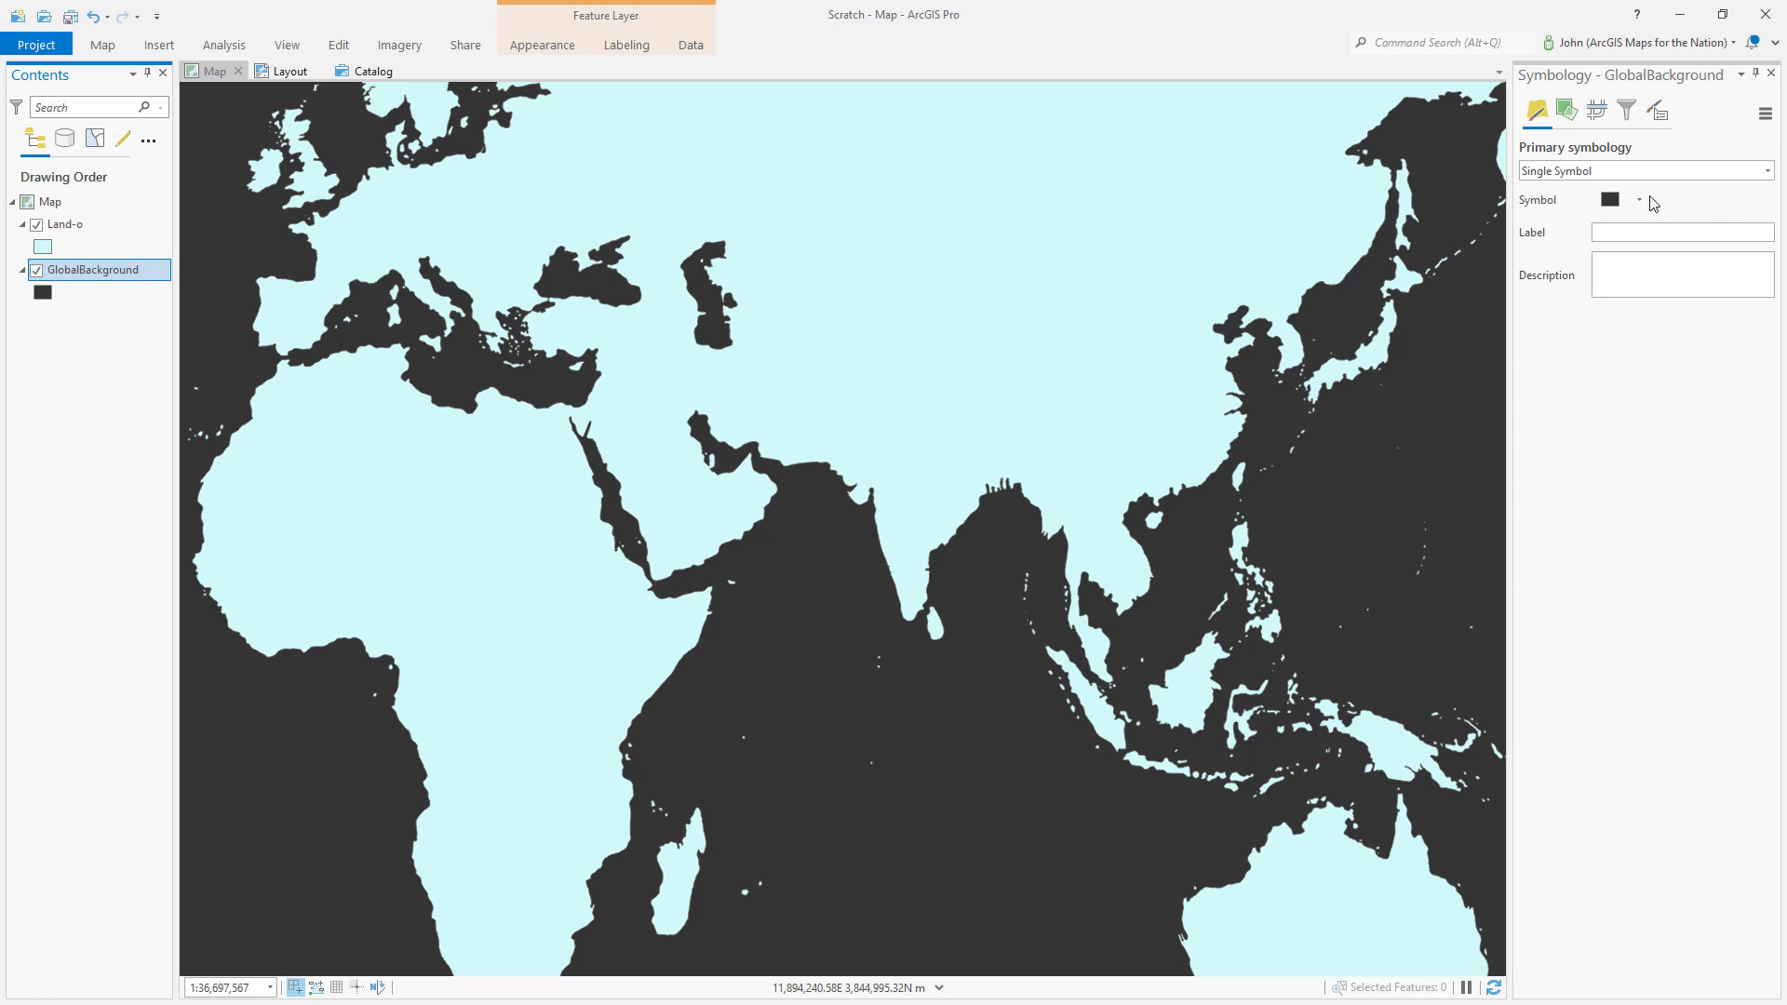
{"action": "left_click", "coordinate": [1611, 200]}
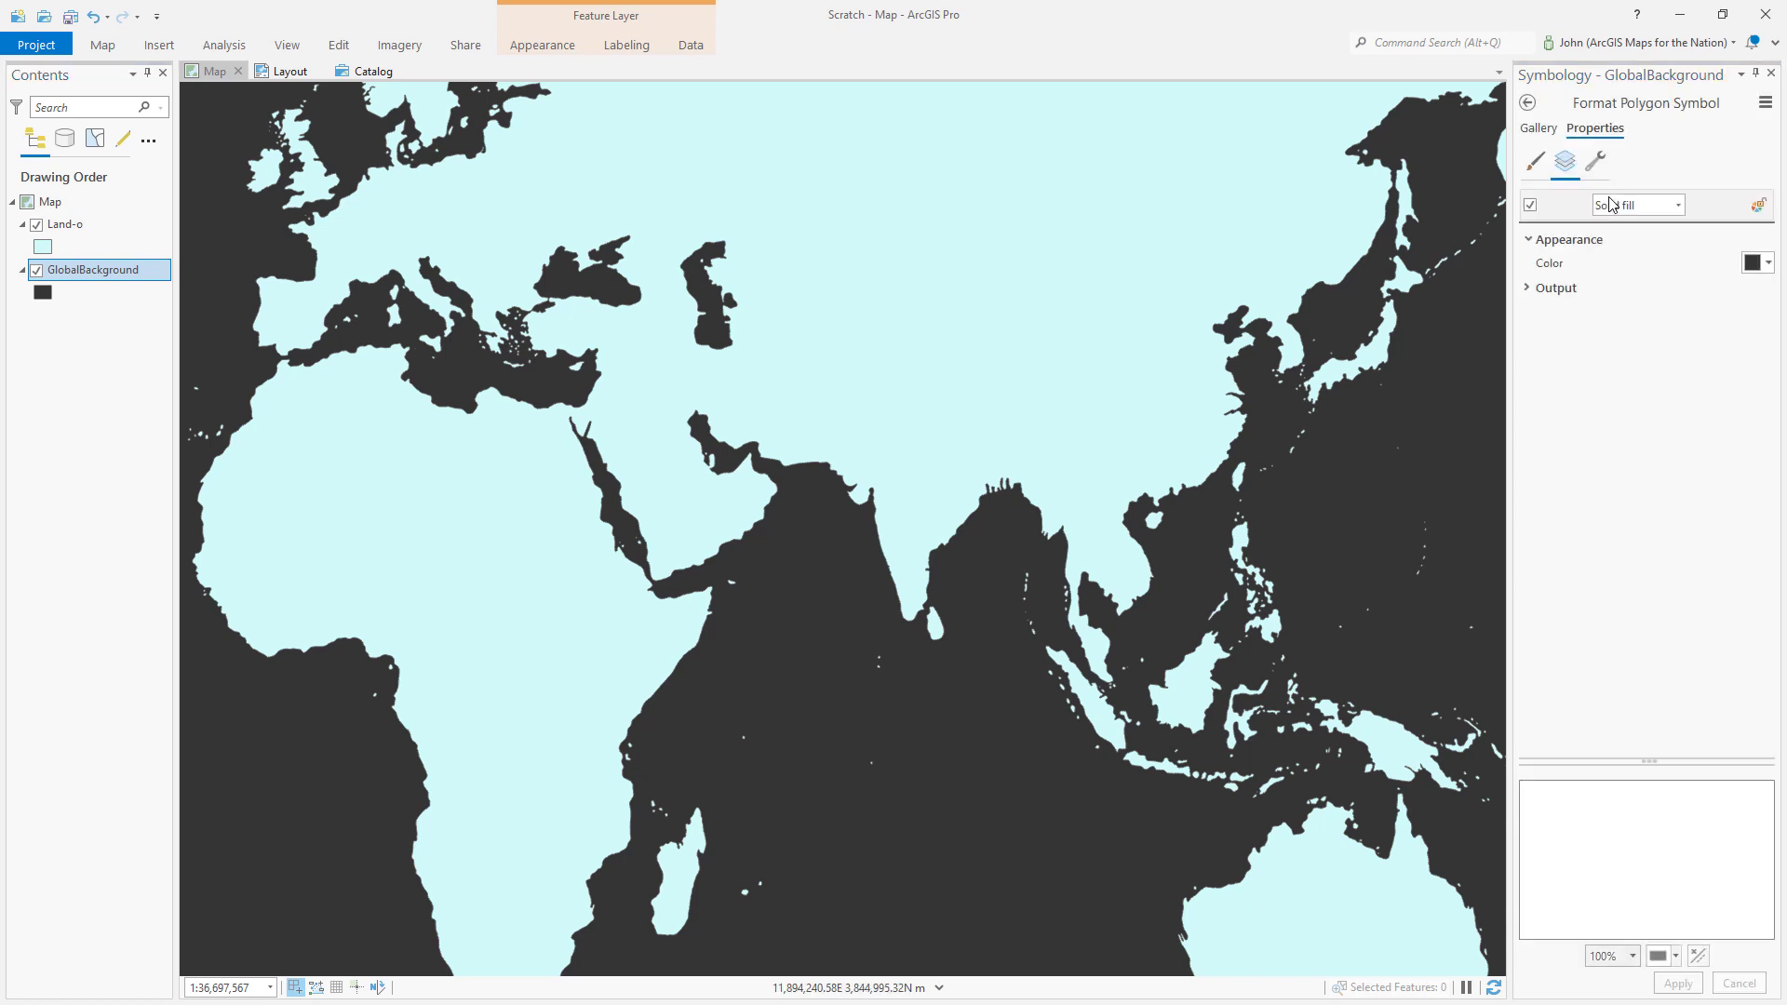
{"action": "left_click", "coordinate": [1681, 208]}
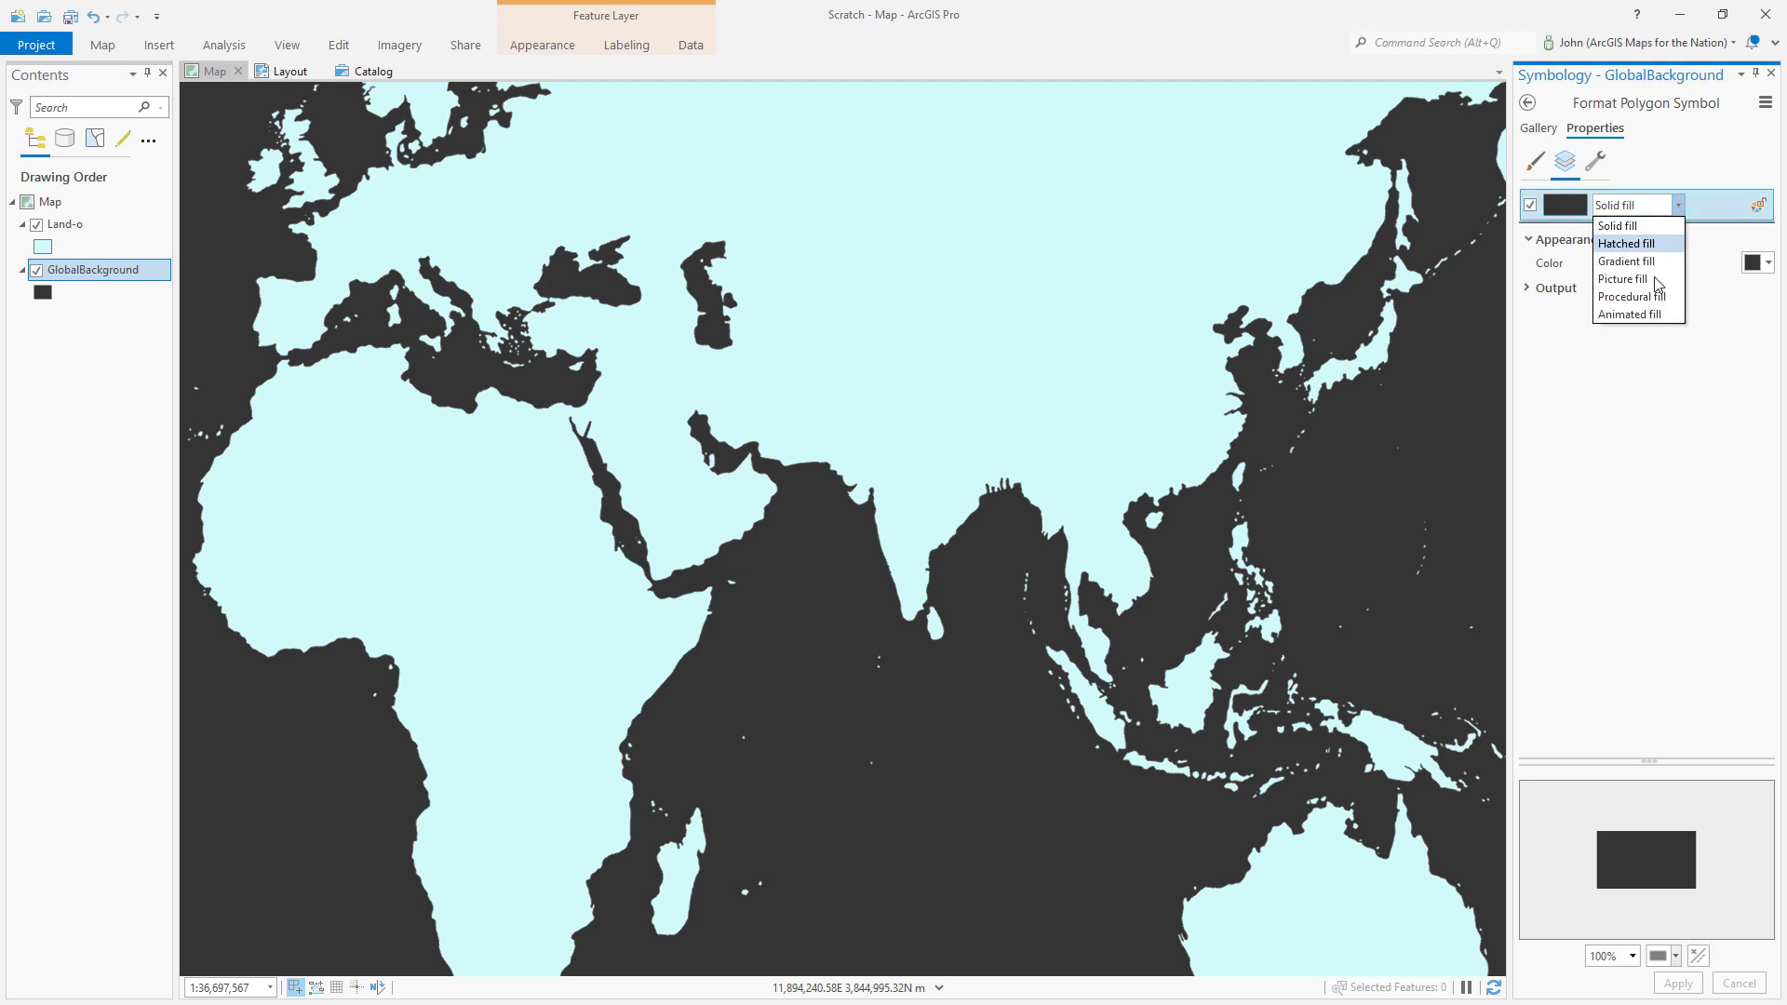
{"action": "left_click", "coordinate": [1643, 279]}
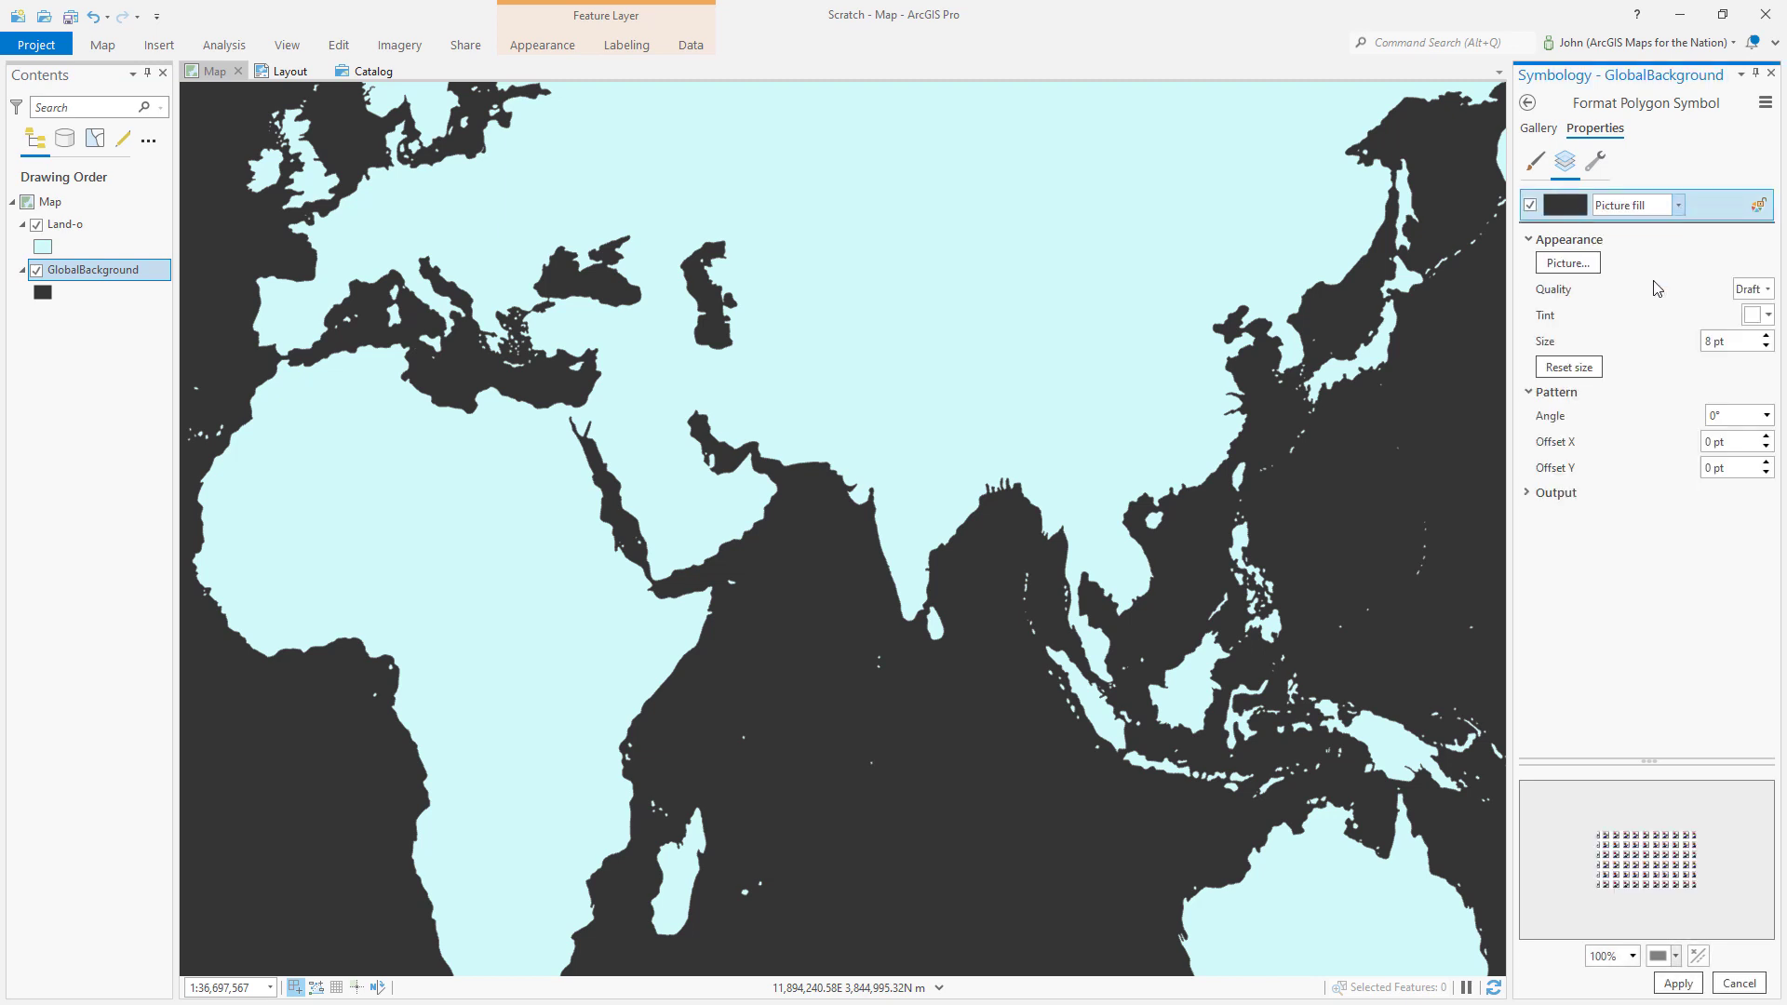
{"action": "left_click", "coordinate": [1568, 263]}
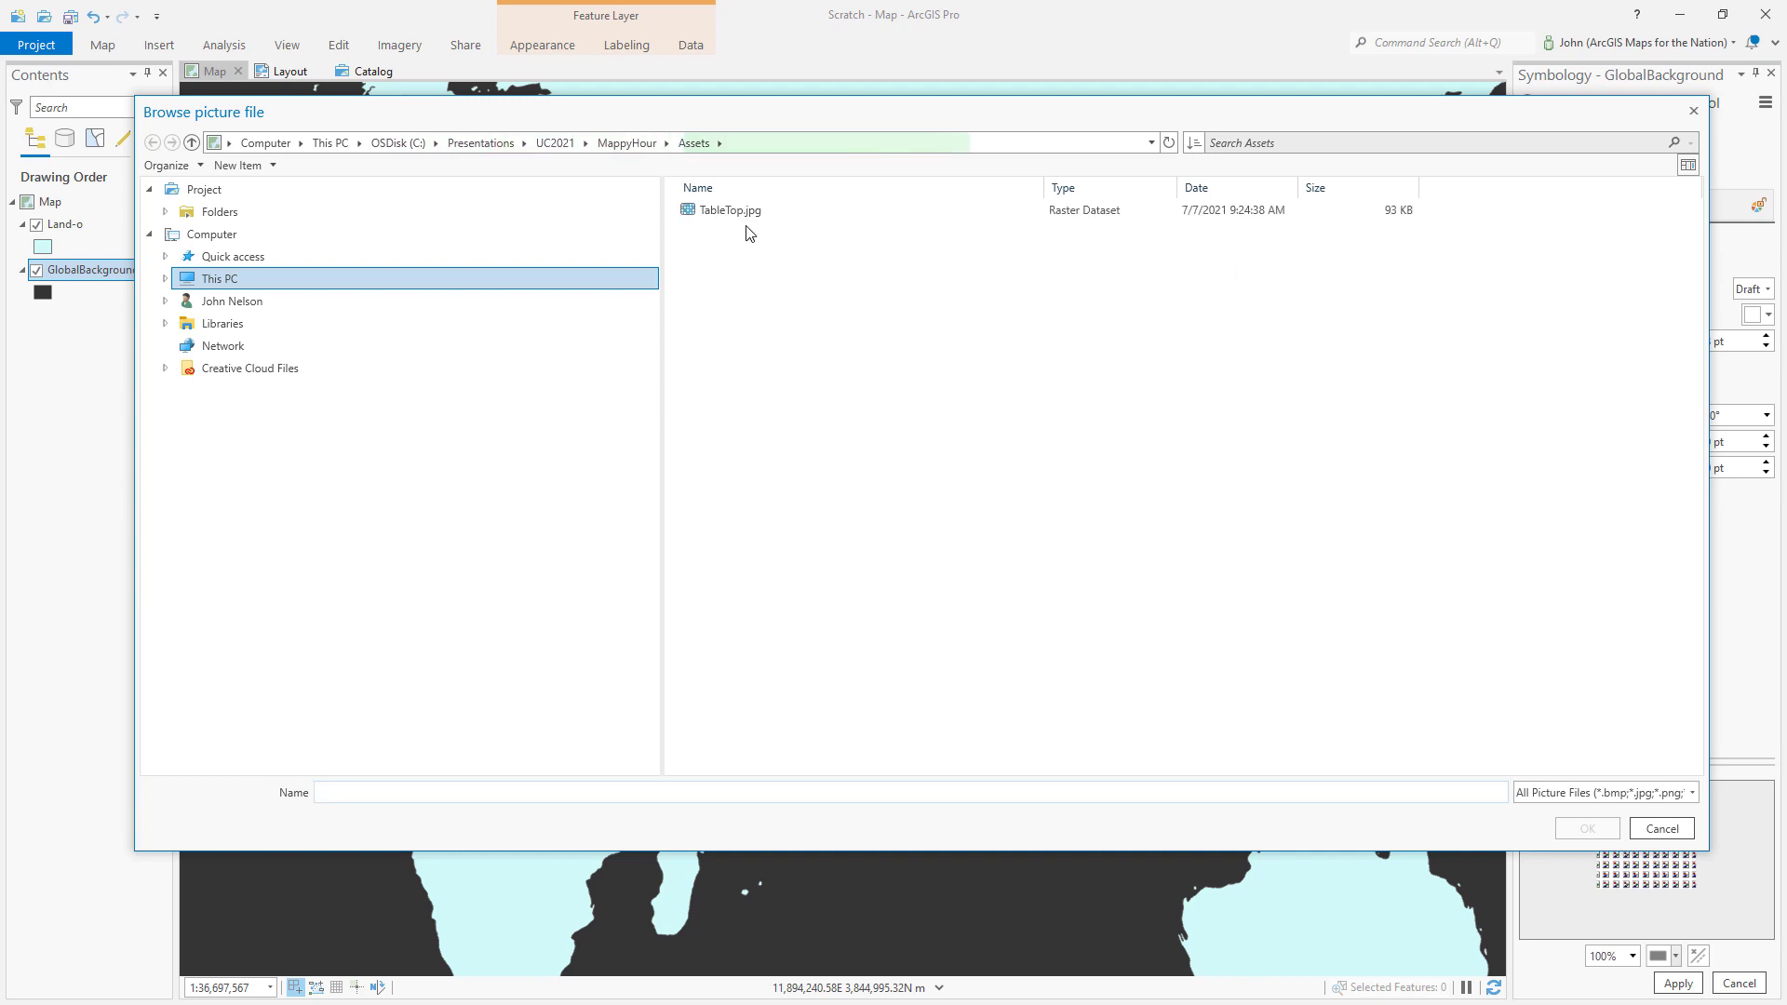
{"action": "left_click", "coordinate": [735, 212]}
{"action": "left_click", "coordinate": [1582, 828]}
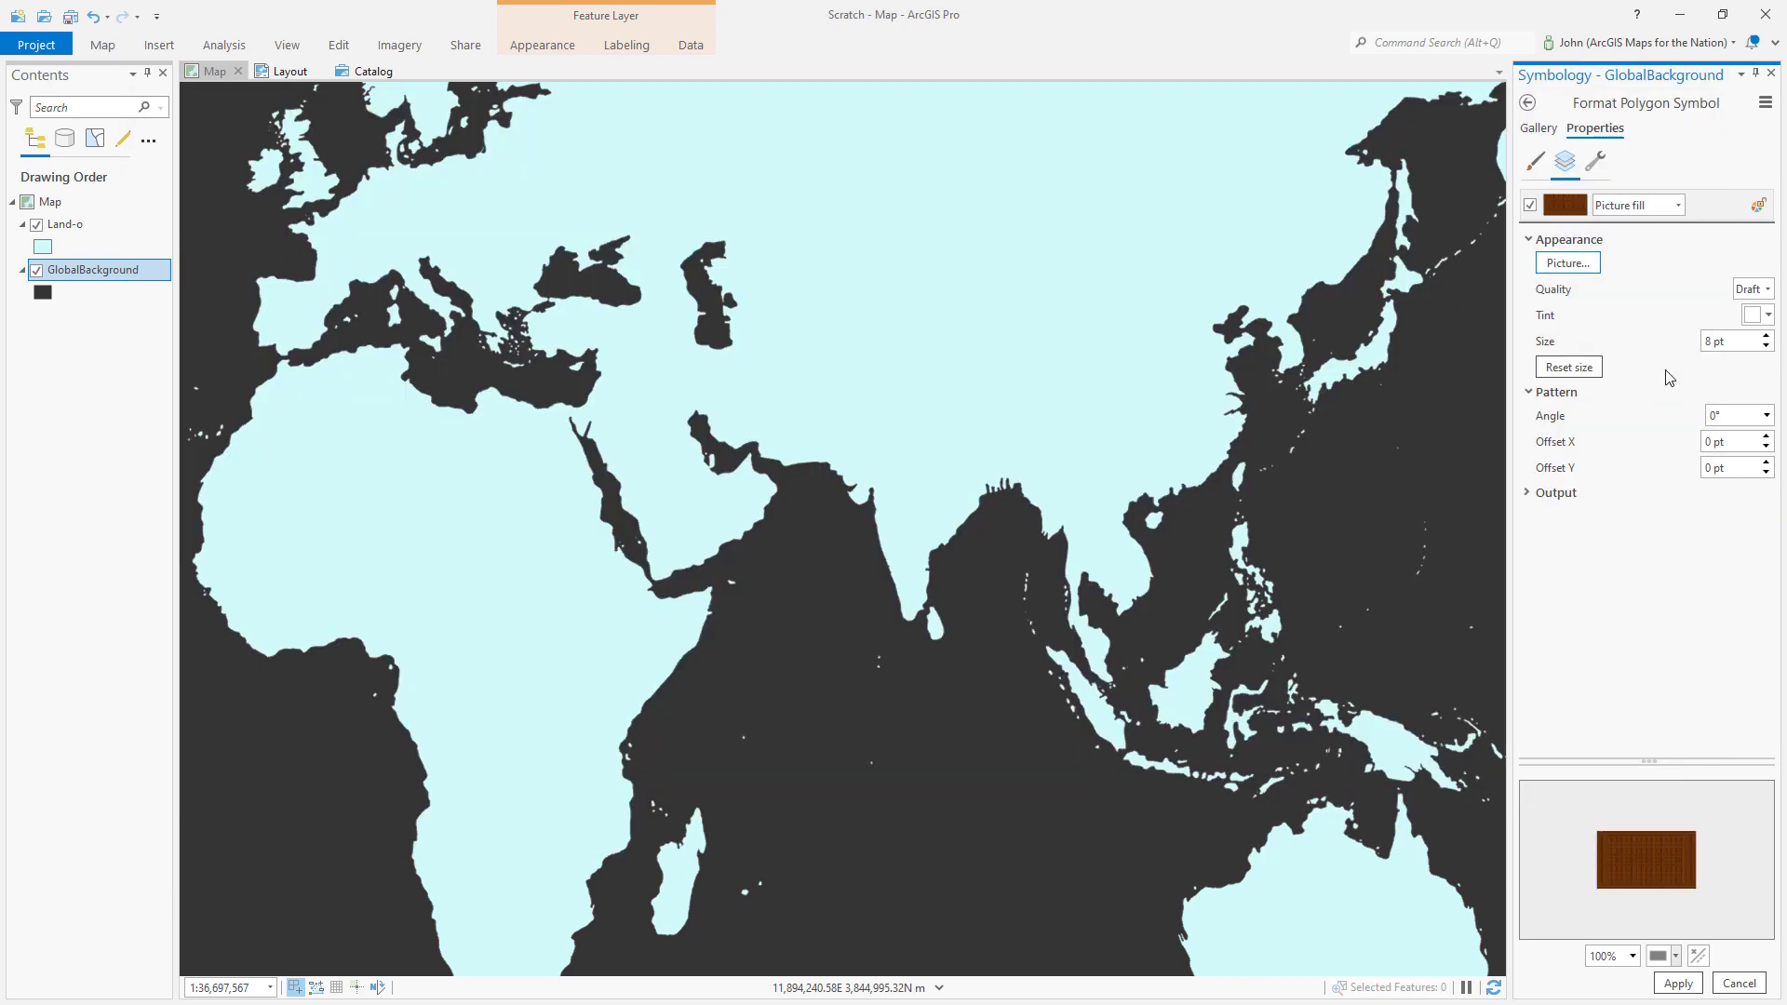
{"action": "left_click", "coordinate": [1570, 366]}
{"action": "left_click", "coordinate": [1679, 984]}
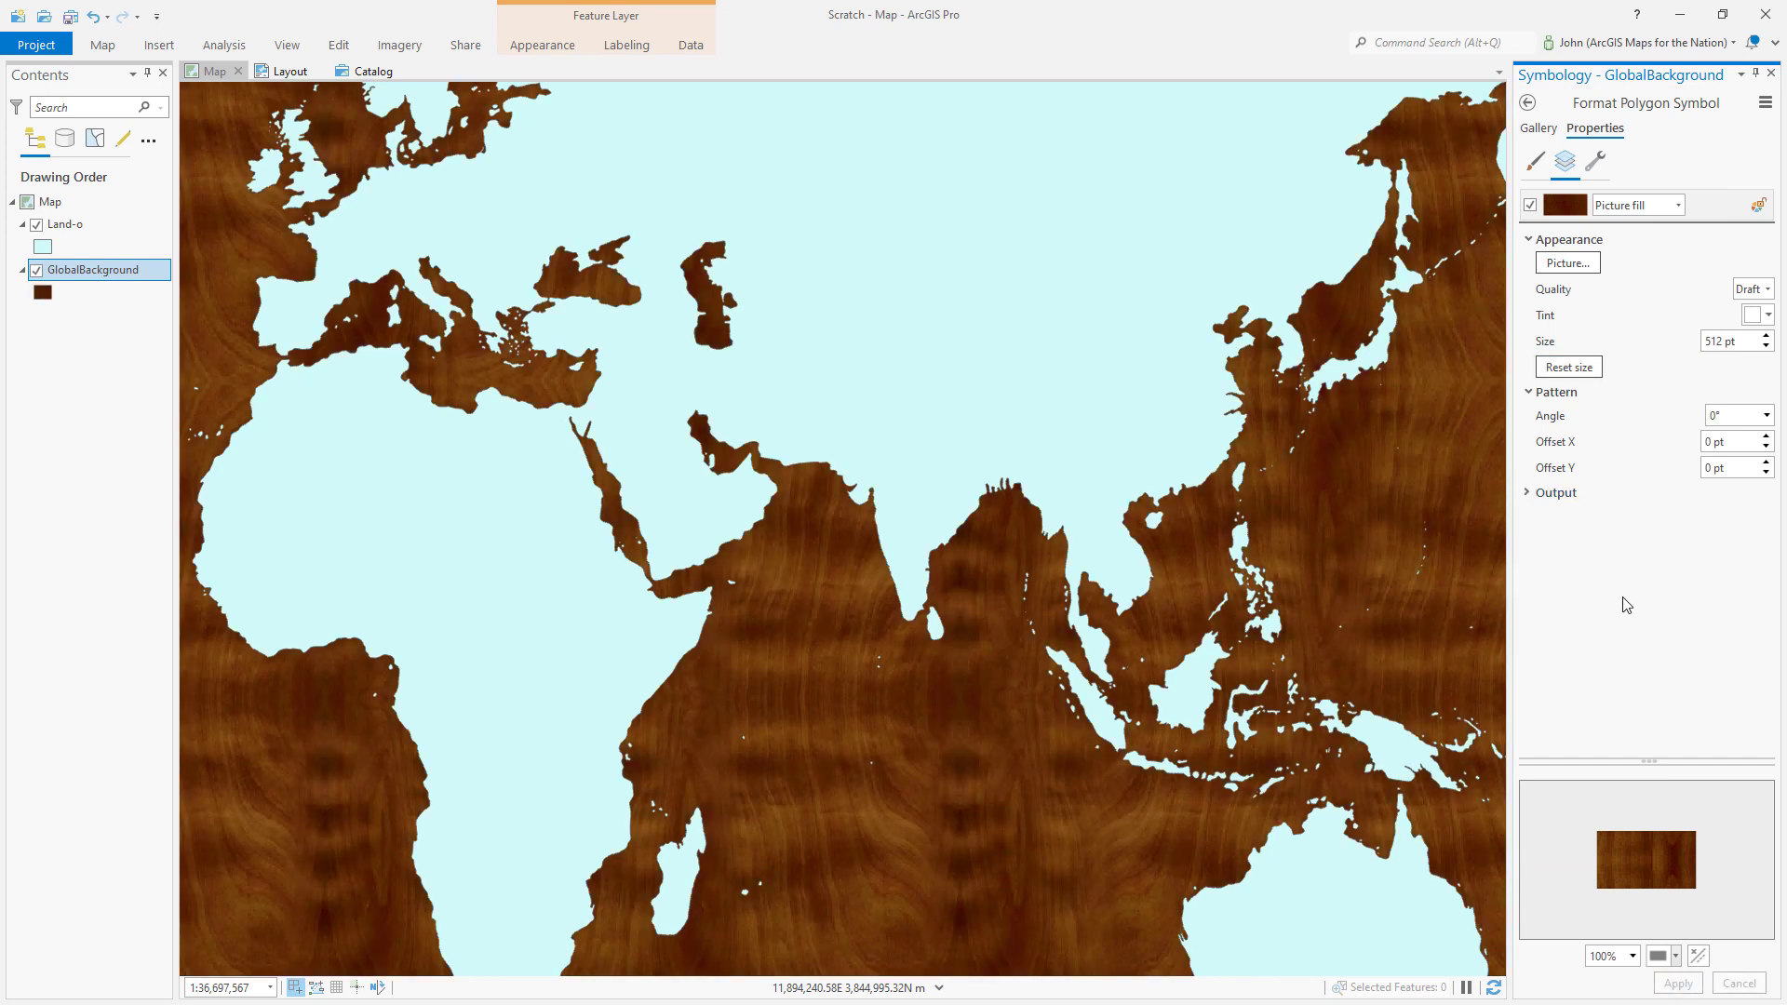
- Add a marker layer to the Land-o symbol and delete its outline and fill layers
{"action": "left_click", "coordinate": [44, 247]}
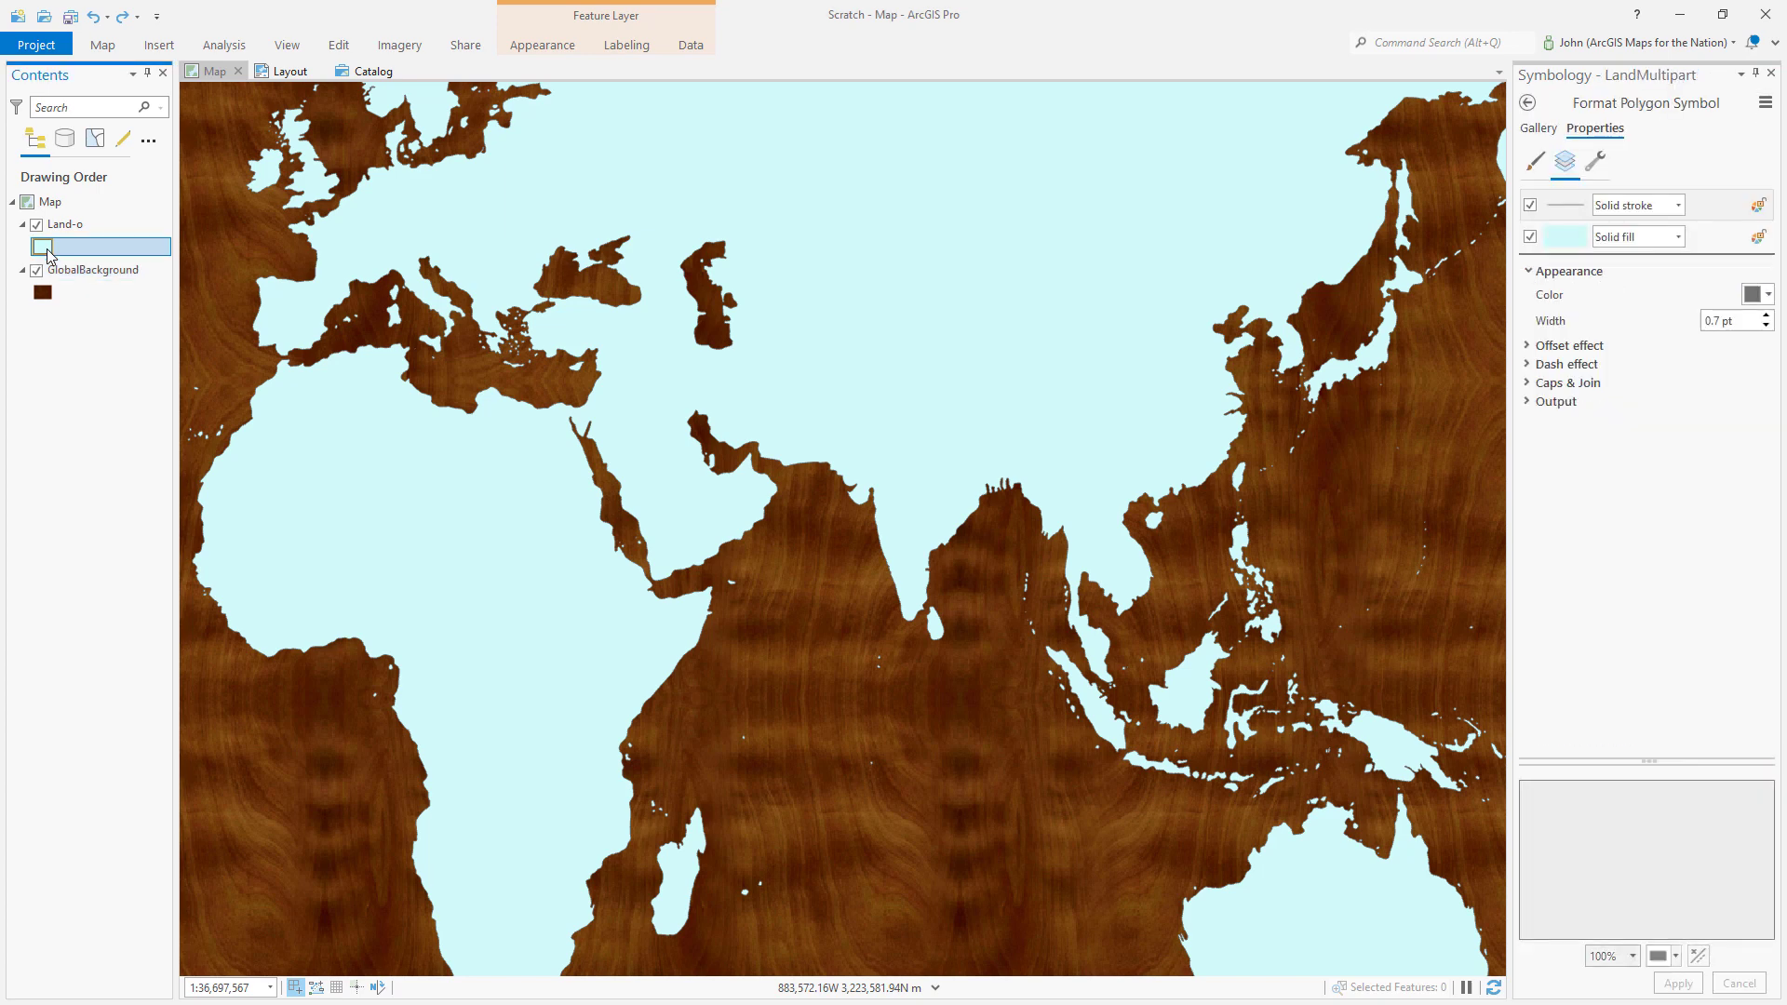
{"action": "left_click", "coordinate": [1597, 164]}
{"action": "left_click", "coordinate": [1588, 277]}
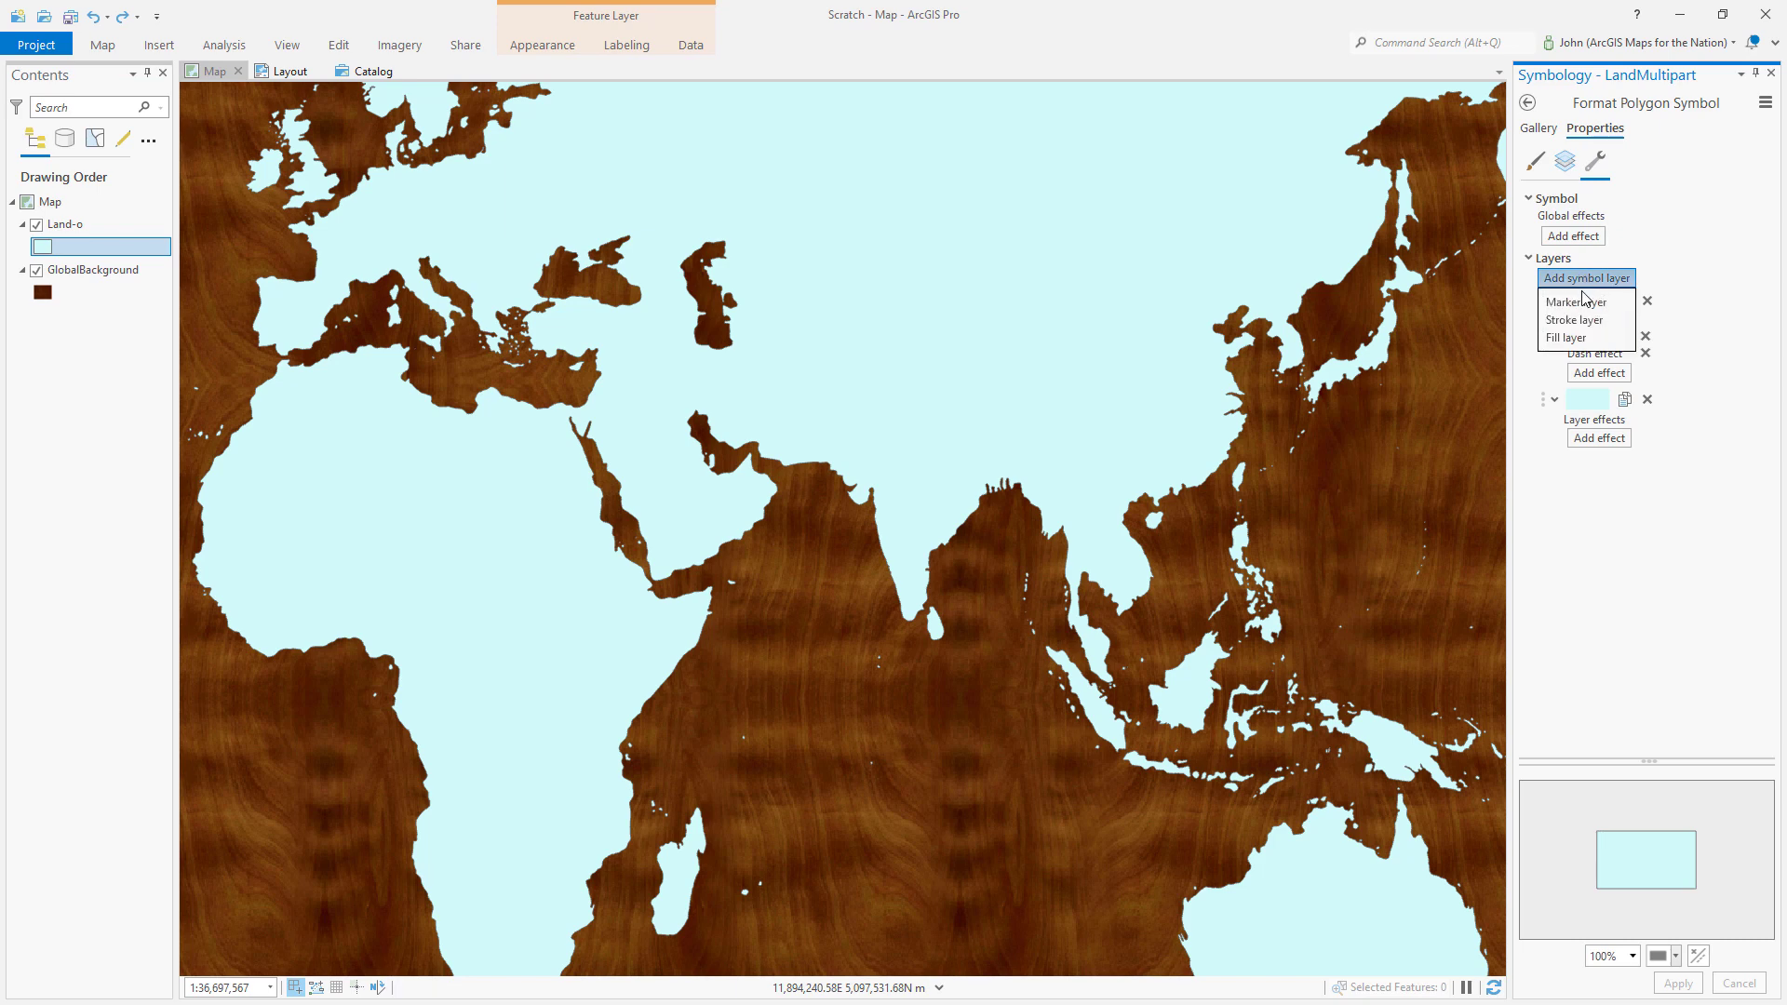
{"action": "left_click", "coordinate": [1586, 302]}
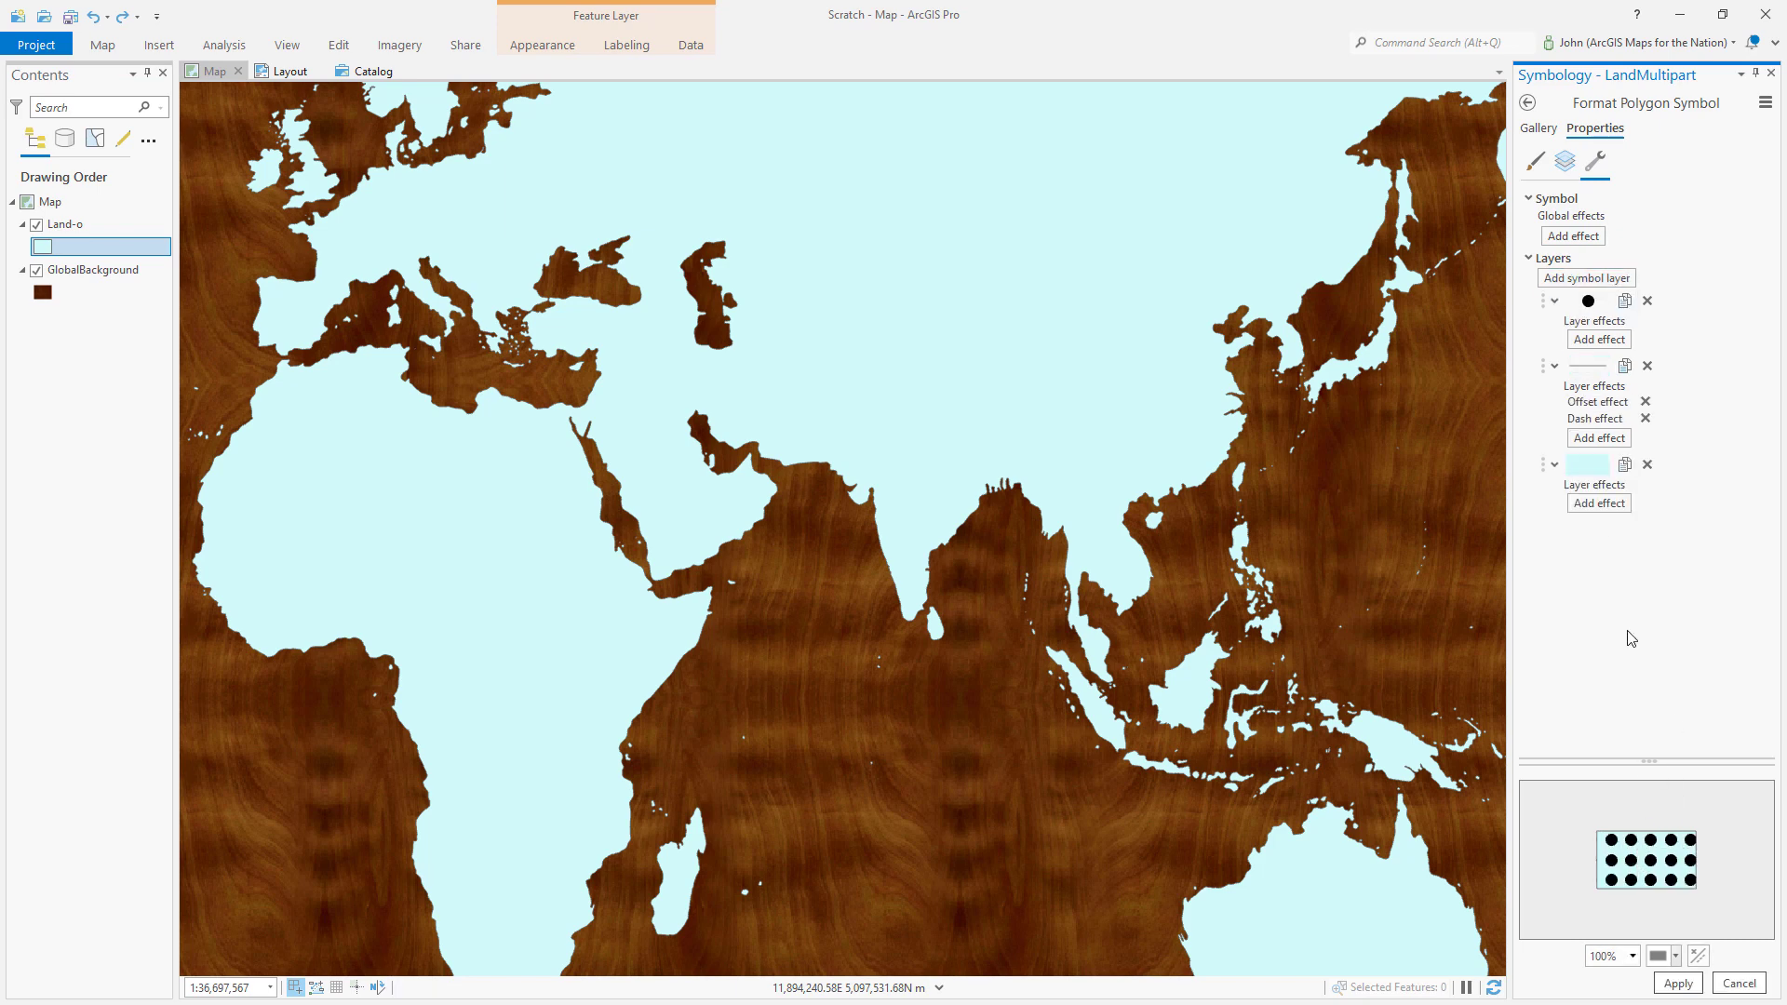
{"action": "left_click", "coordinate": [1647, 365]}
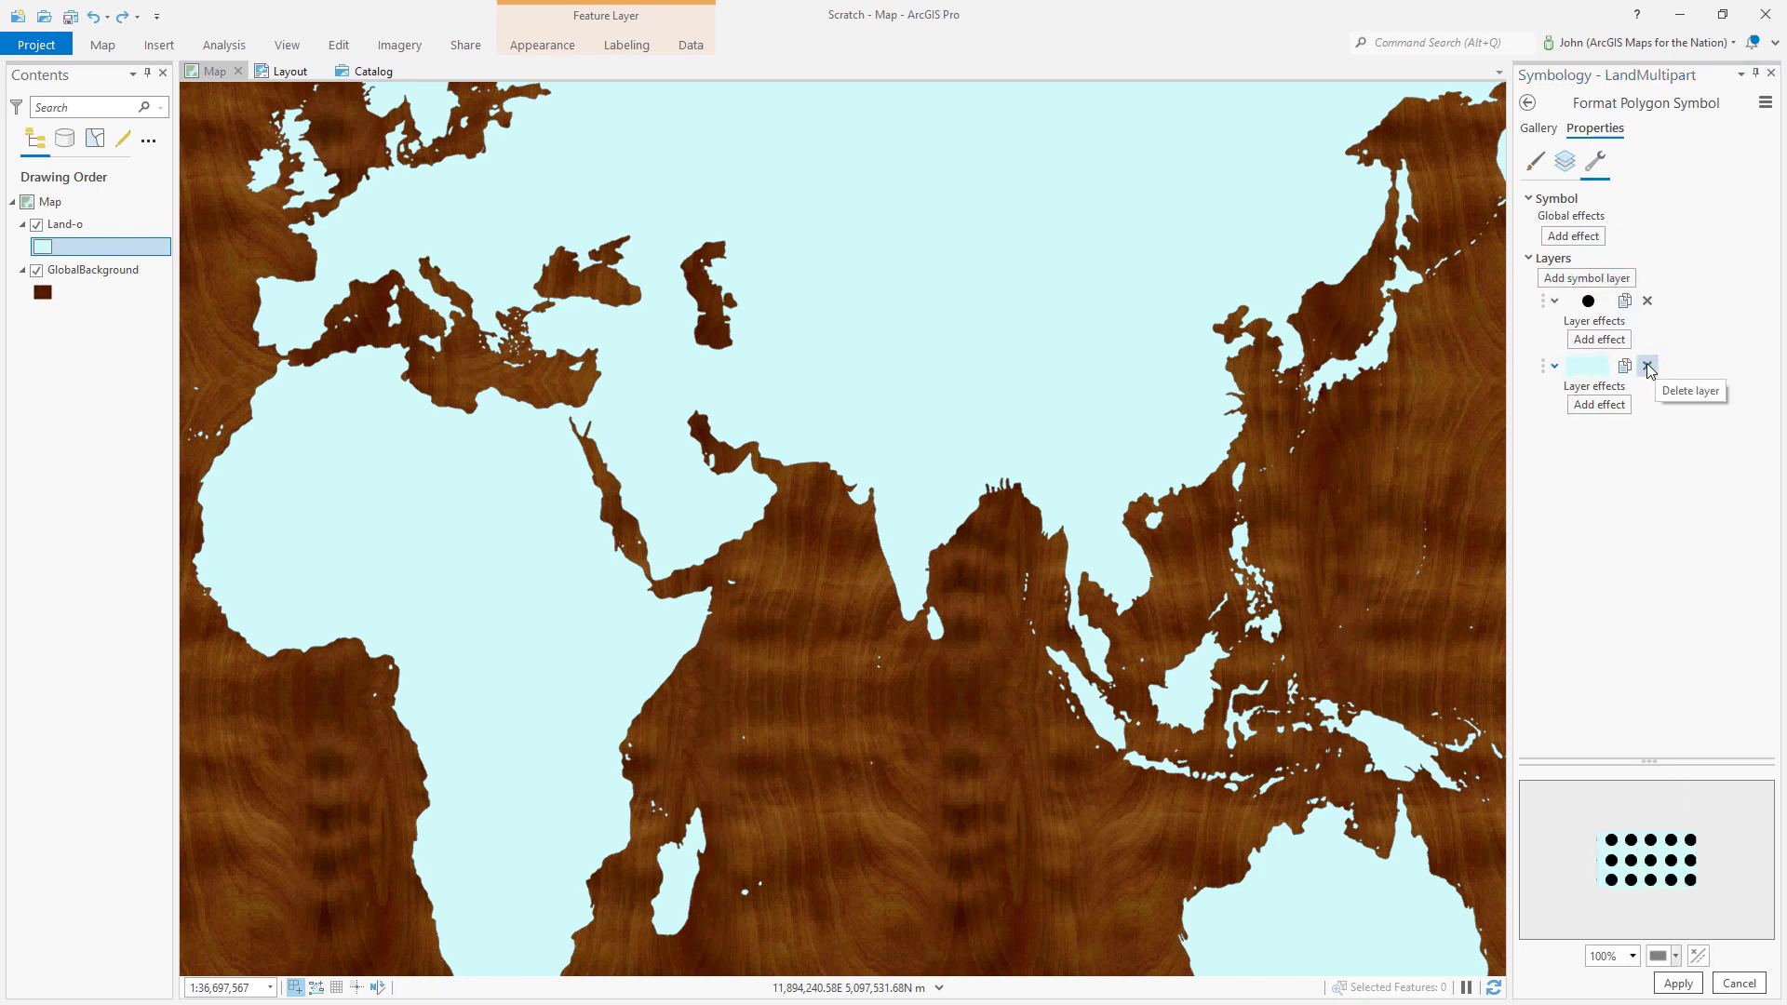
{"action": "left_click", "coordinate": [1649, 367]}
- Make the markers squares, clipped to remove any whose centre falls outside land
{"action": "left_click", "coordinate": [1565, 161]}
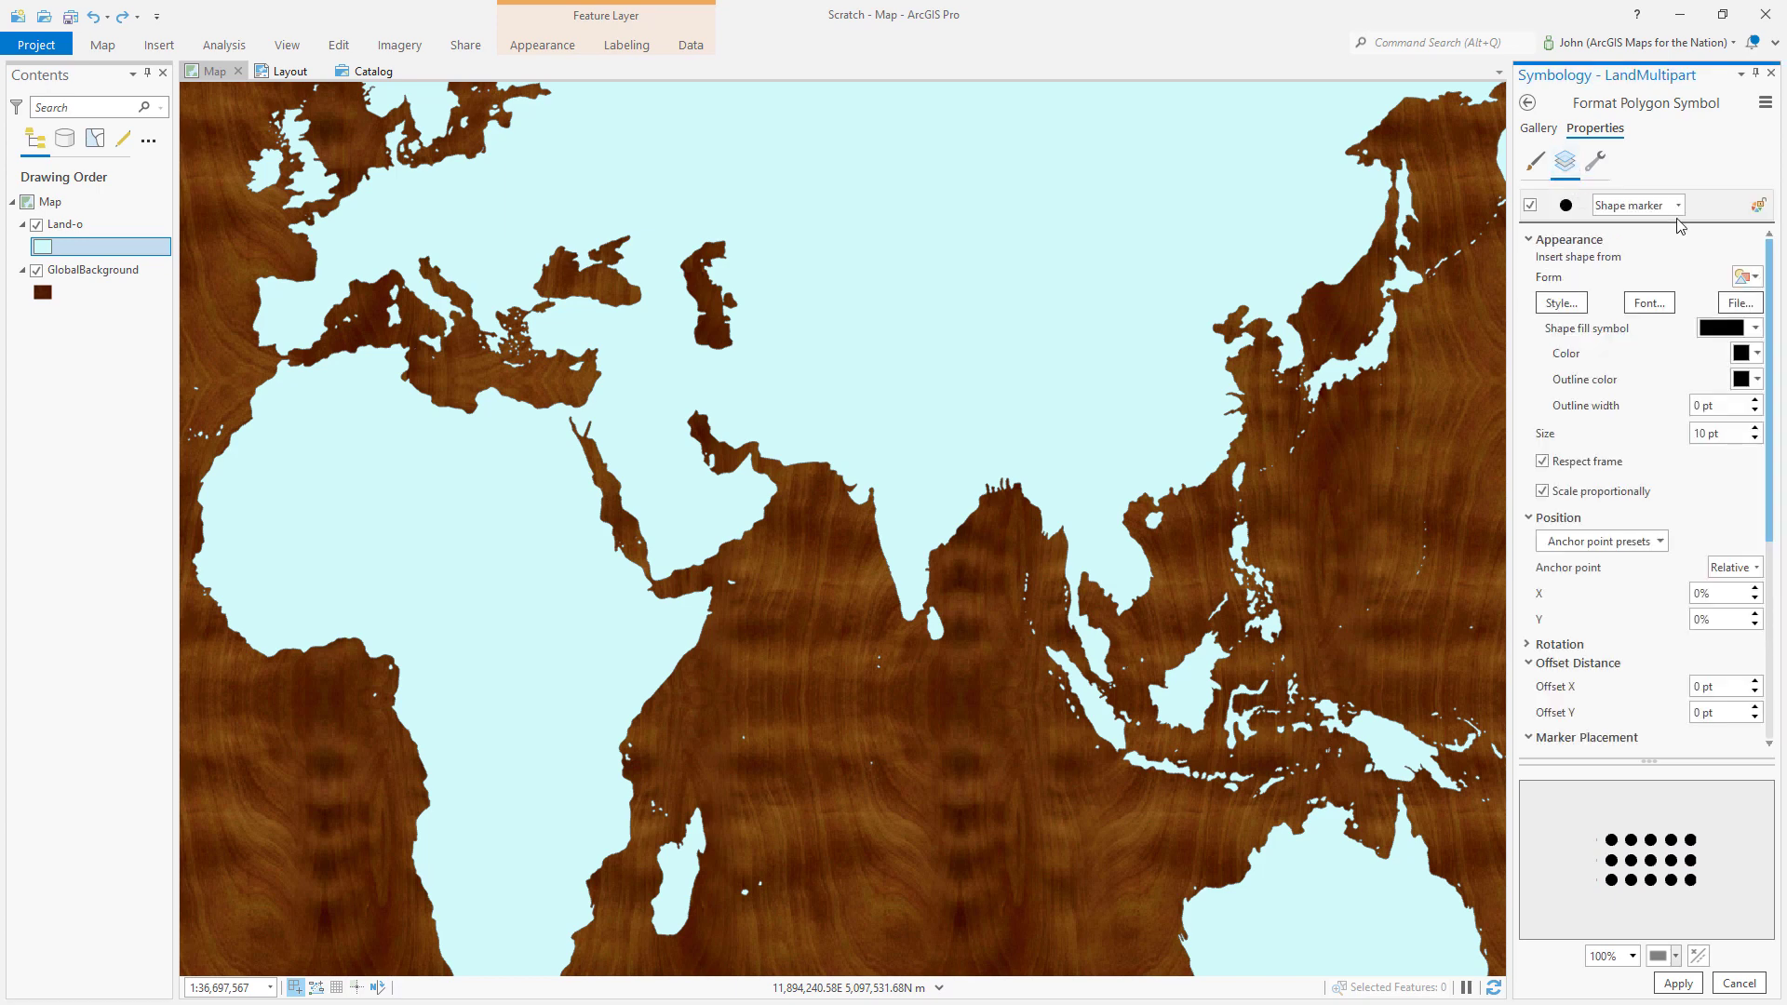
{"action": "left_click", "coordinate": [1716, 216]}
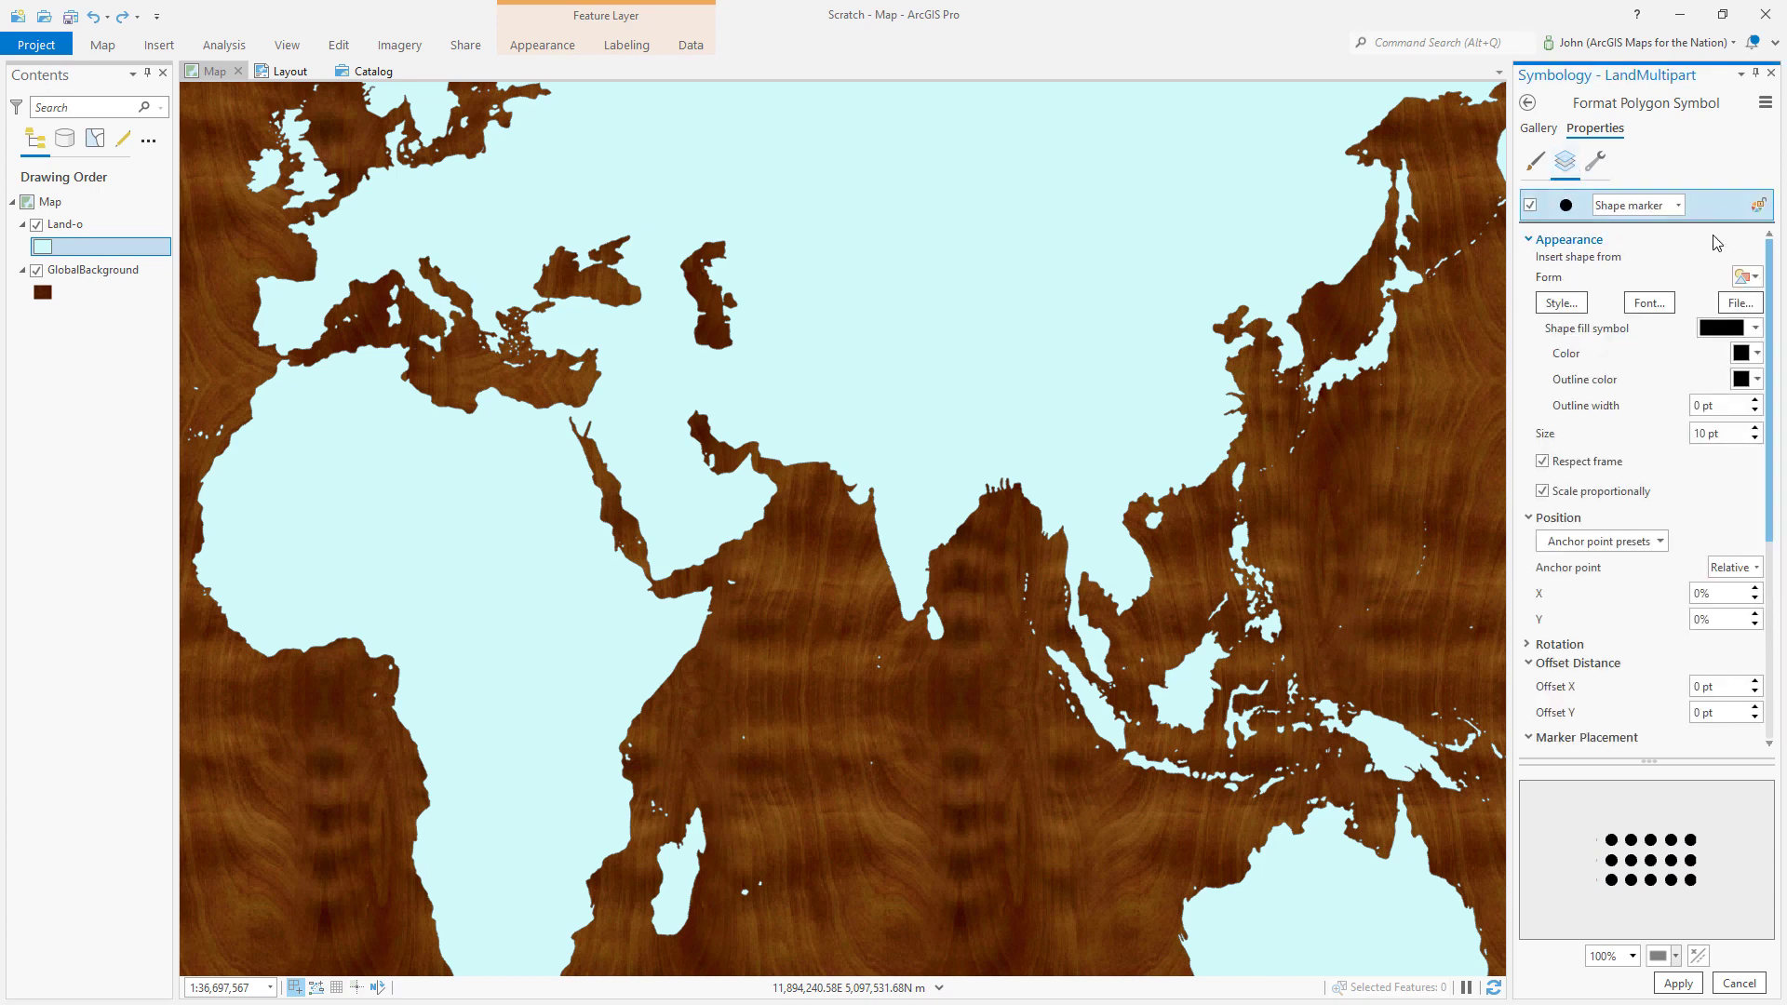
{"action": "left_click", "coordinate": [1751, 279]}
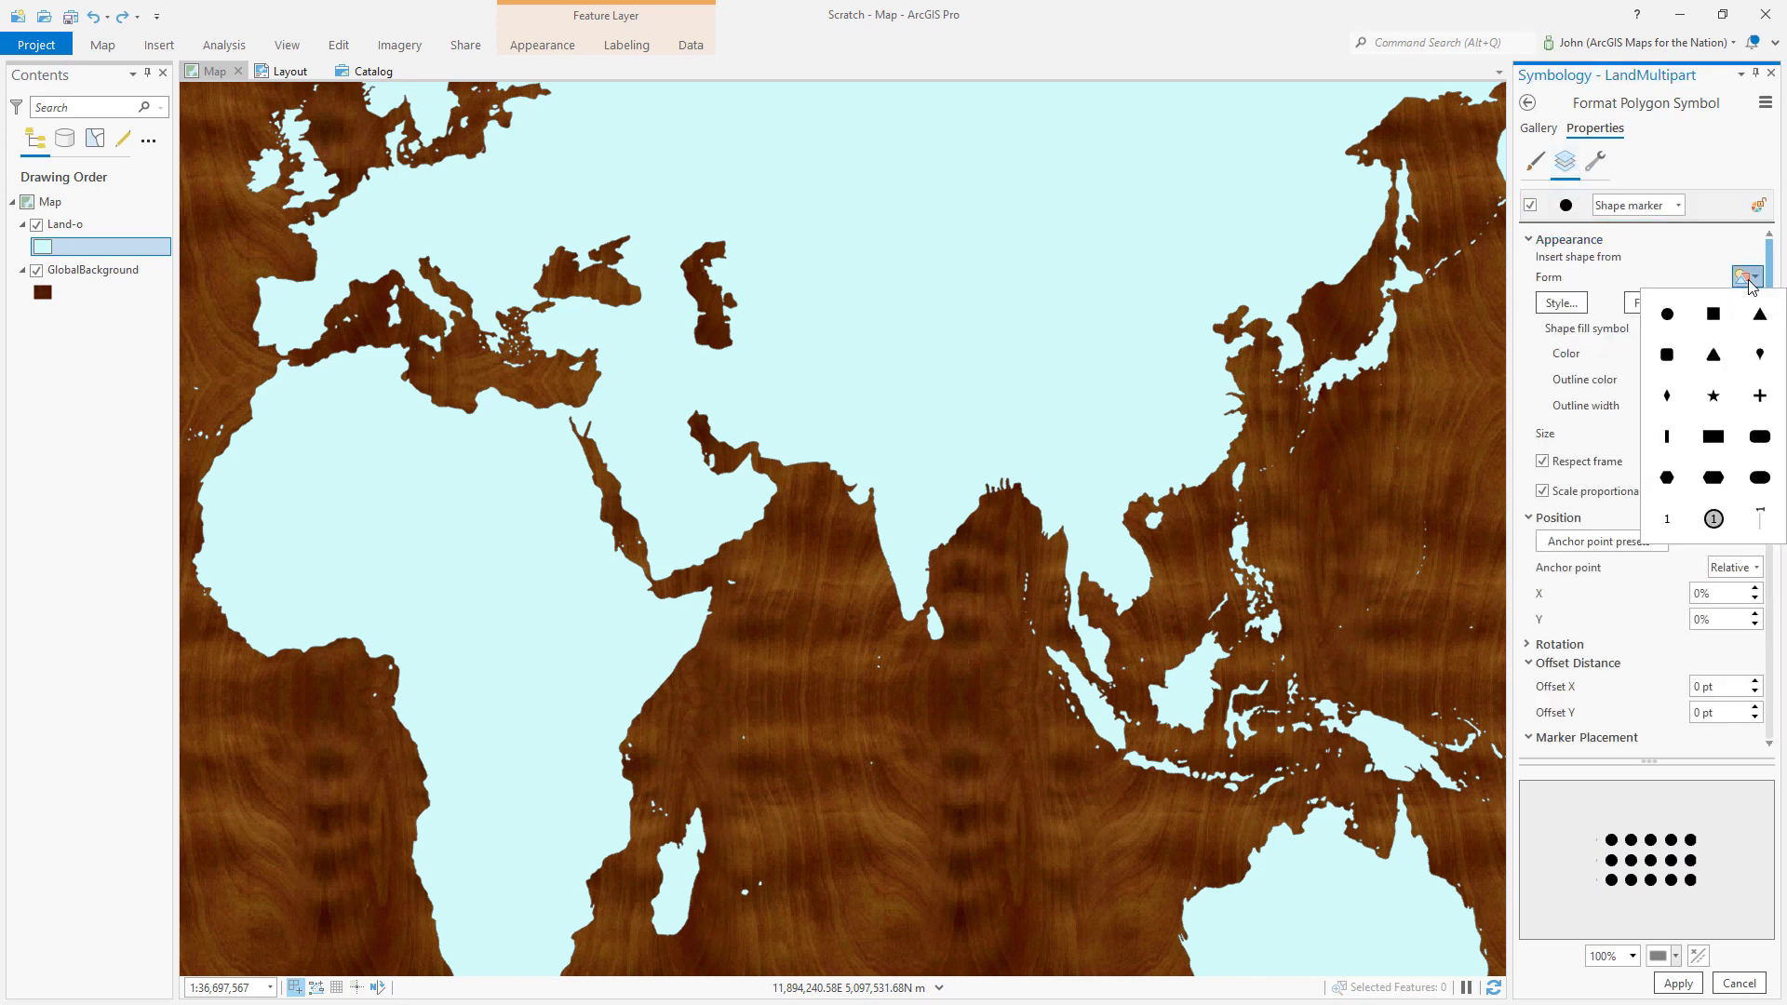
{"action": "left_click", "coordinate": [1719, 319]}
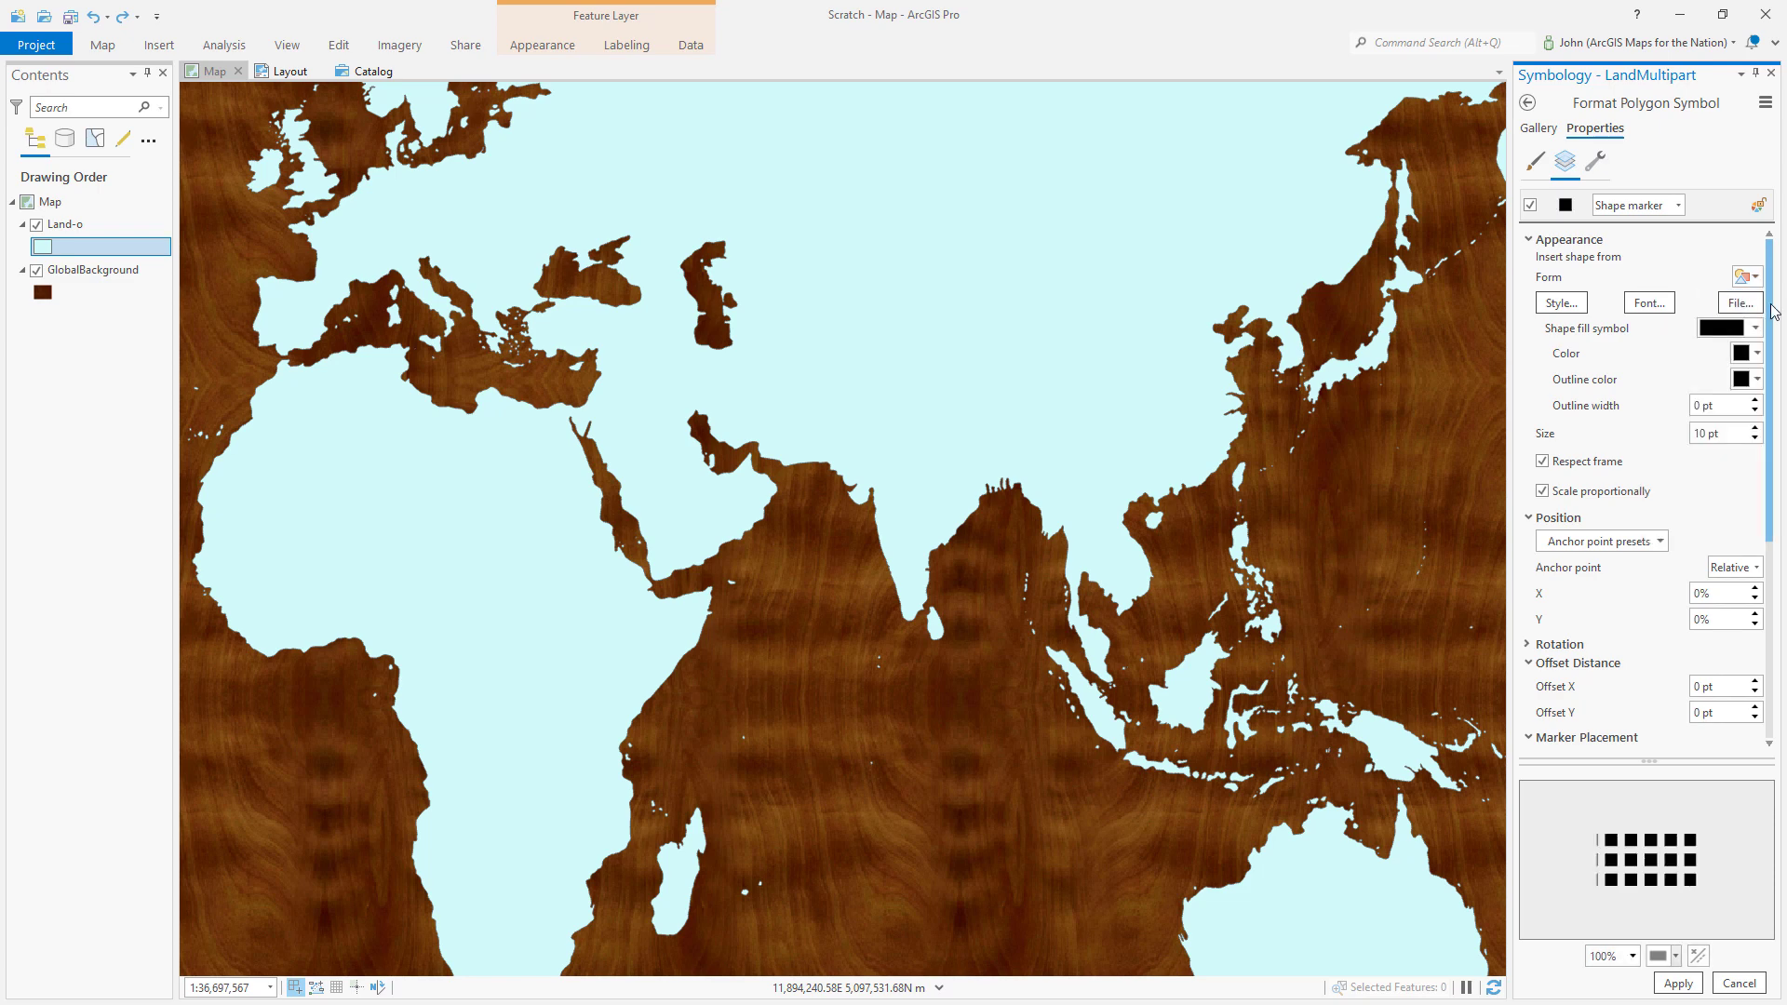
{"action": "scroll", "coordinate": [1678, 583], "scroll_direction": "down", "scroll_amount": 5}
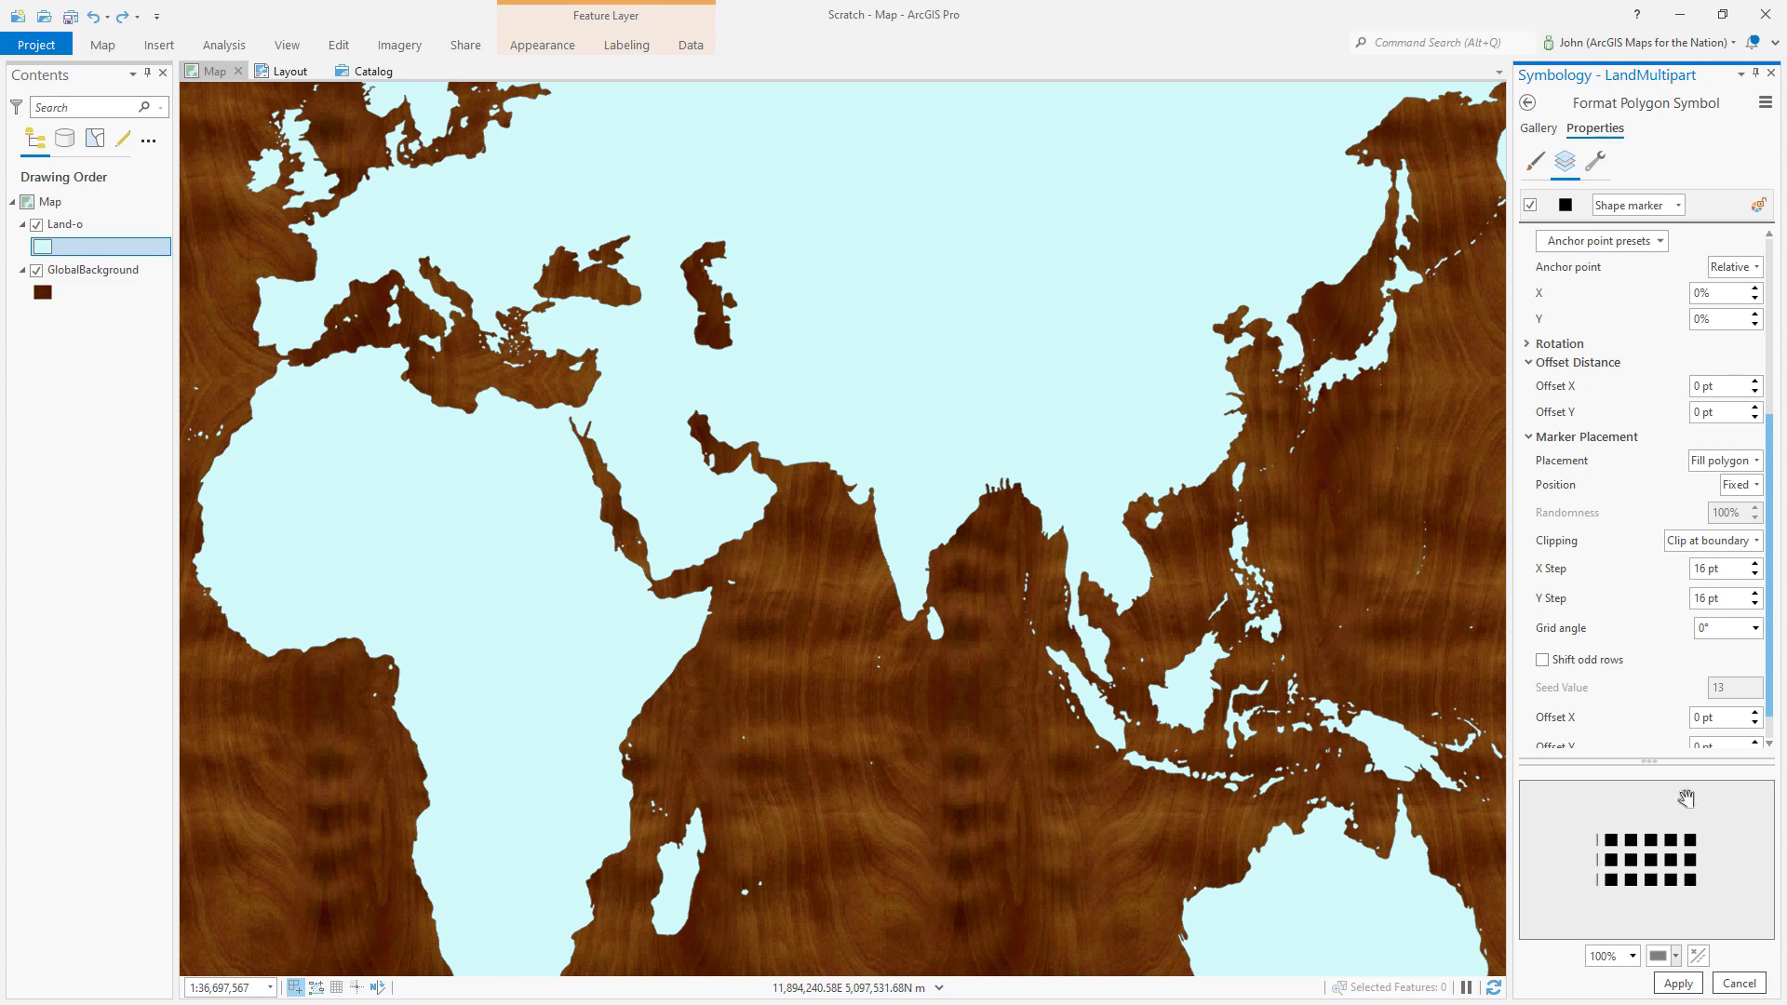
{"action": "left_click", "coordinate": [1757, 544]}
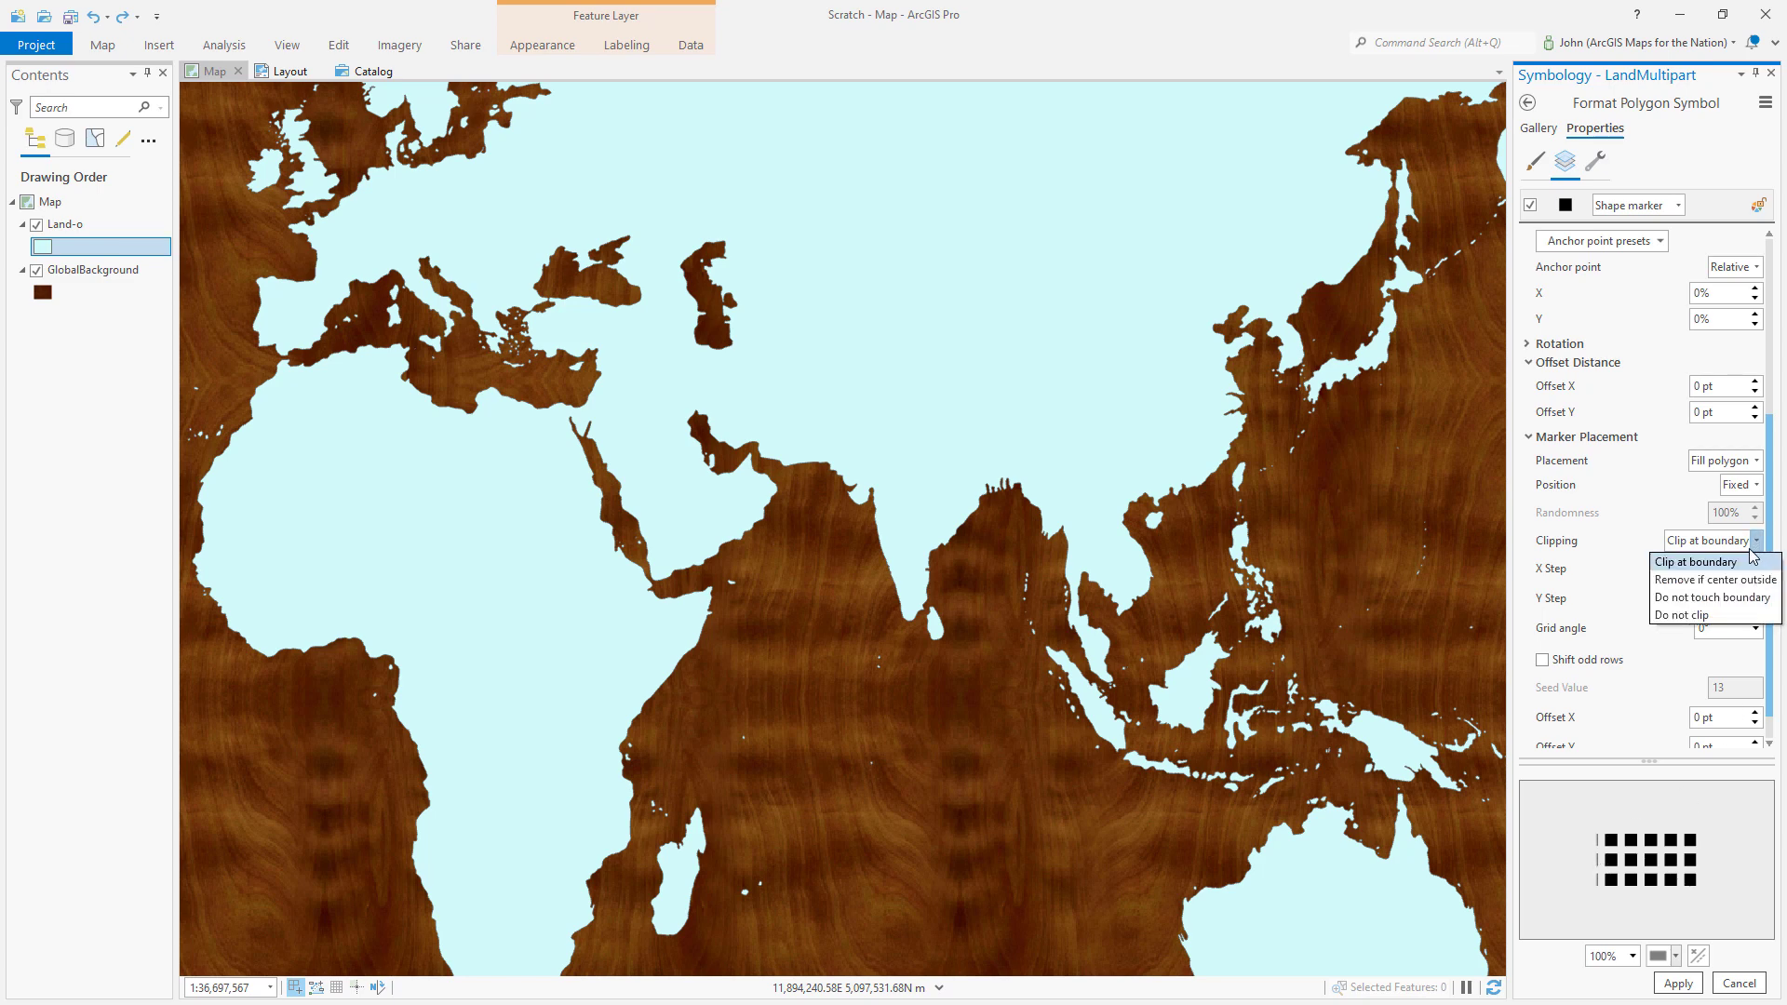
{"action": "left_click", "coordinate": [1696, 582]}
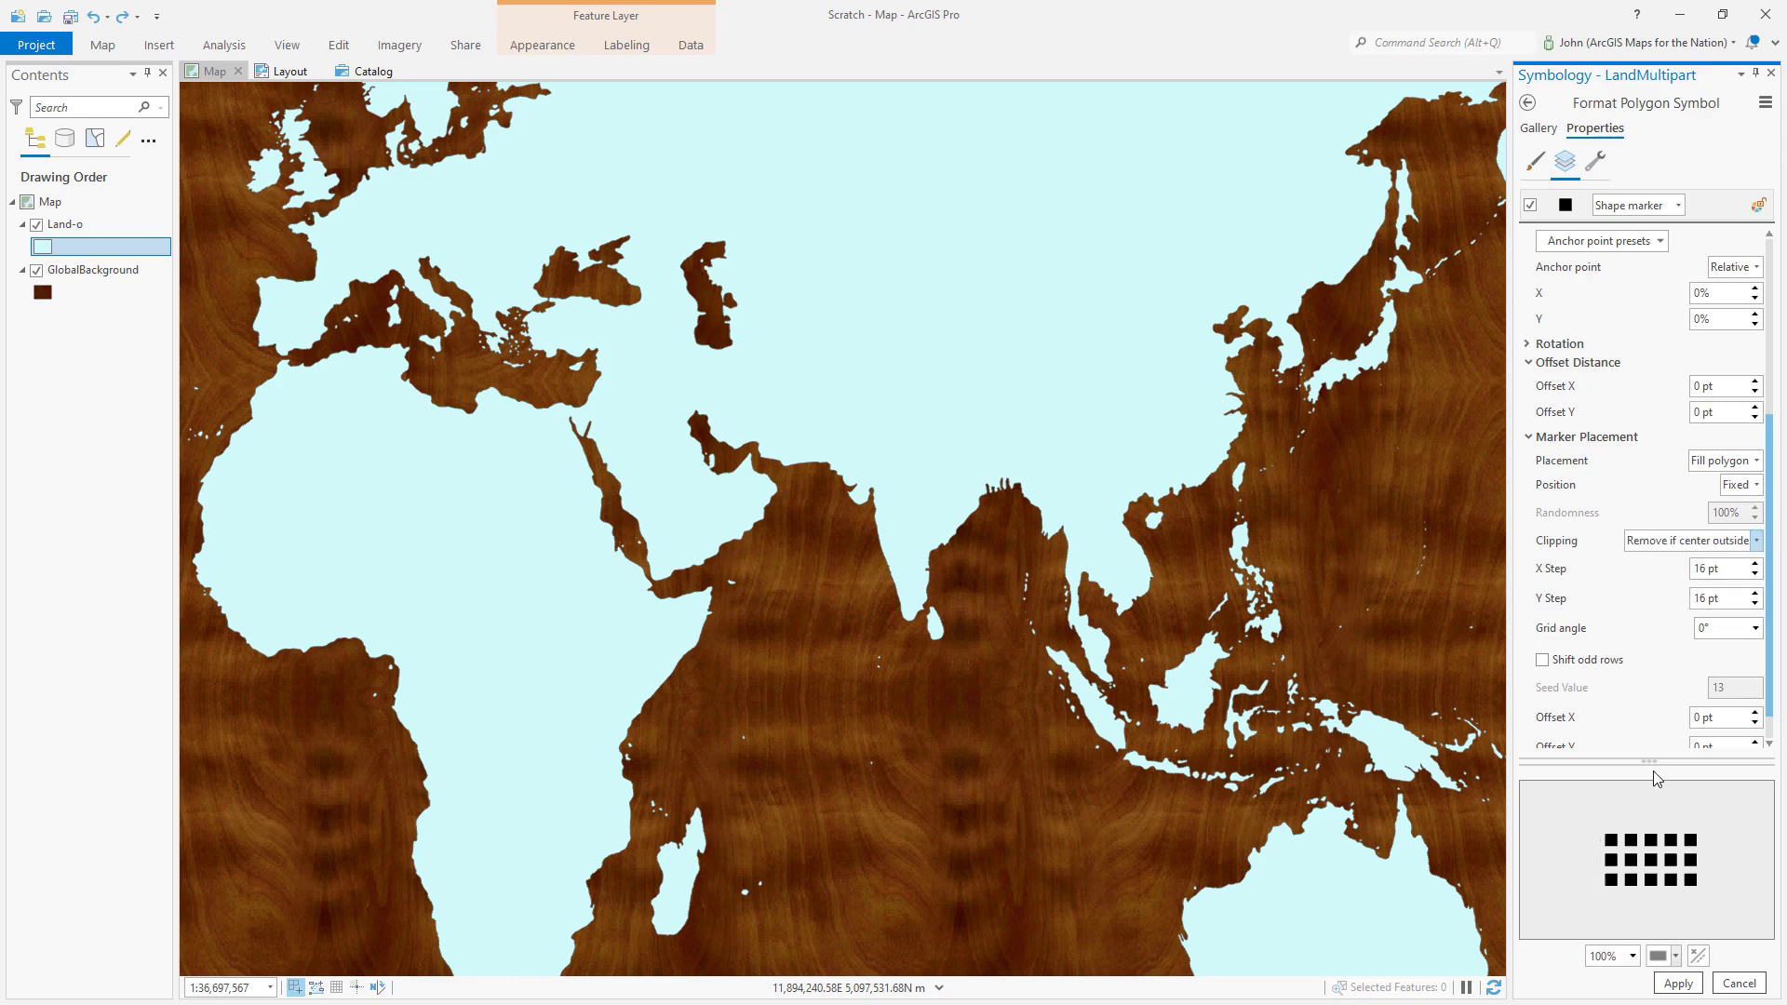
- Apply the square markers, then enlarge them to 16 pt
{"action": "left_click", "coordinate": [1675, 984]}
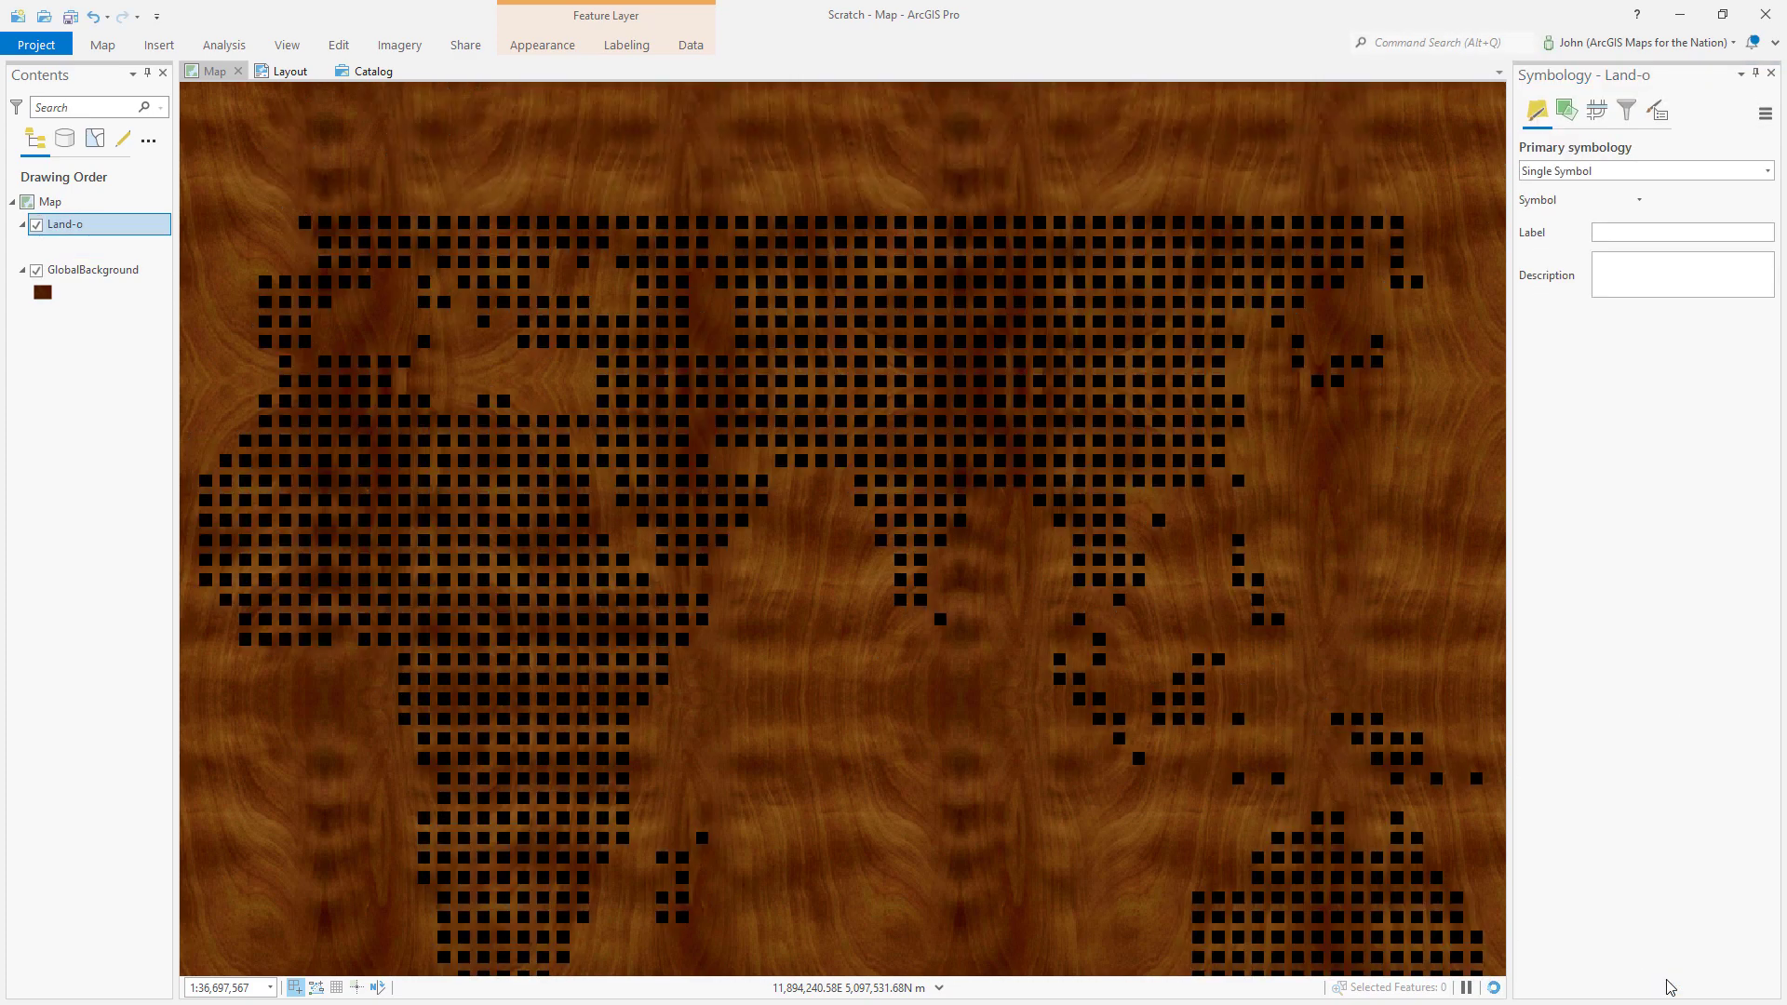
{"action": "left_click", "coordinate": [1607, 201]}
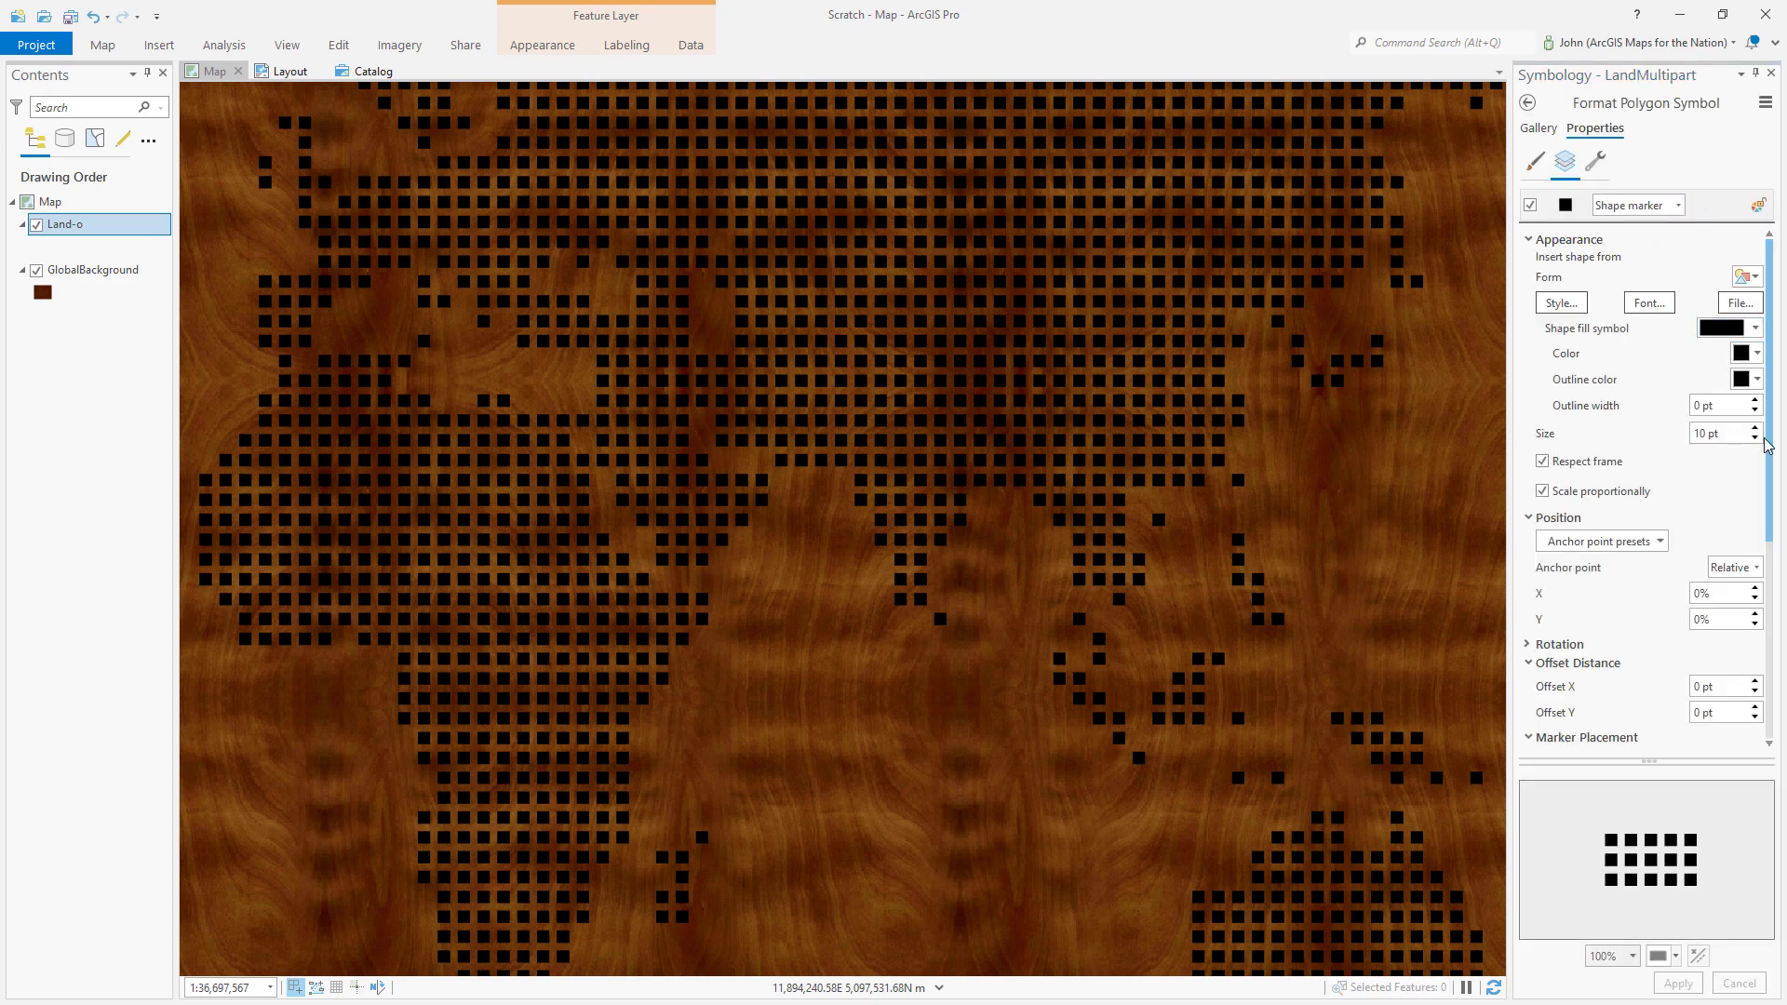
{"action": "left_click", "coordinate": [1756, 429]}
{"action": "left_click", "coordinate": [1756, 429]}
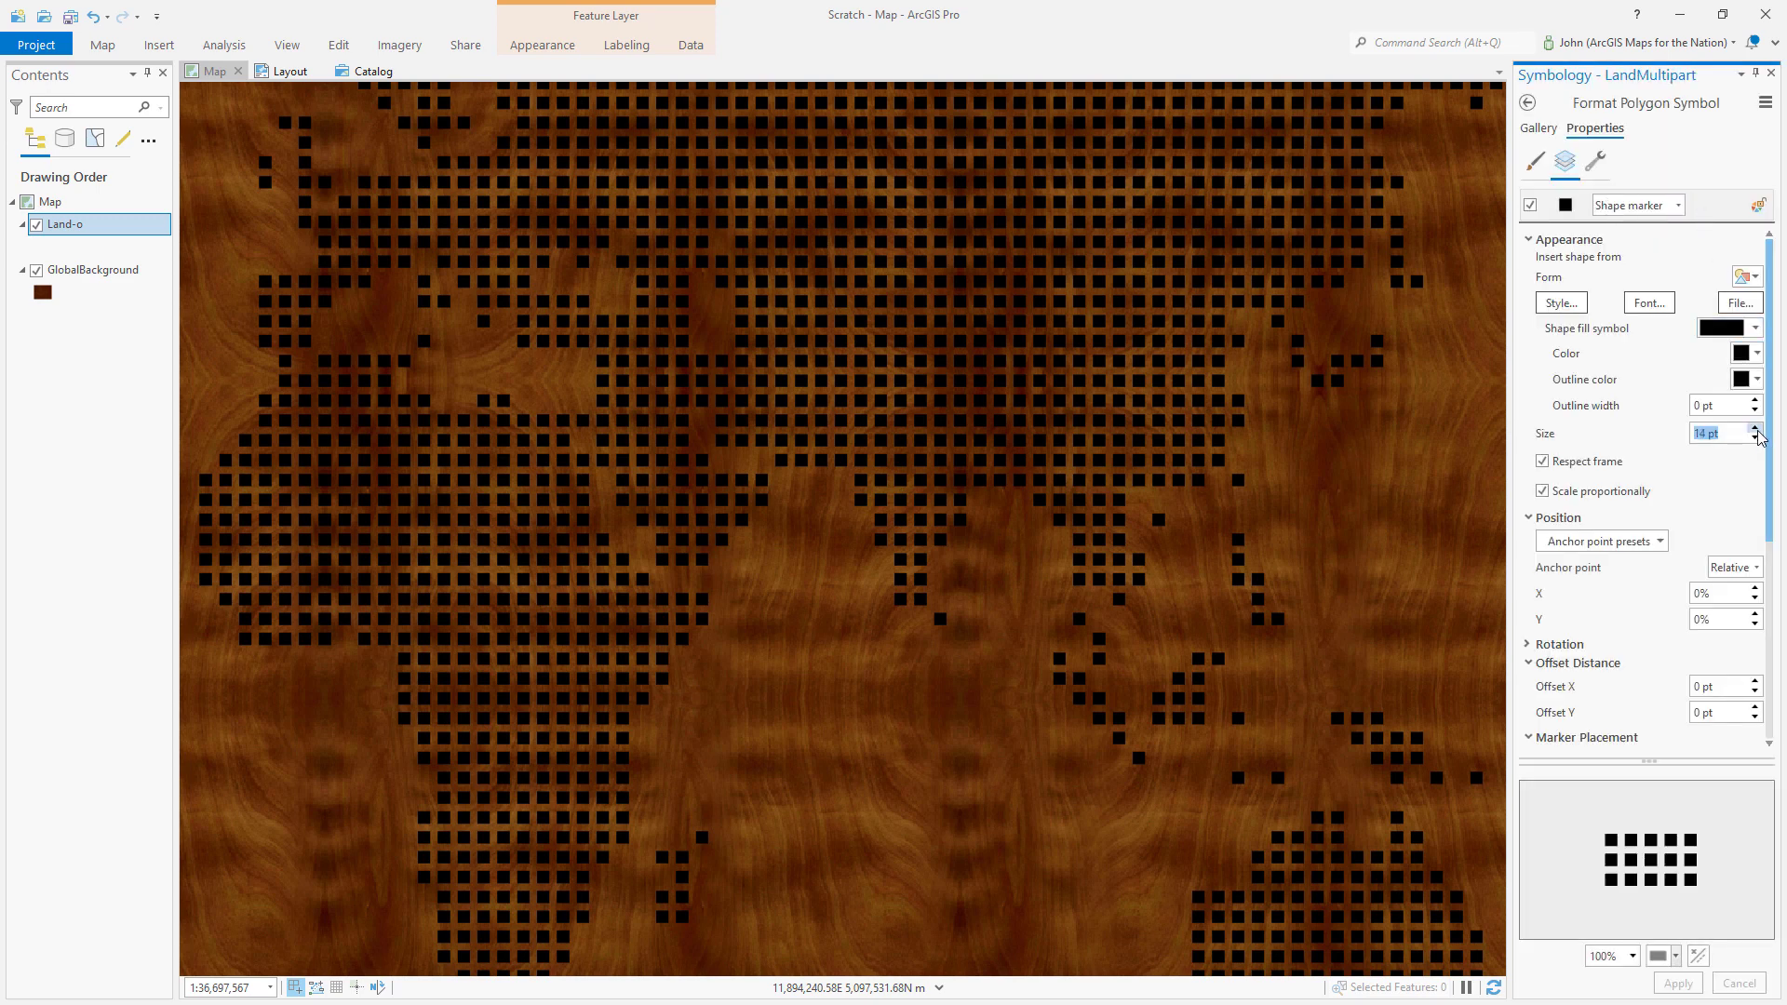
{"action": "left_click", "coordinate": [1756, 430]}
{"action": "left_click", "coordinate": [1666, 983]}
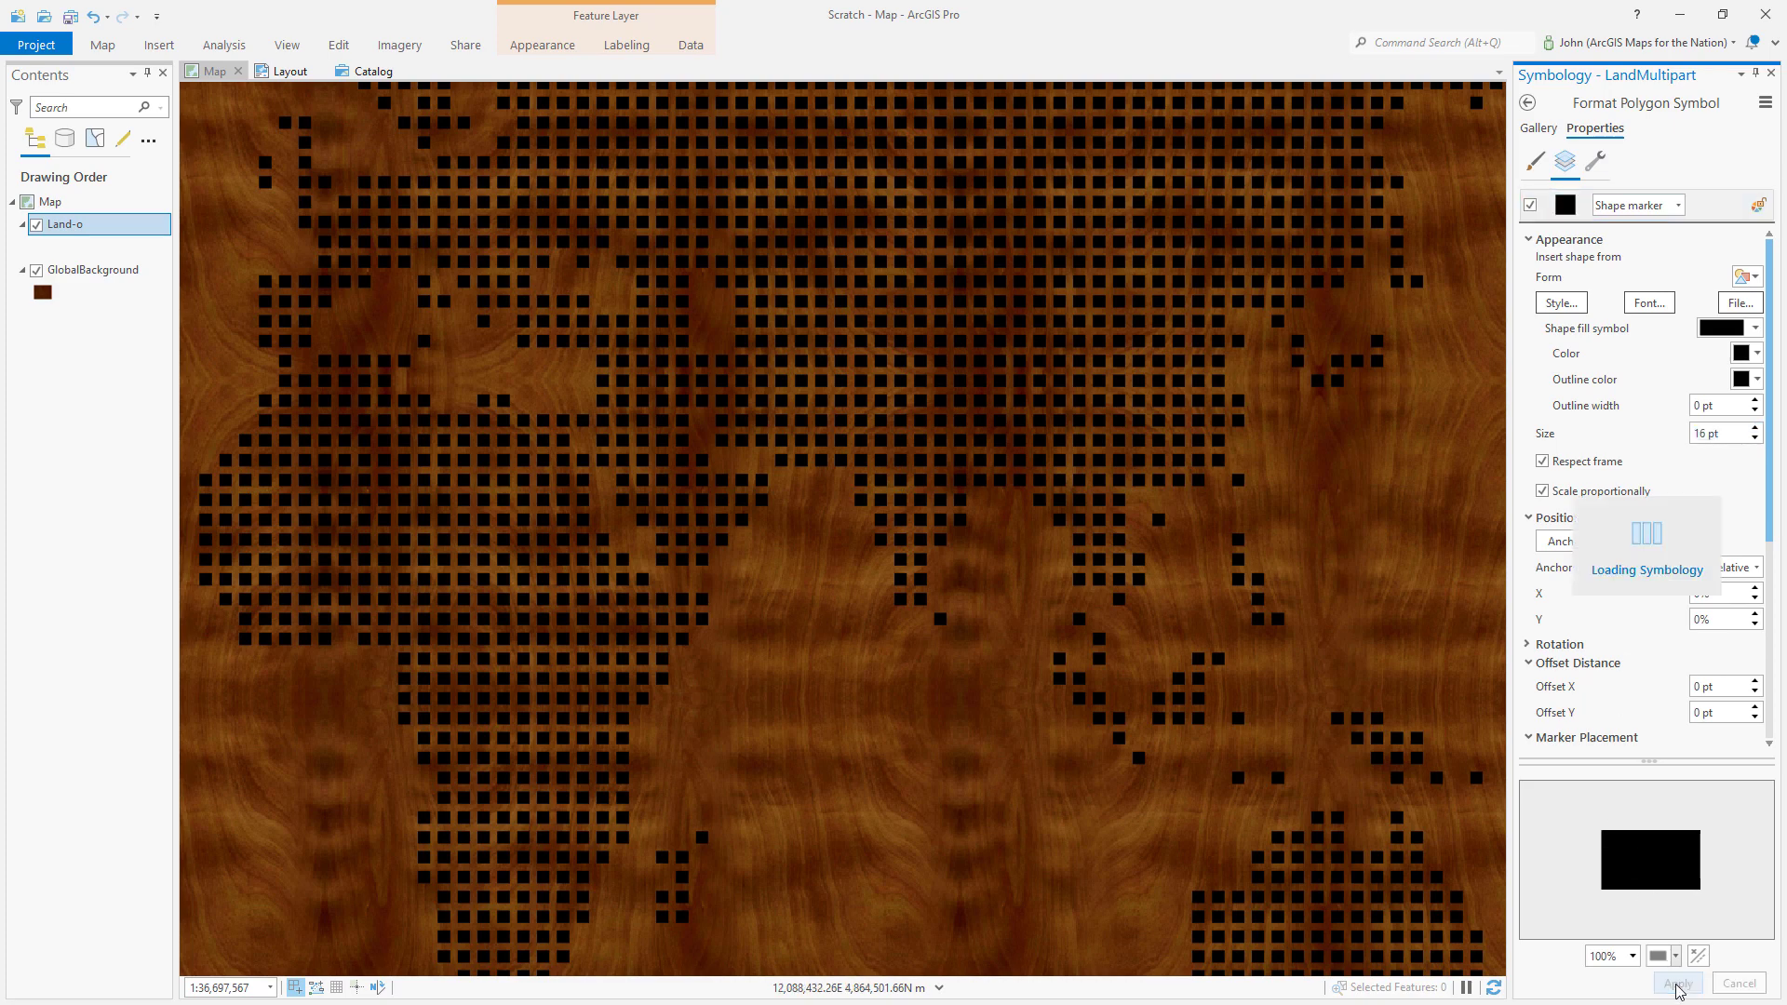
- Colour the land markers orange and apply the change
{"action": "left_click", "coordinate": [1755, 354]}
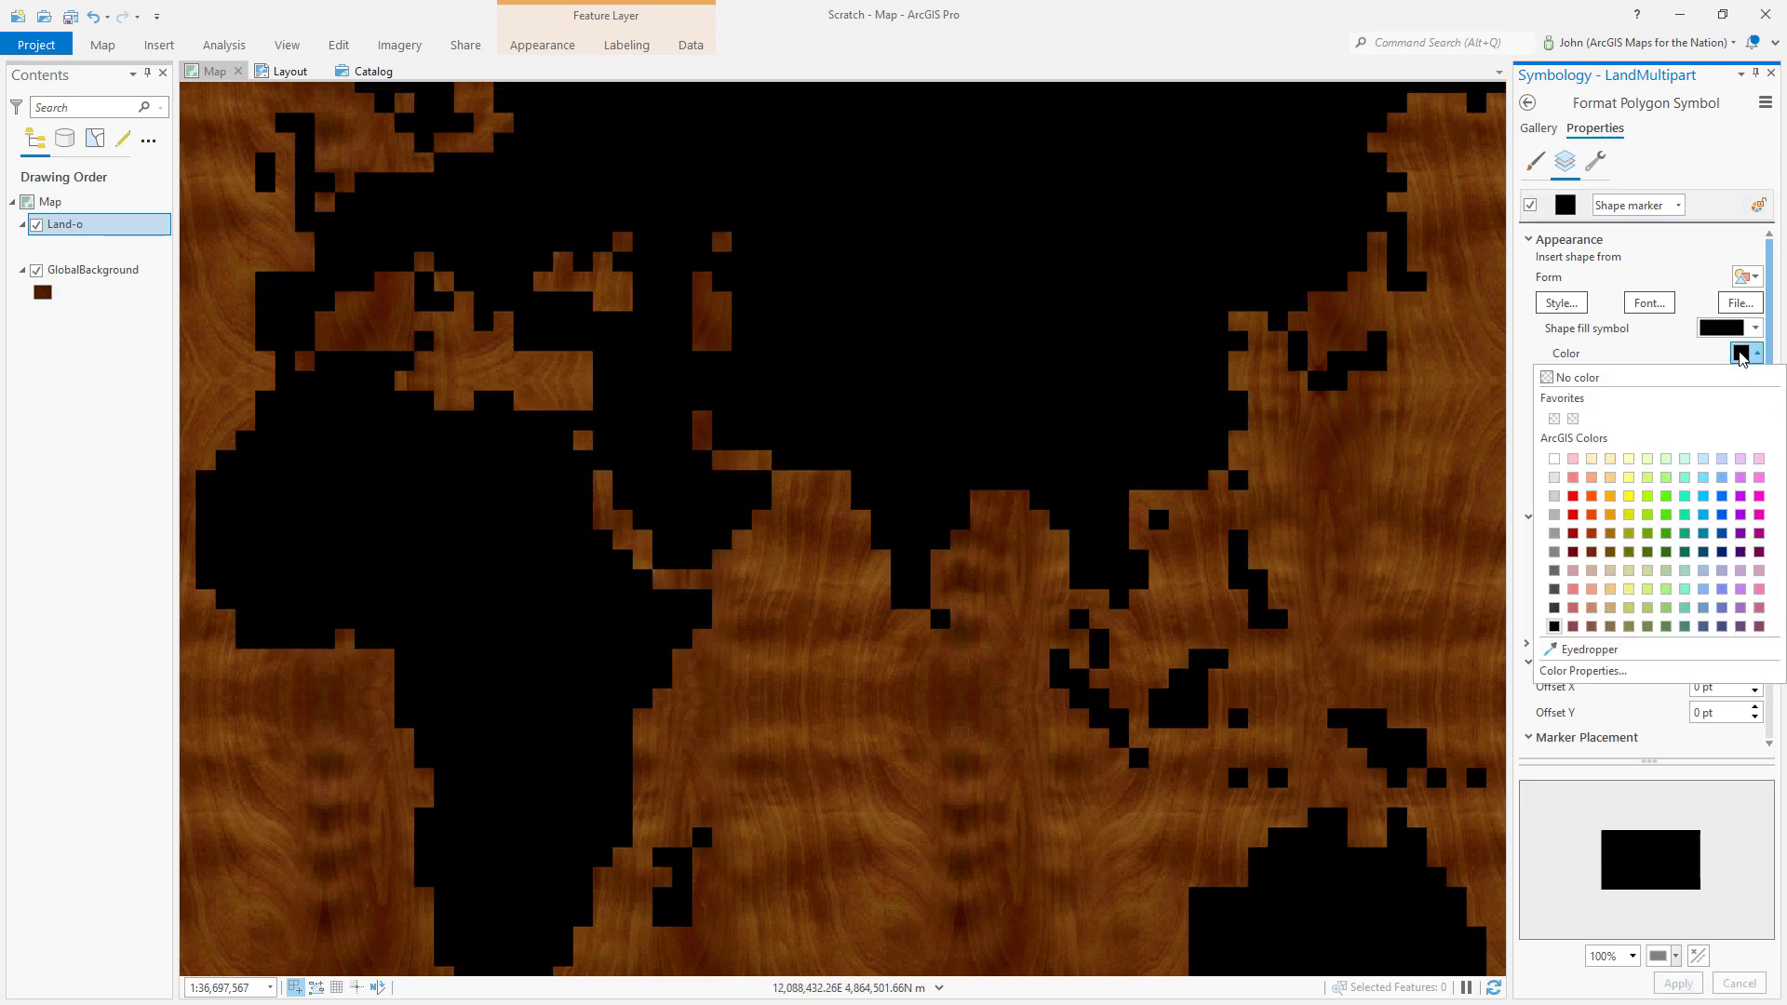
{"action": "left_click", "coordinate": [1611, 496]}
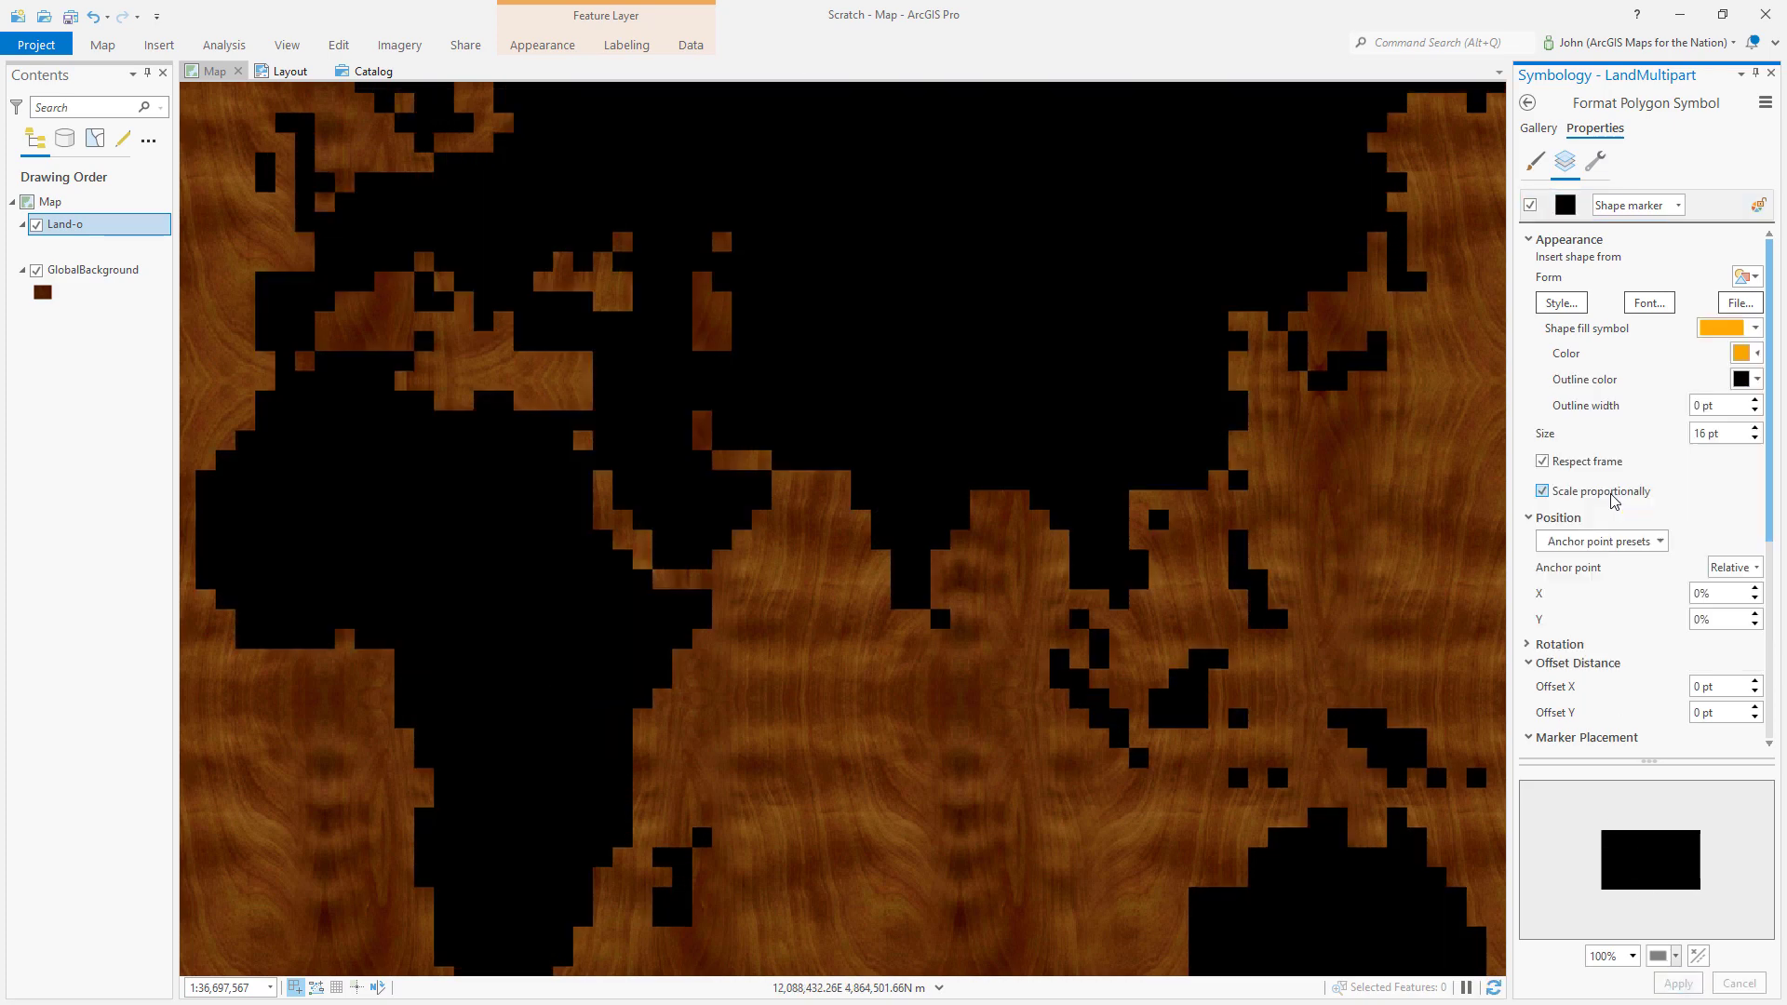
{"action": "left_click", "coordinate": [1679, 983]}
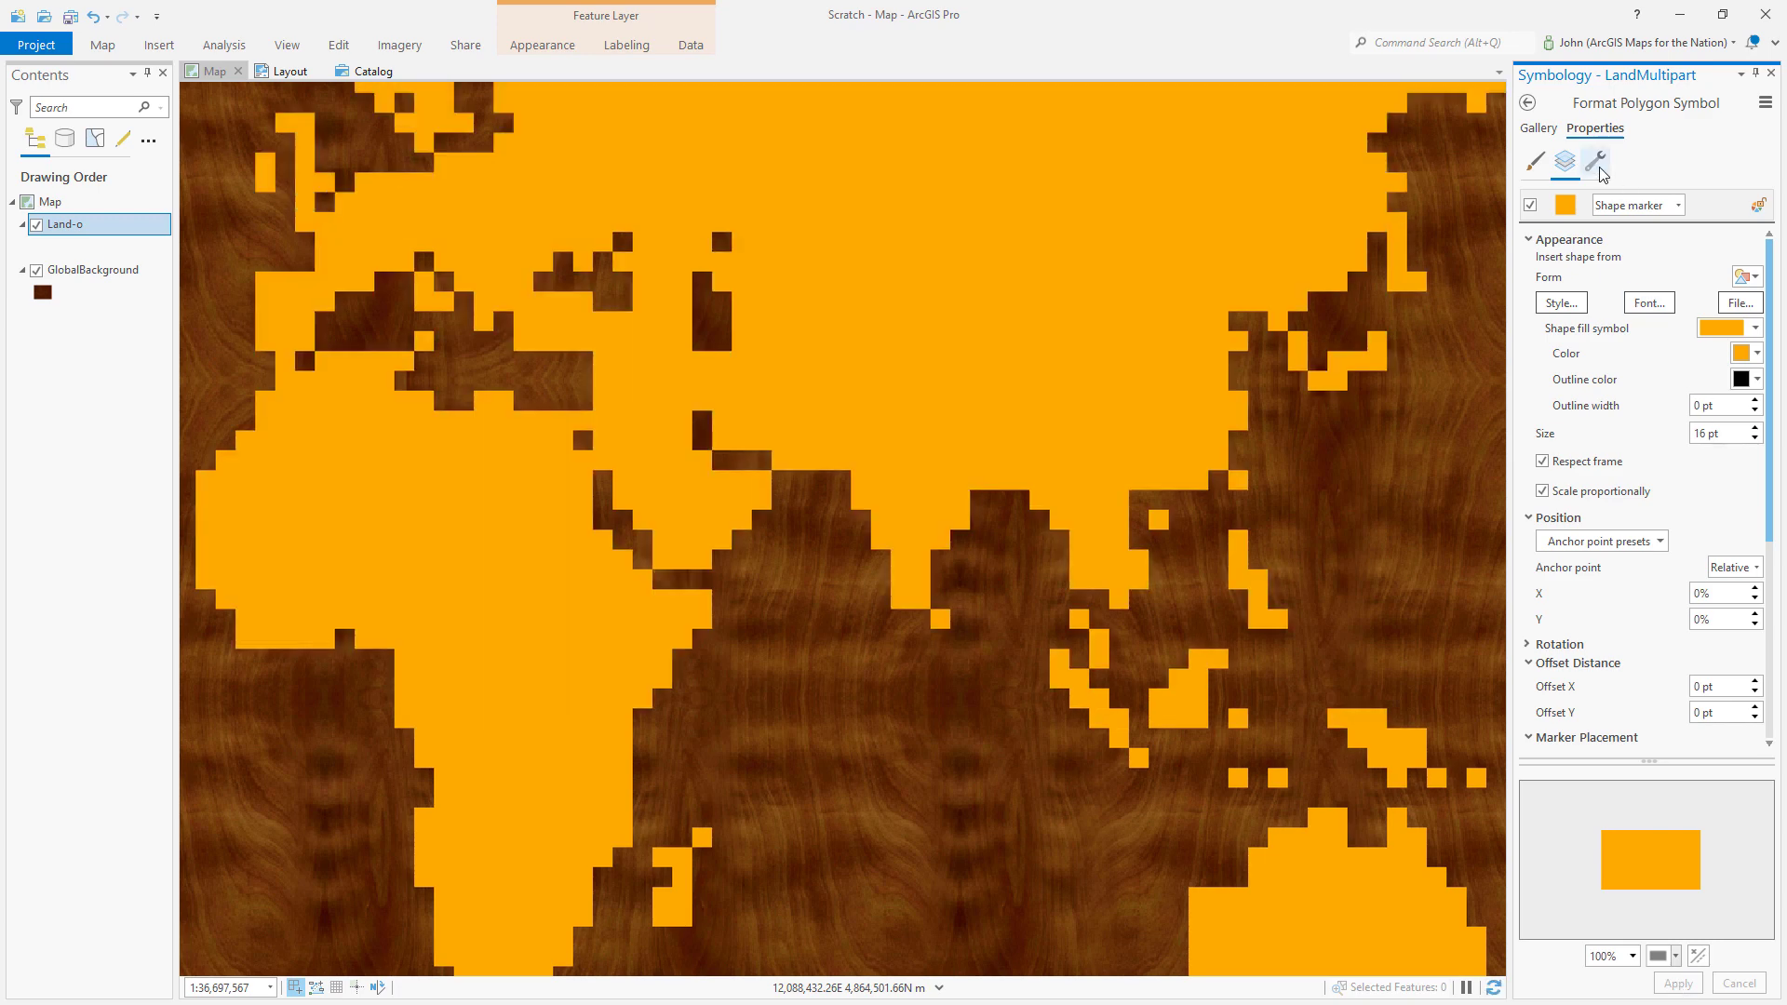
{"action": "left_click", "coordinate": [1598, 166]}
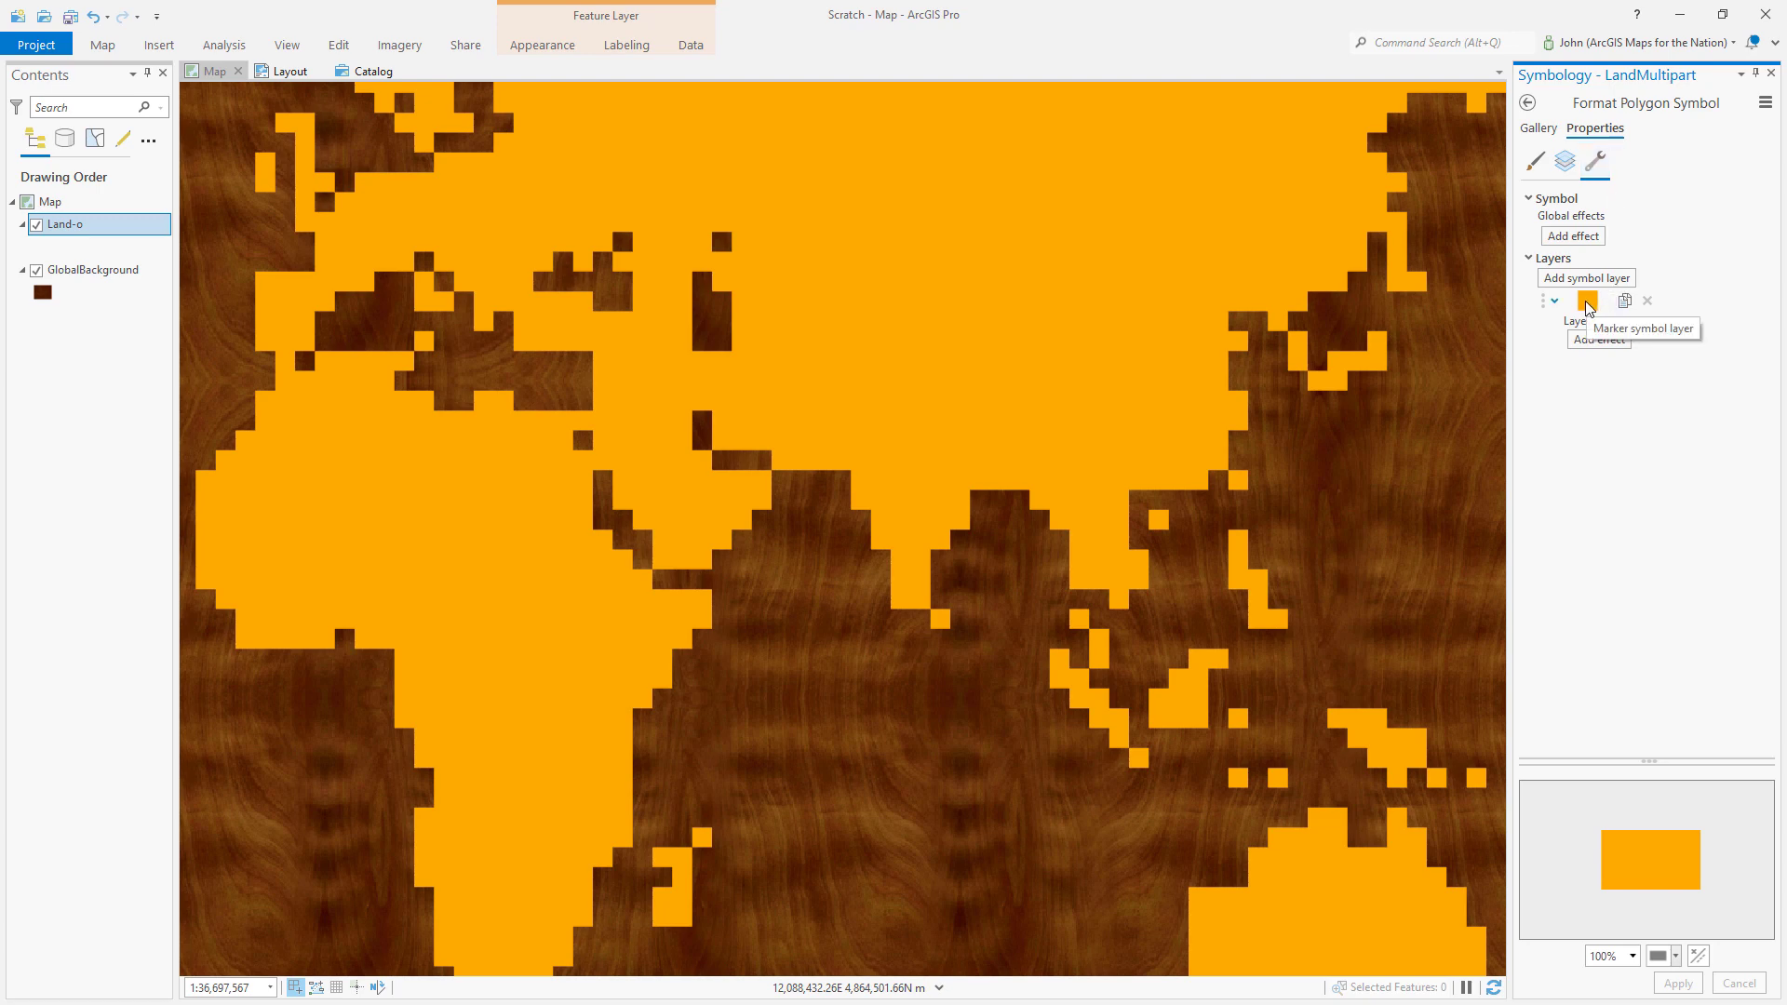
- Duplicate the marker layer twice and give the third copy a grey outlined fill, 6 pt outline
{"action": "left_click", "coordinate": [1625, 302]}
{"action": "left_click", "coordinate": [1625, 301]}
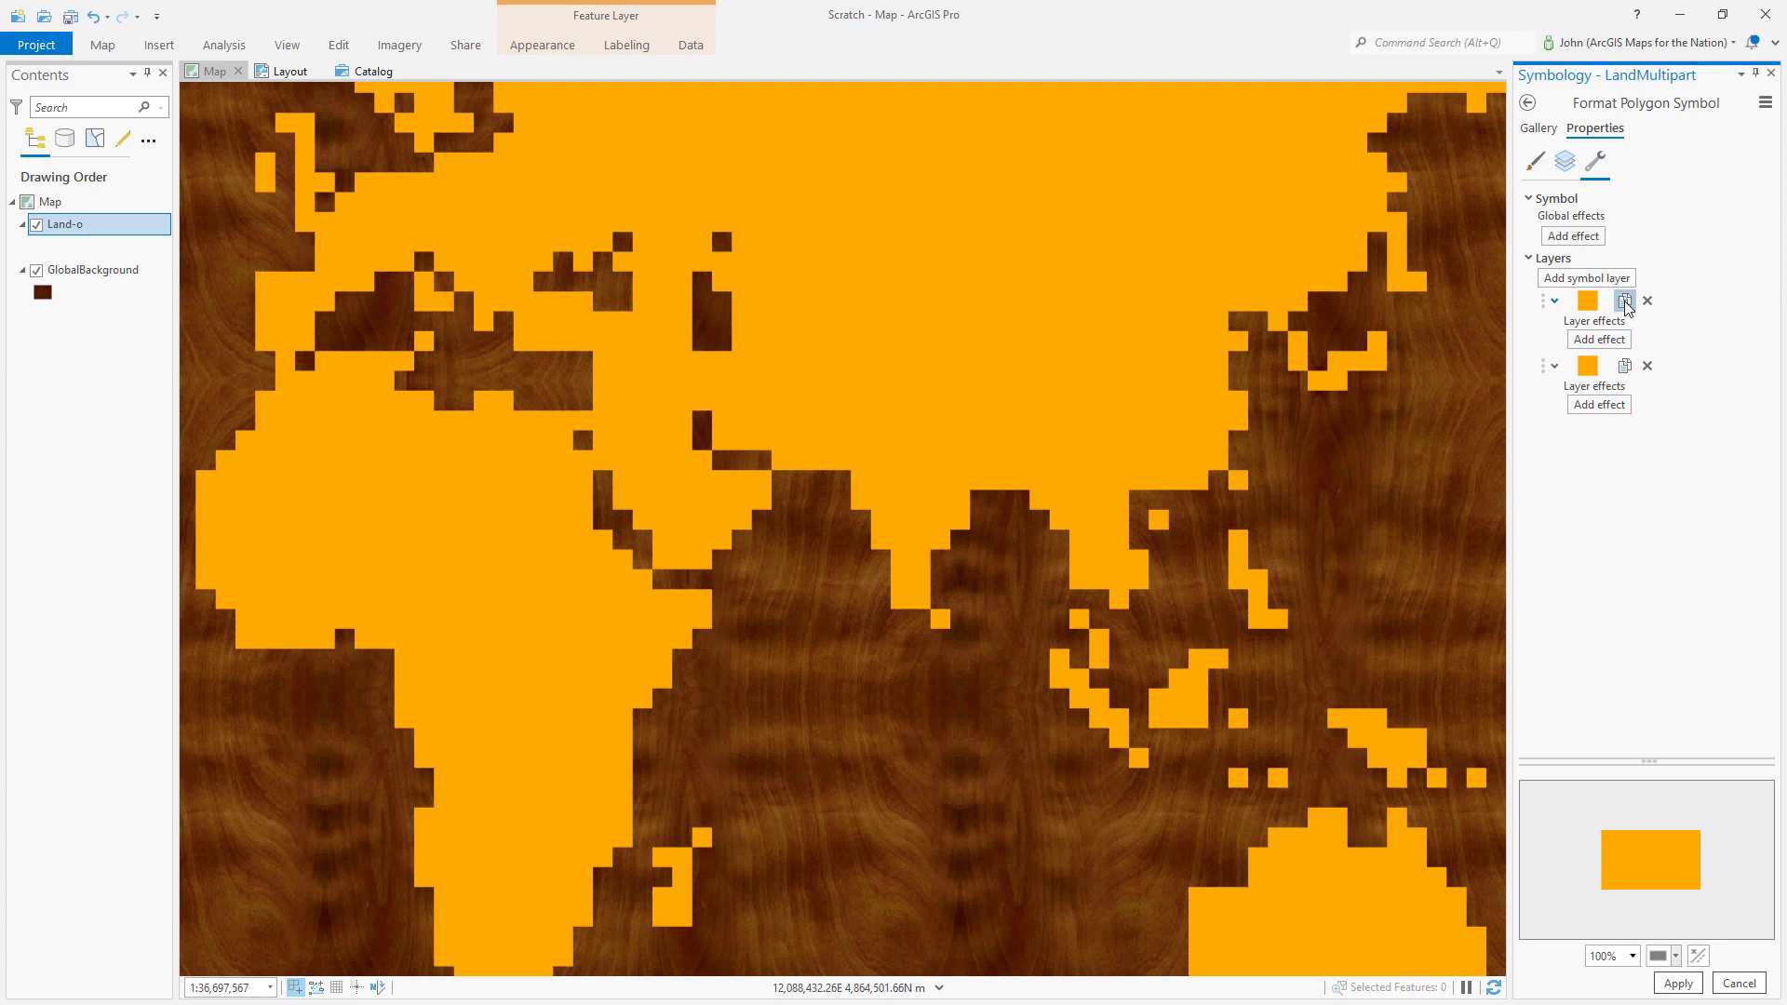
{"action": "left_click", "coordinate": [1566, 163]}
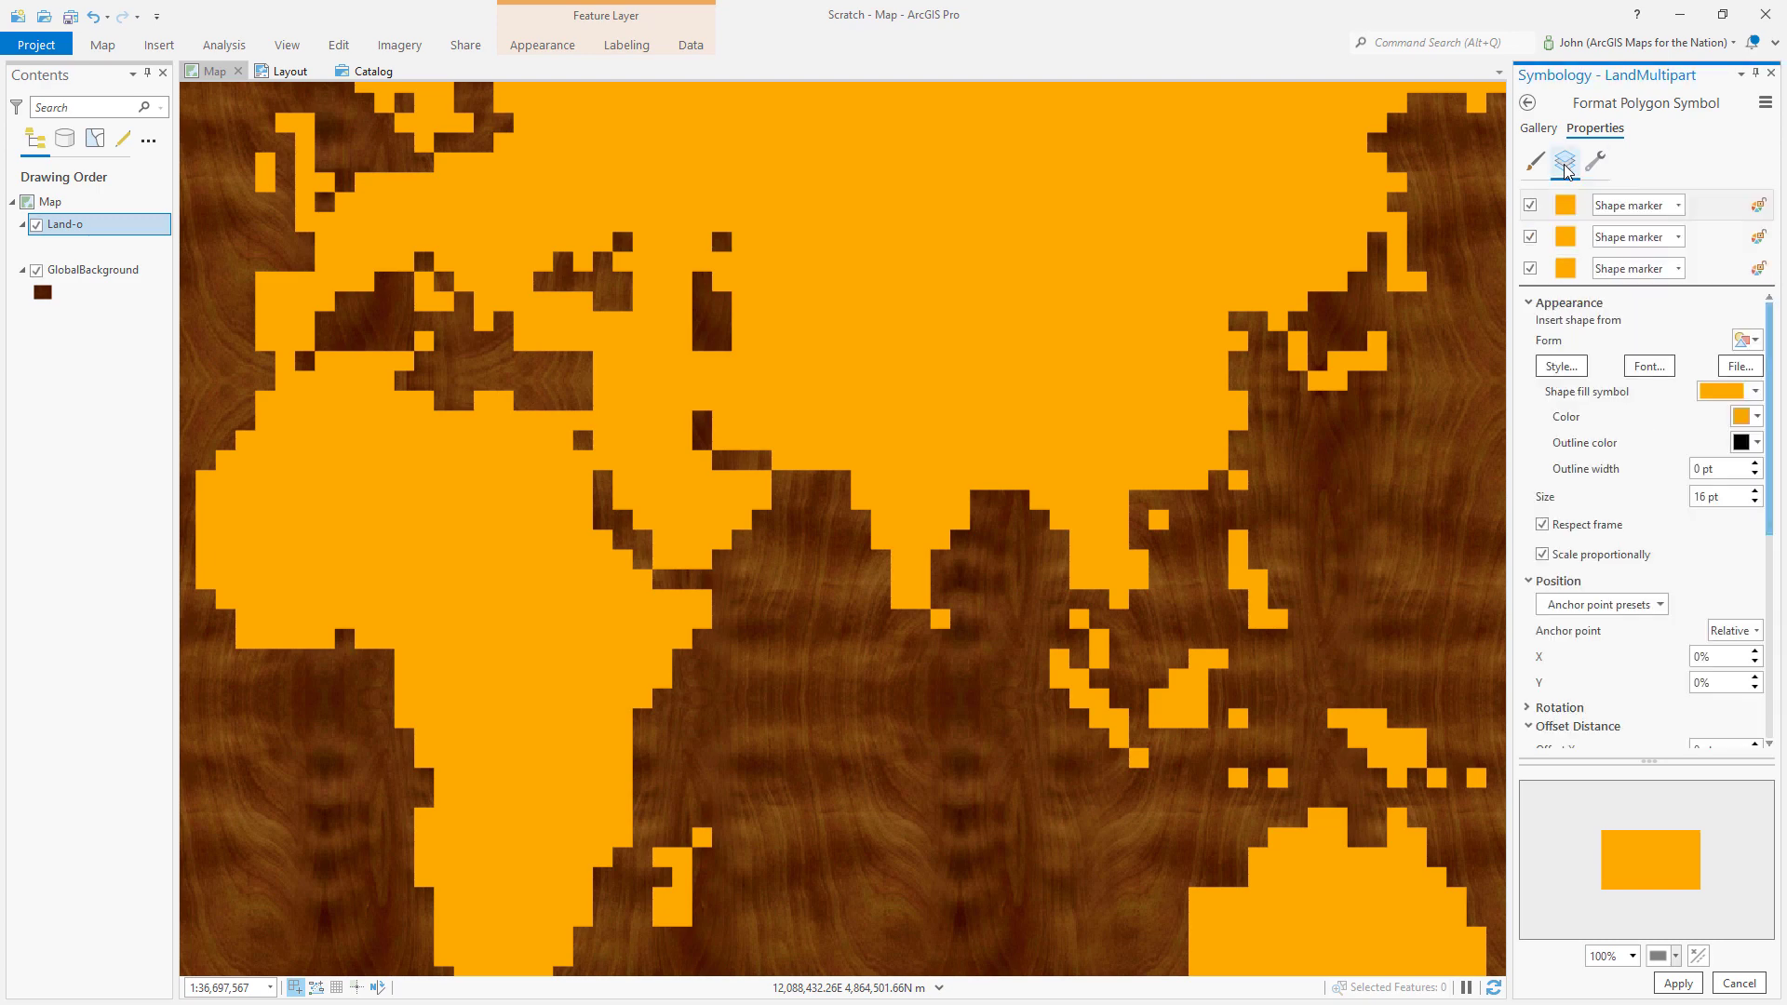
{"action": "left_click", "coordinate": [1711, 273]}
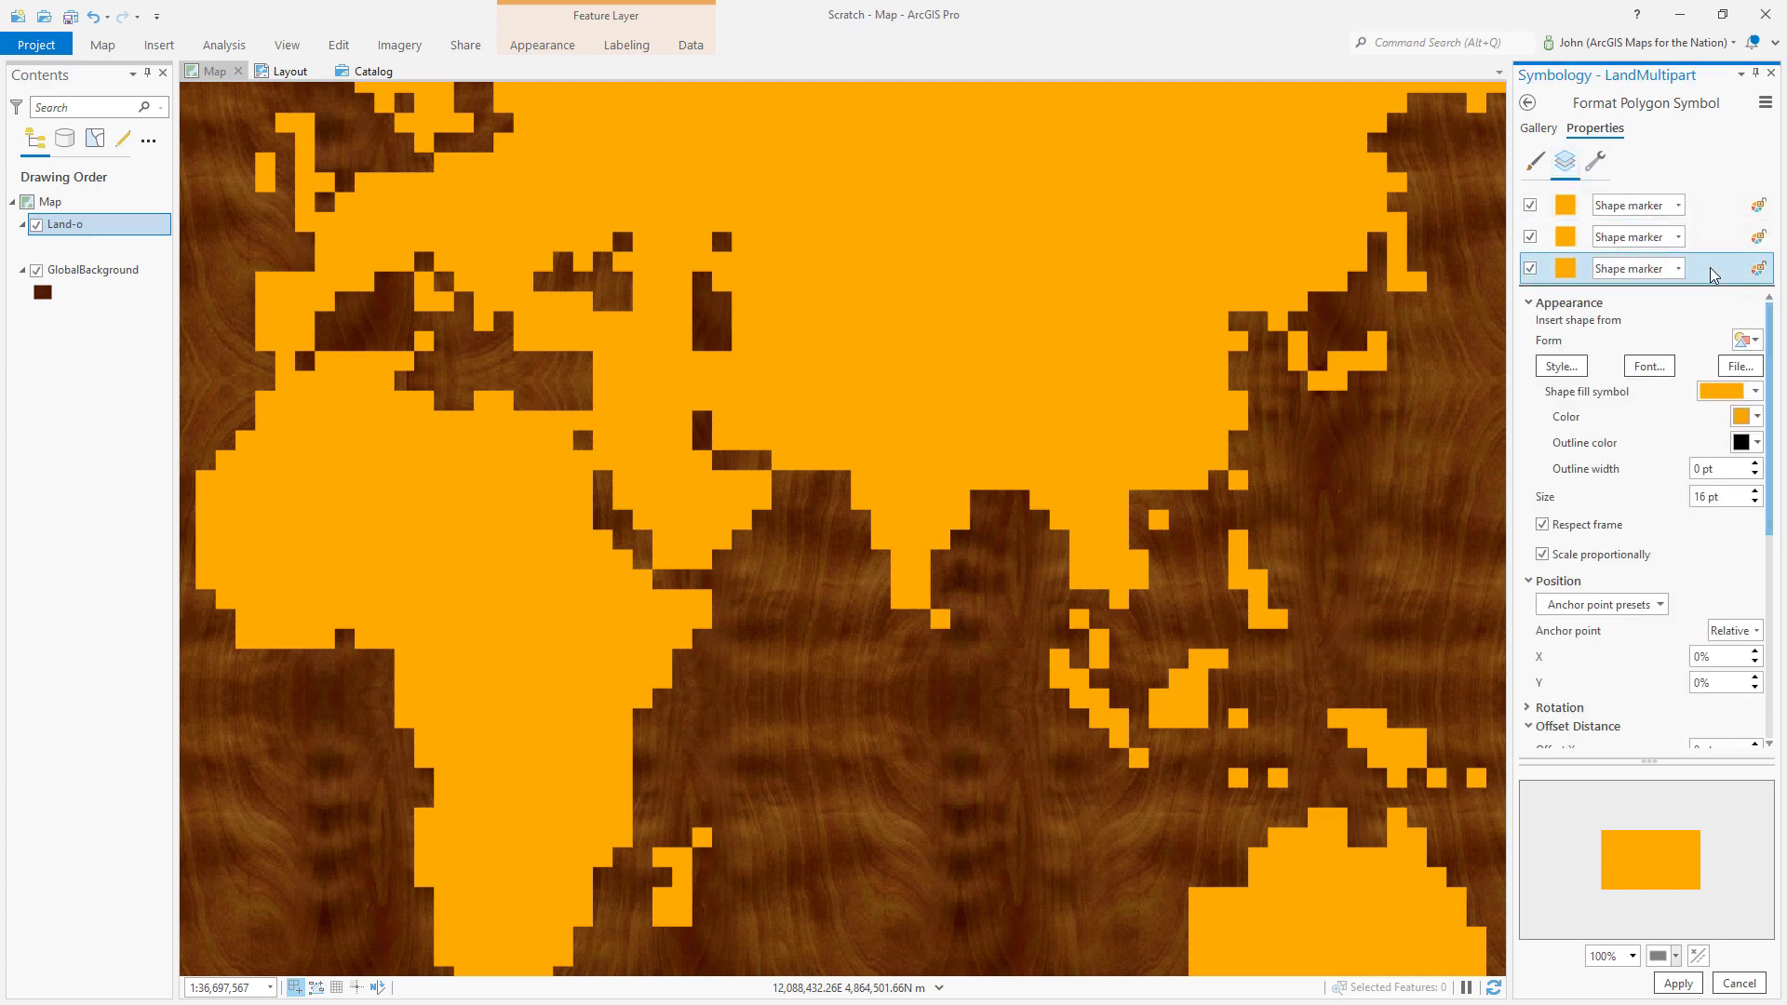
{"action": "left_click", "coordinate": [1738, 400]}
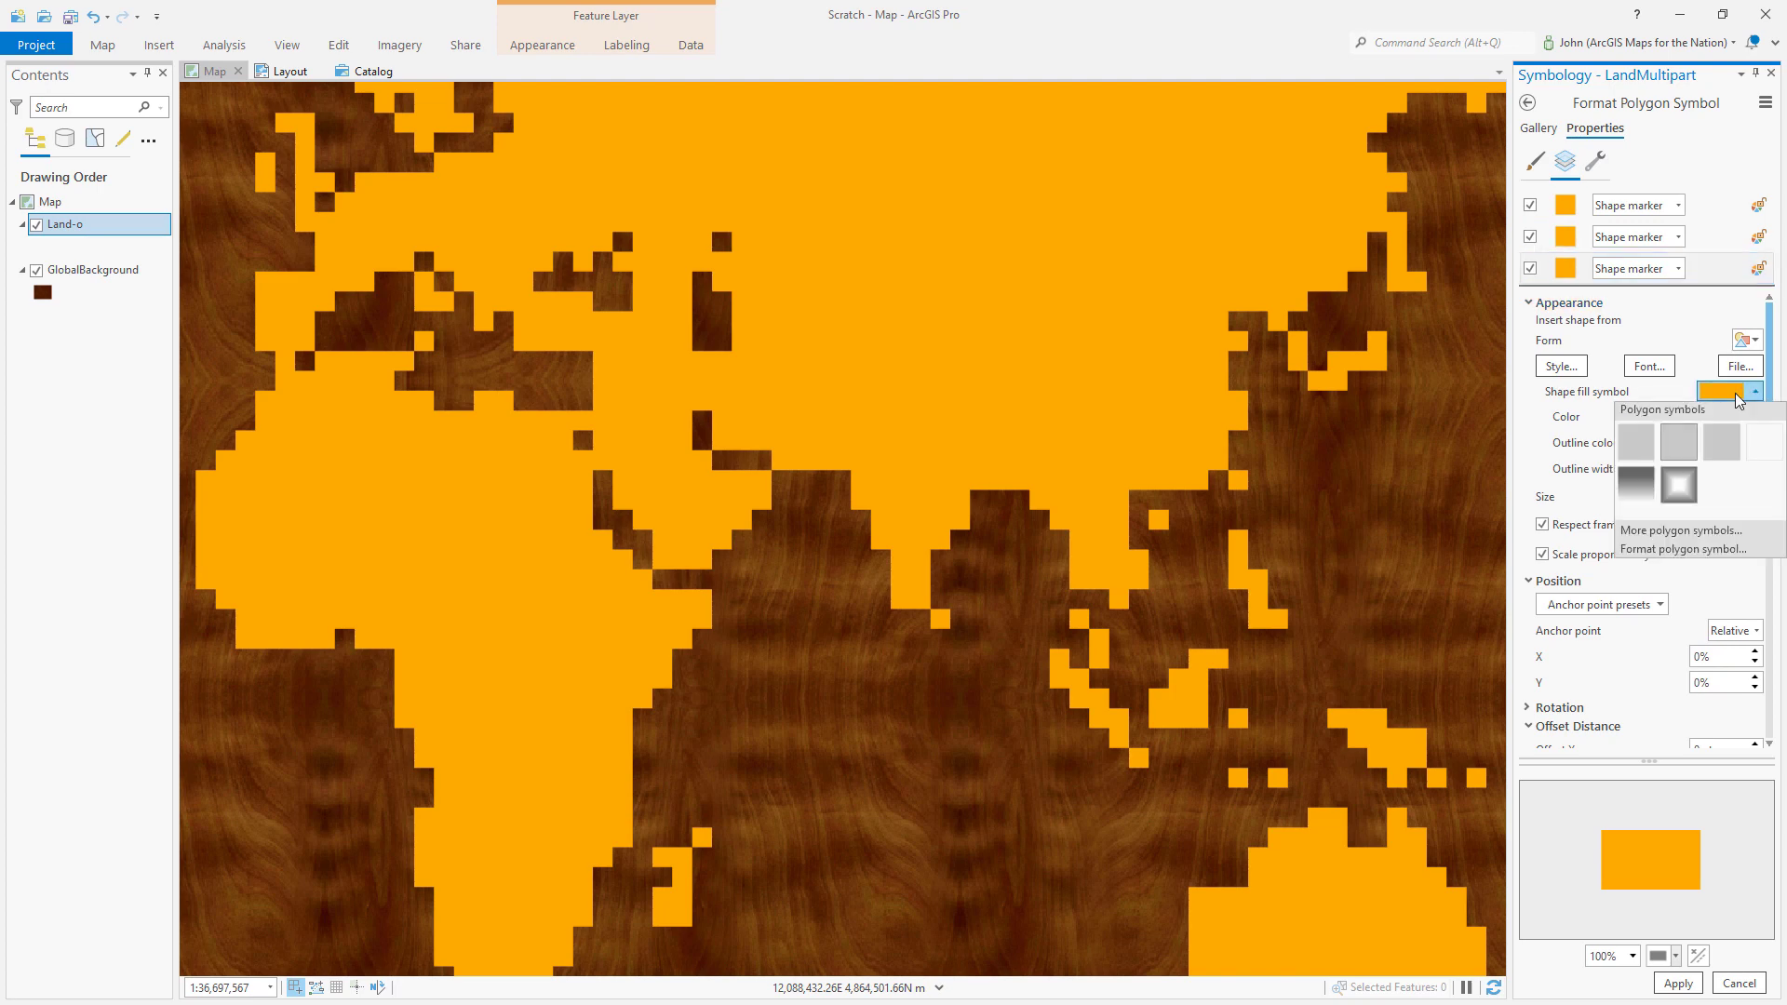
{"action": "left_click", "coordinate": [1680, 444]}
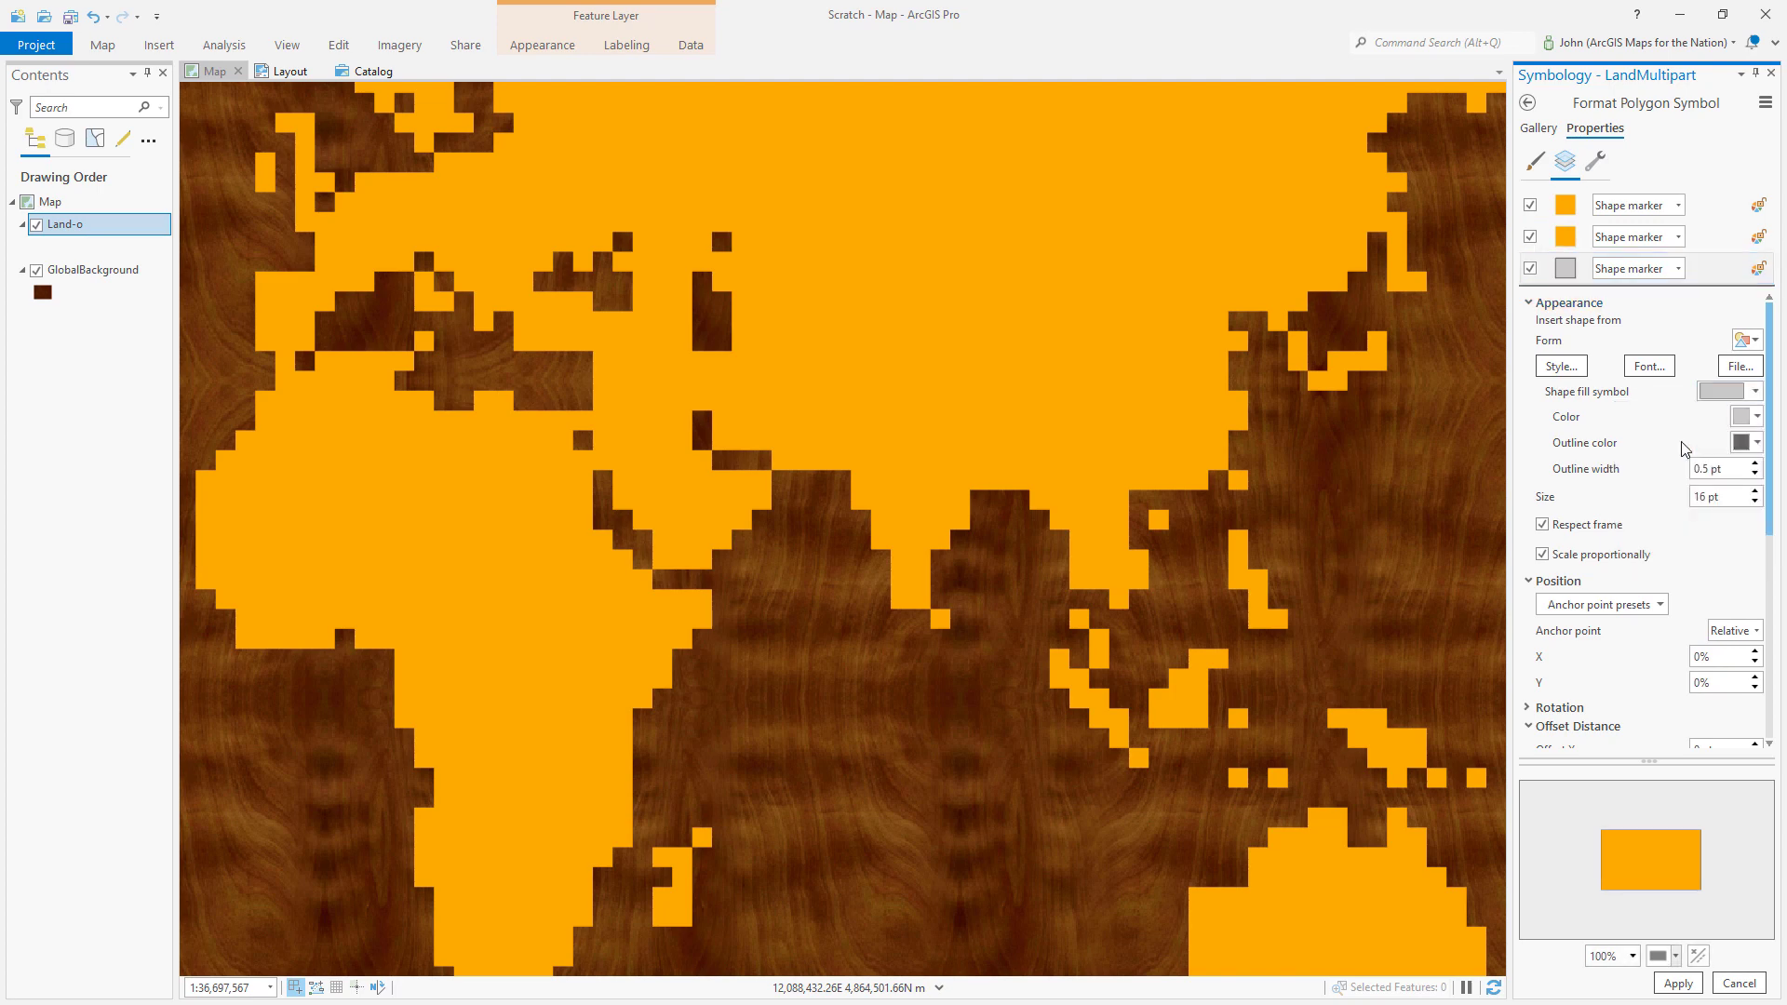
{"action": "left_click", "coordinate": [1756, 462]}
- Fill the third marker's shape with black
{"action": "left_click", "coordinate": [1758, 392]}
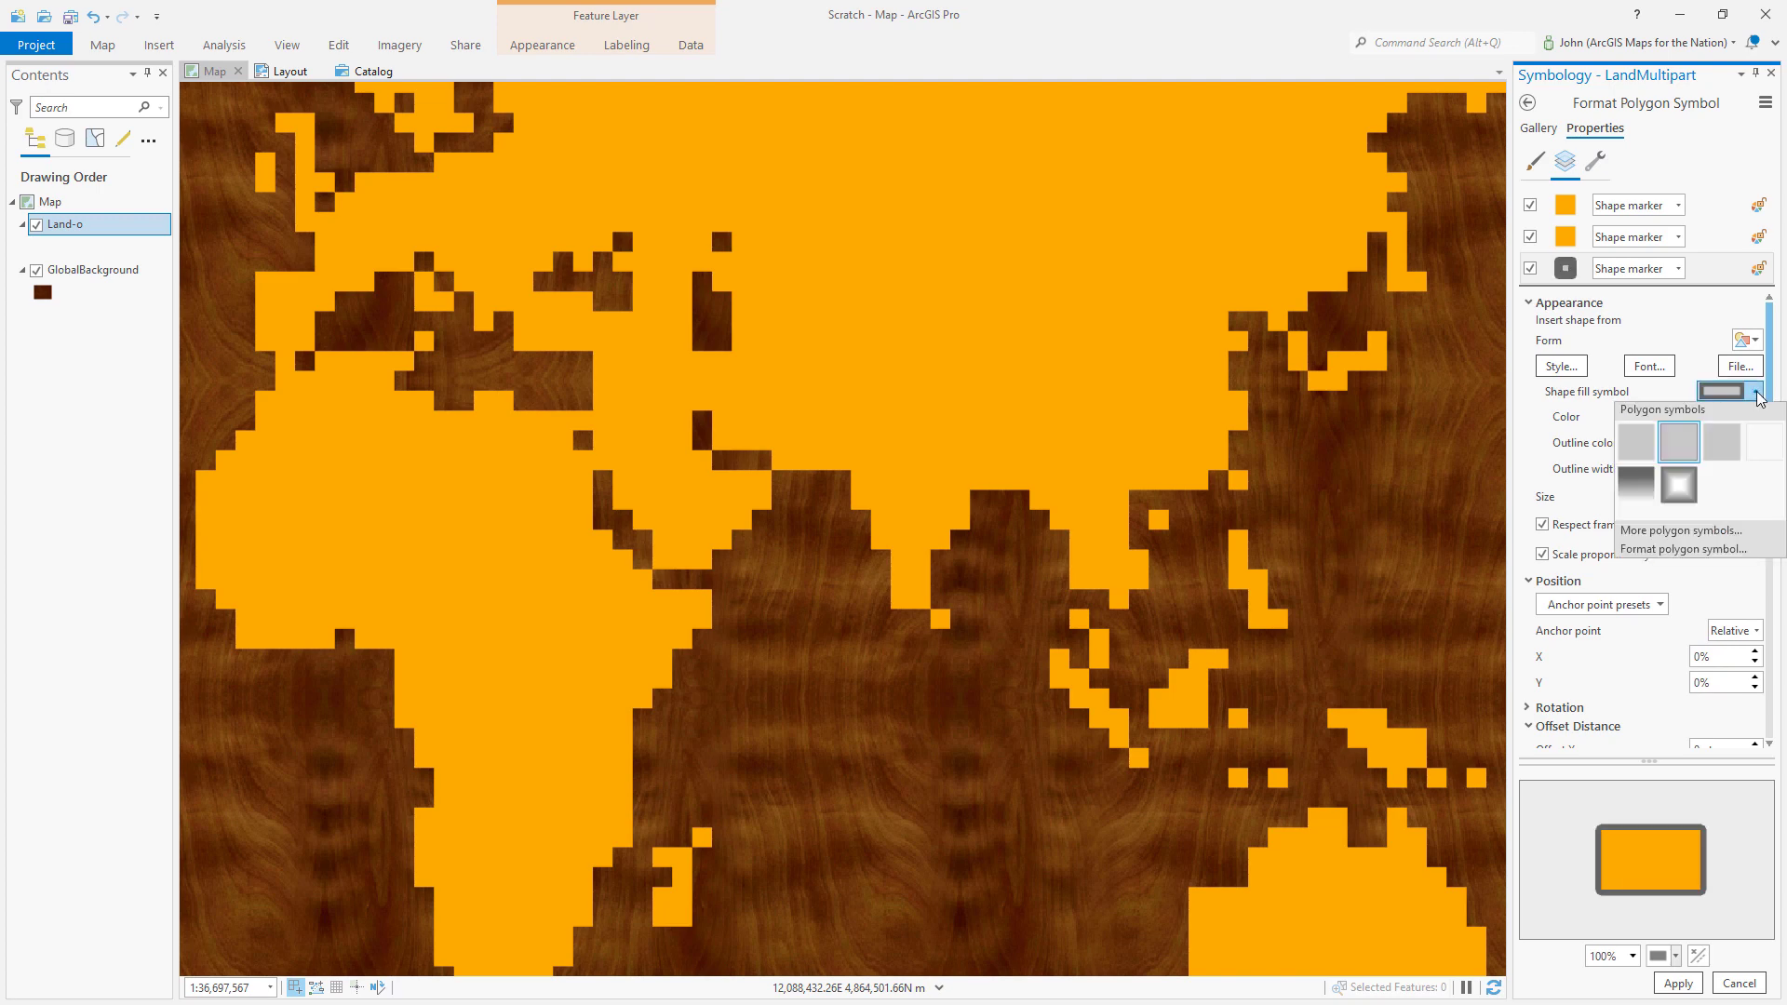
{"action": "left_click", "coordinate": [1690, 554]}
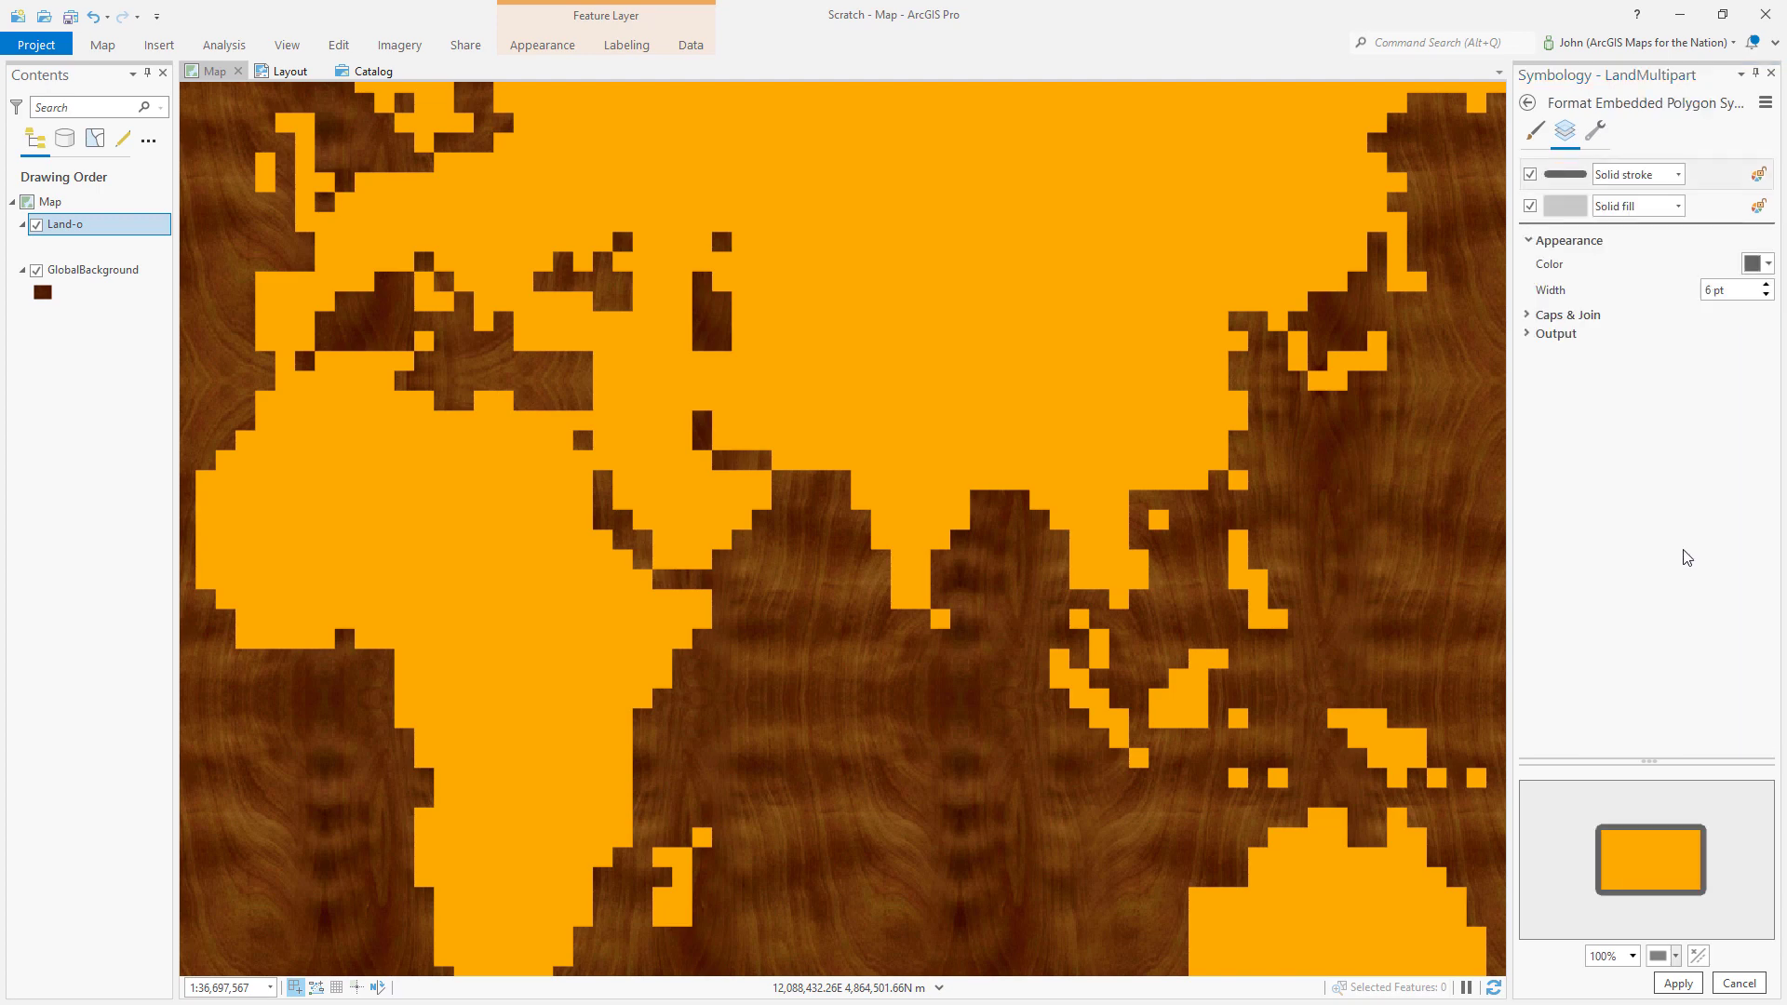
{"action": "left_click", "coordinate": [1711, 208]}
{"action": "left_click", "coordinate": [1758, 264]}
{"action": "left_click", "coordinate": [1553, 427]}
- Change the shape outline to a gradient stroke from 100% transparent black to solid black
{"action": "left_click", "coordinate": [1678, 175]}
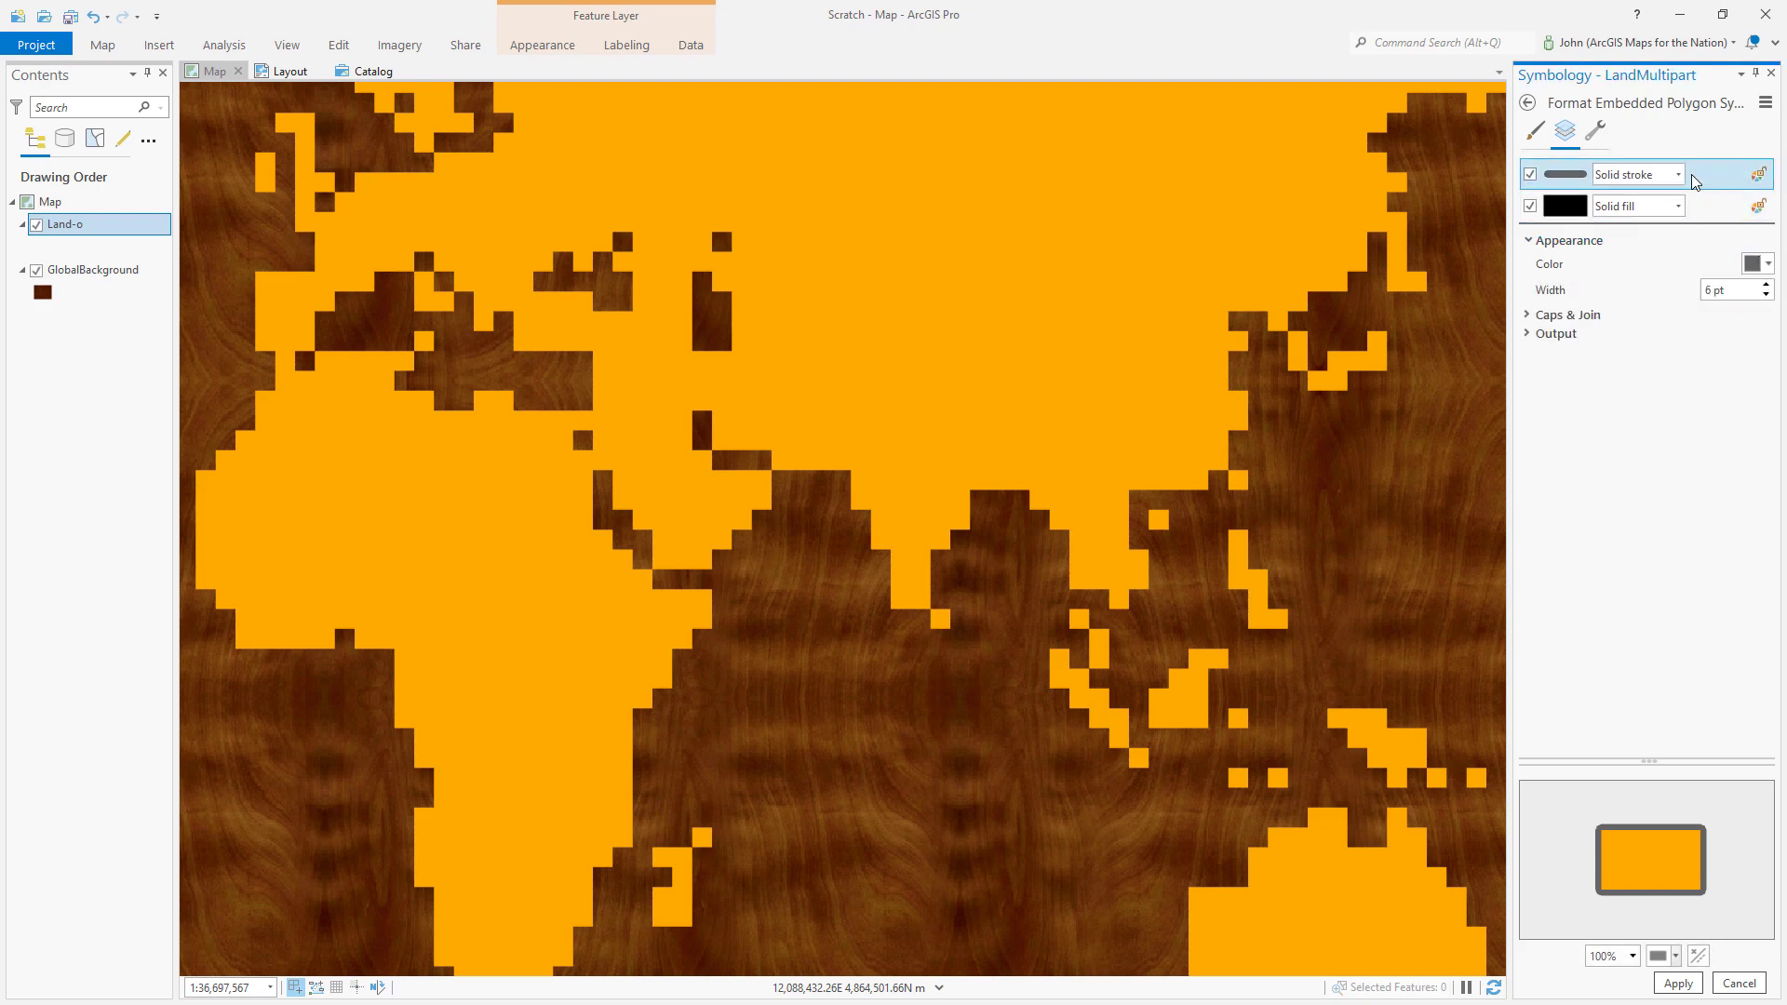
{"action": "left_click", "coordinate": [1680, 177]}
{"action": "left_click", "coordinate": [1643, 231]}
{"action": "left_click", "coordinate": [1719, 288]}
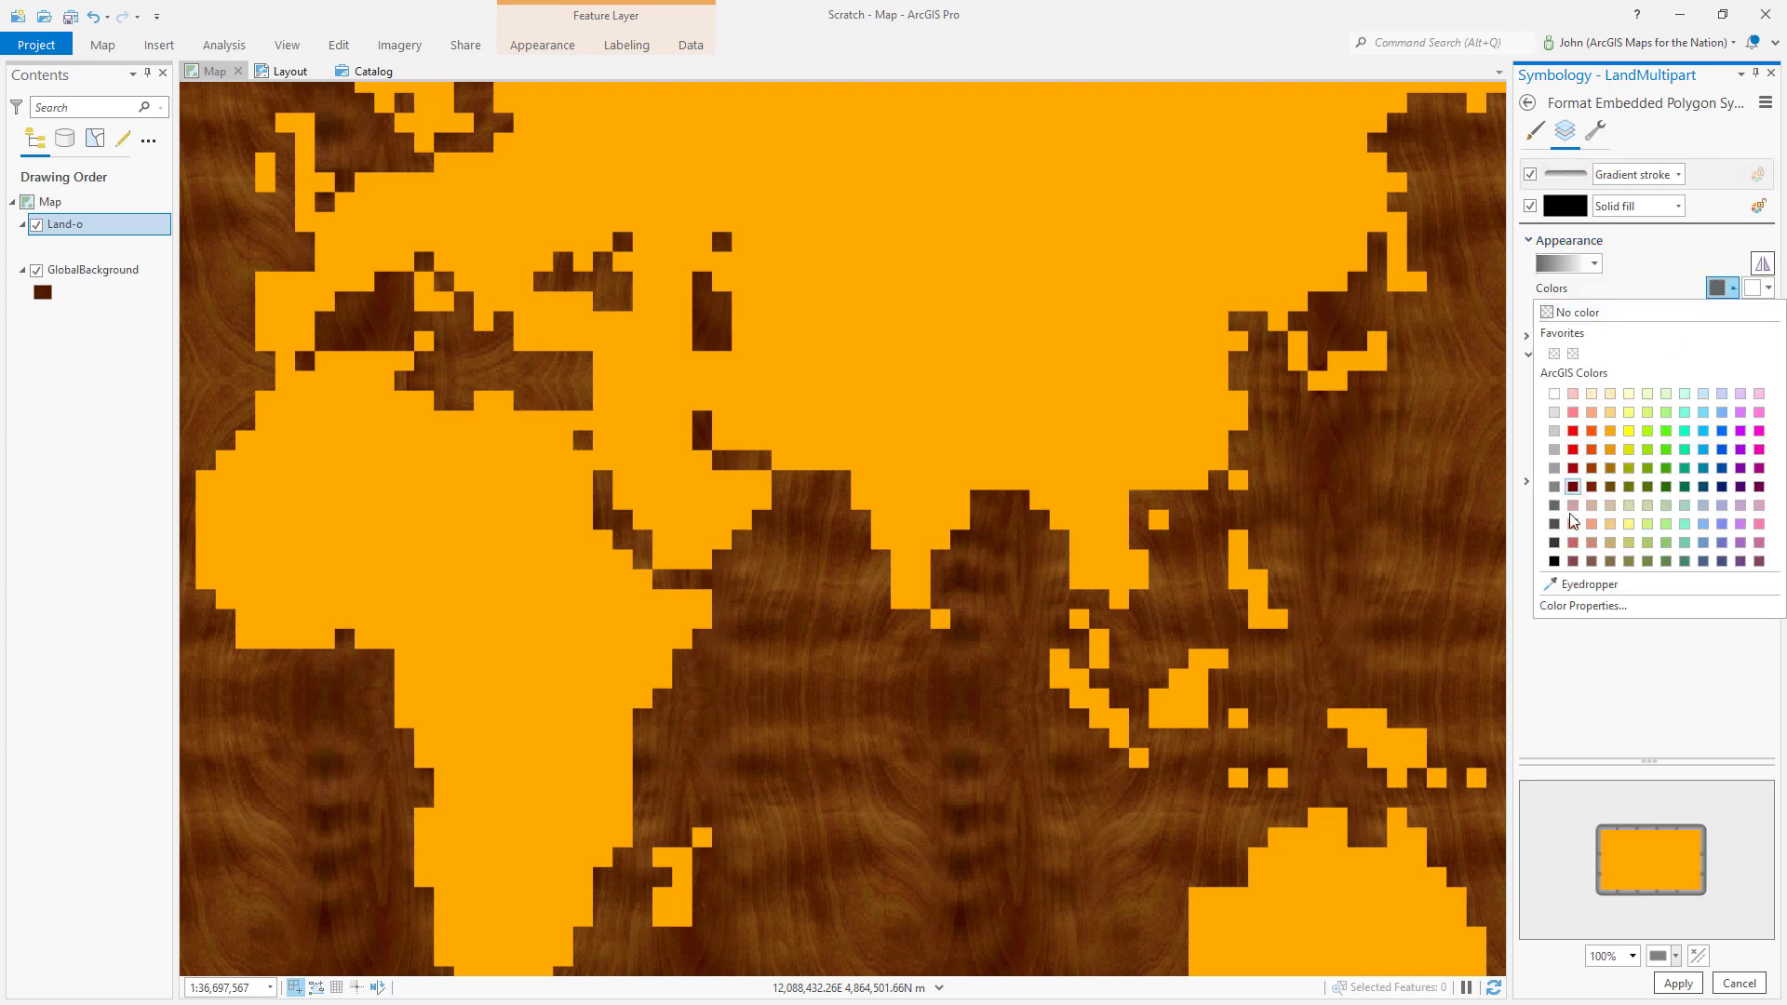
{"action": "left_click", "coordinate": [1554, 559]}
{"action": "left_click", "coordinate": [1717, 288]}
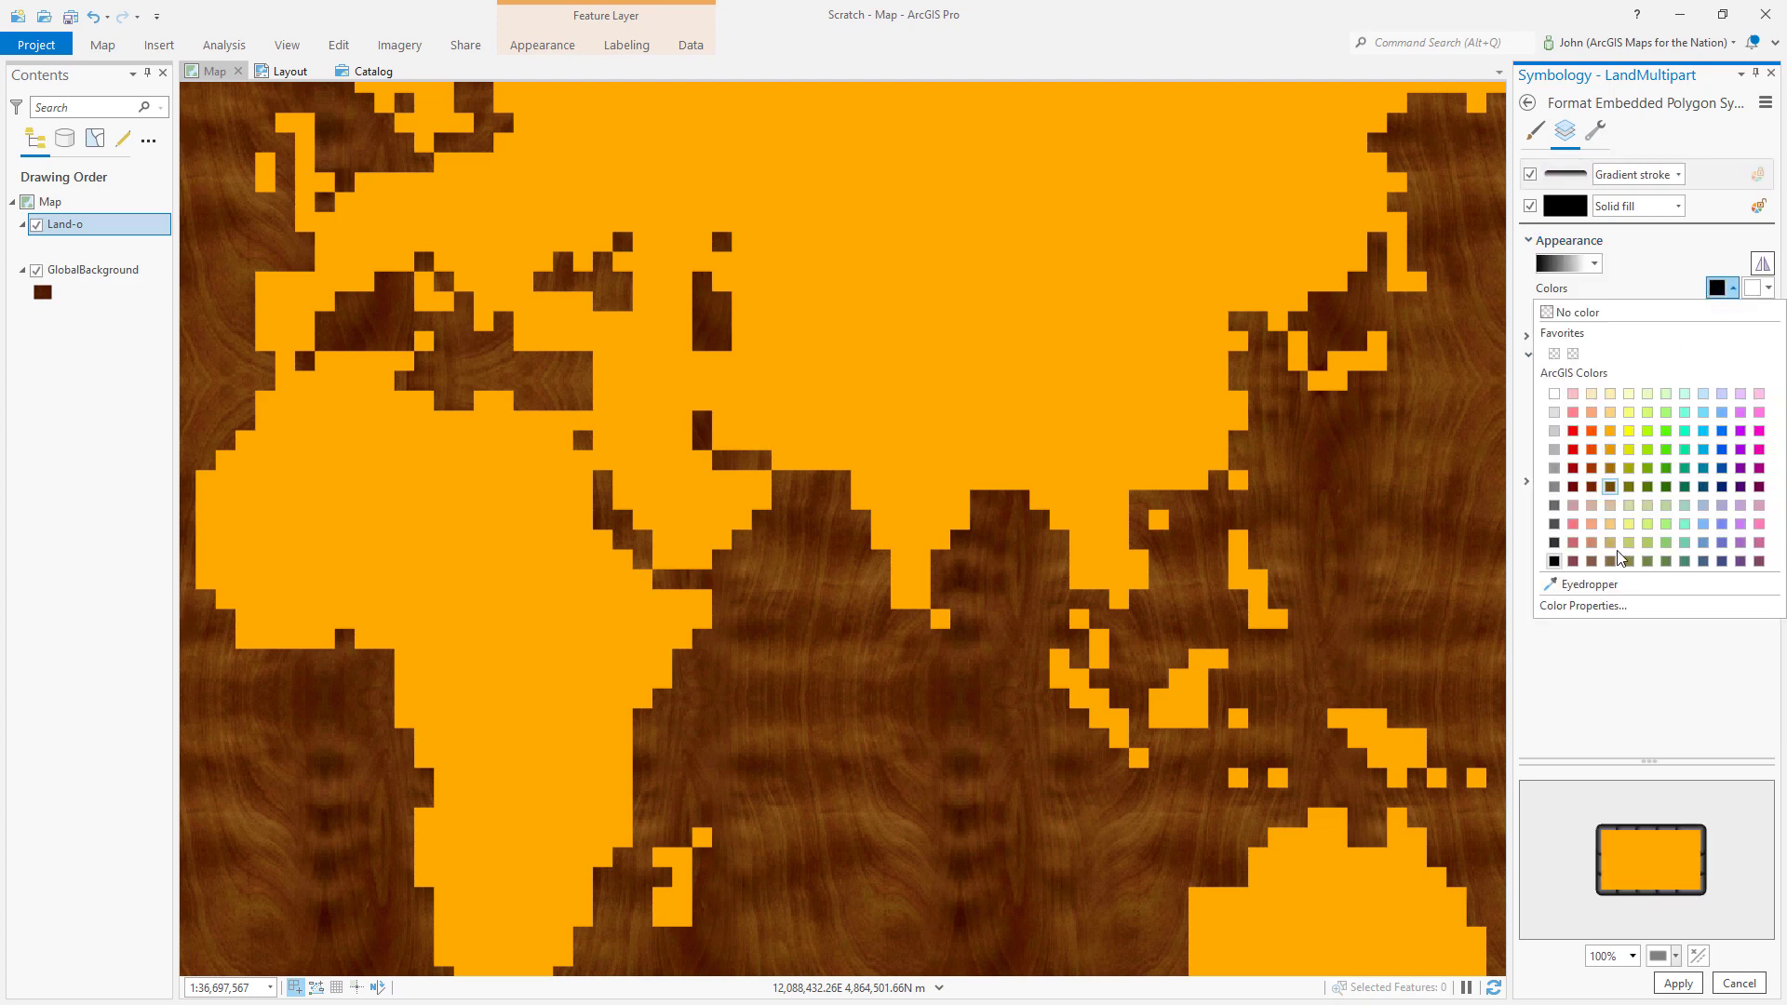
{"action": "left_click", "coordinate": [1587, 586]}
{"action": "left_click_drag", "start_coordinate": [953, 584], "coordinate": [928, 577]}
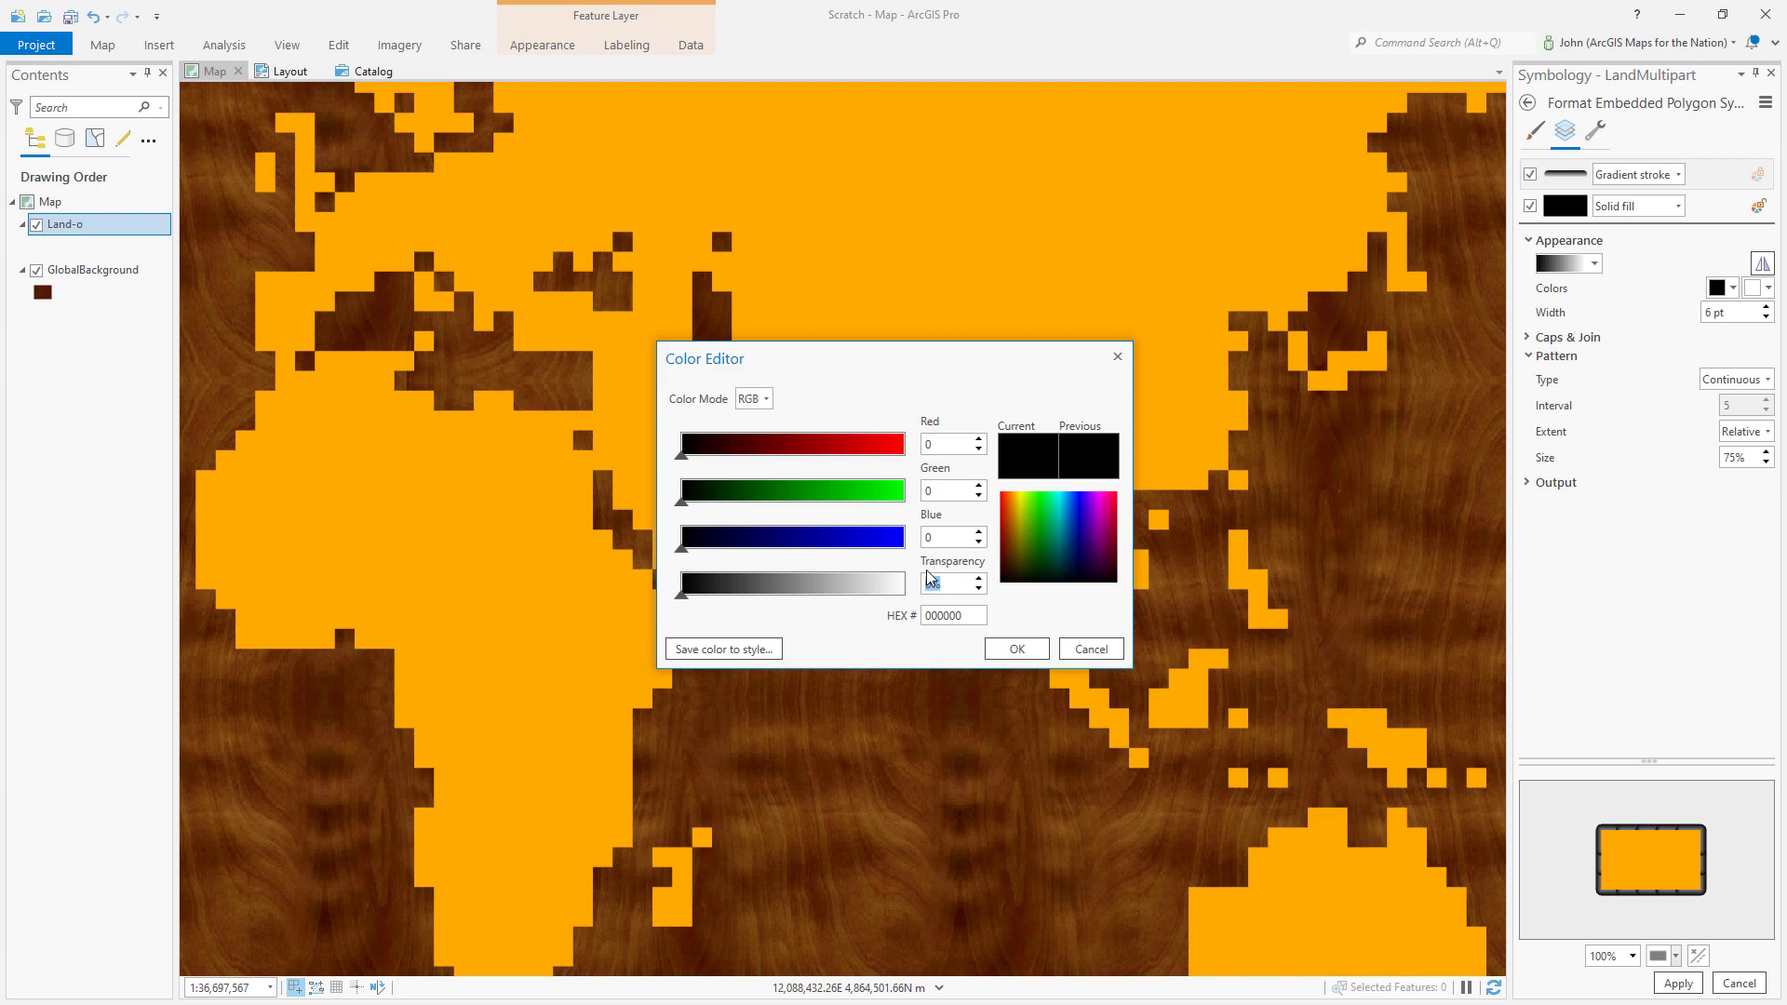
{"action": "type", "text": "100"}
{"action": "key", "text": "Tab"}
{"action": "left_click", "coordinate": [1018, 649]}
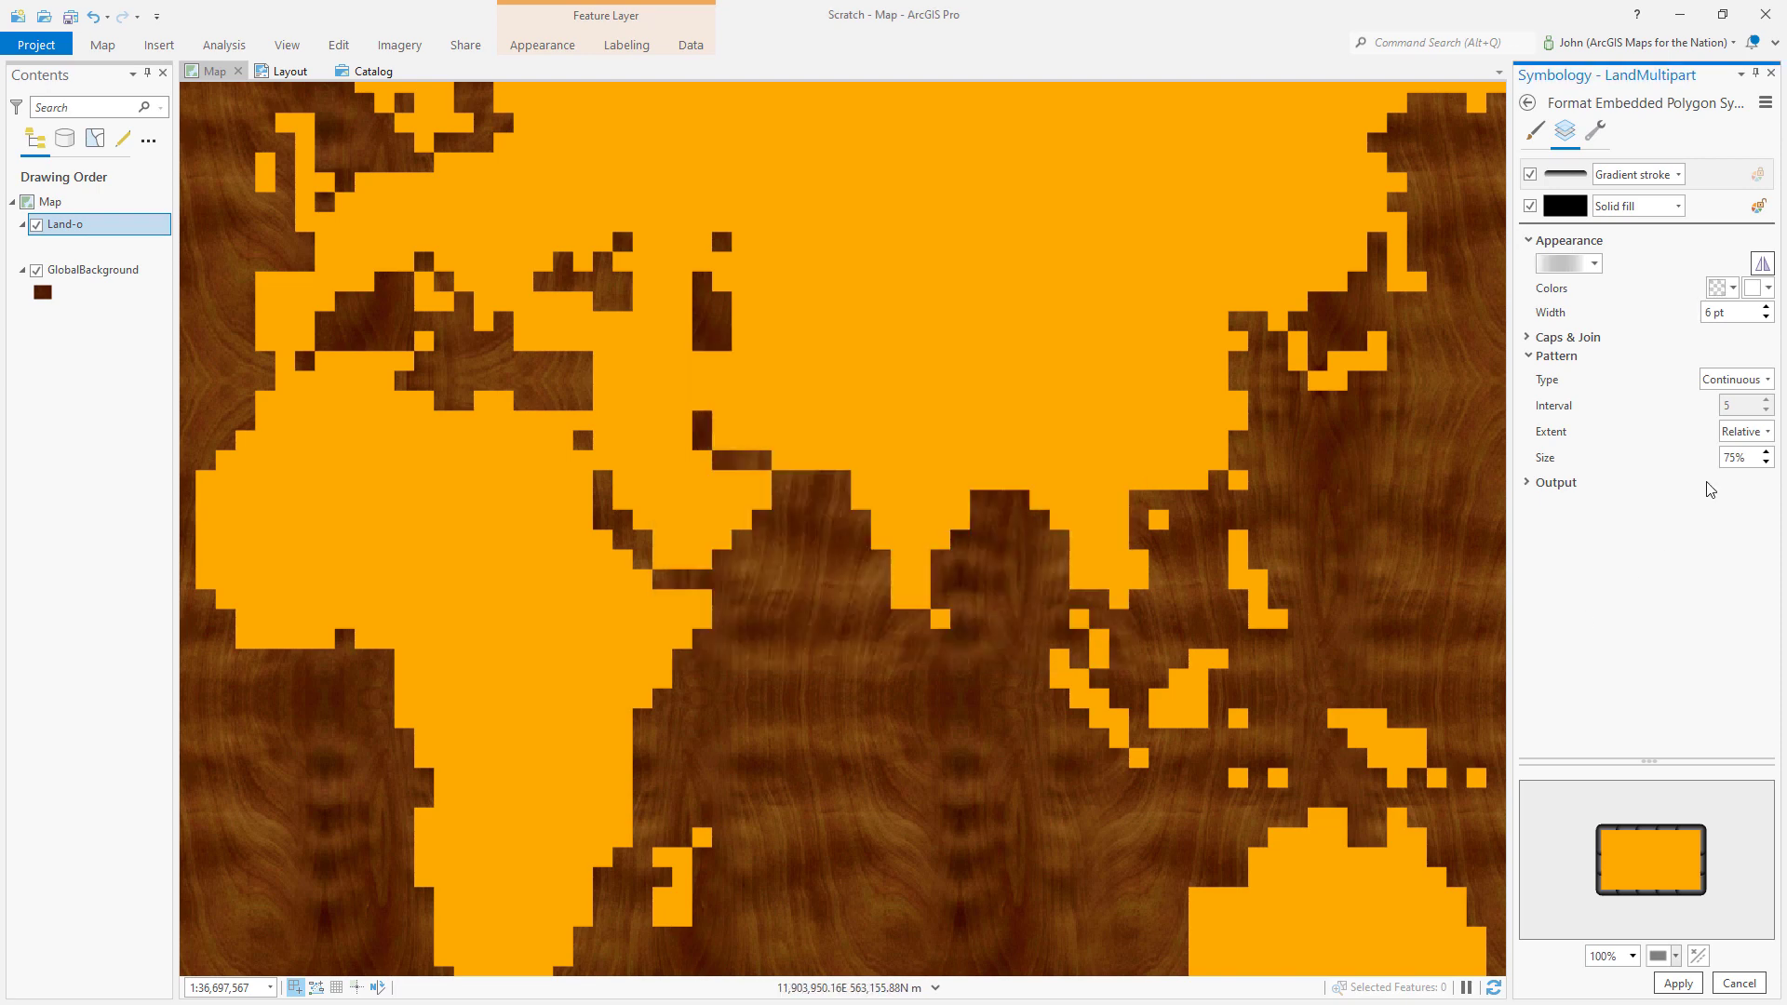
{"action": "left_click", "coordinate": [1748, 293]}
{"action": "left_click", "coordinate": [1555, 562]}
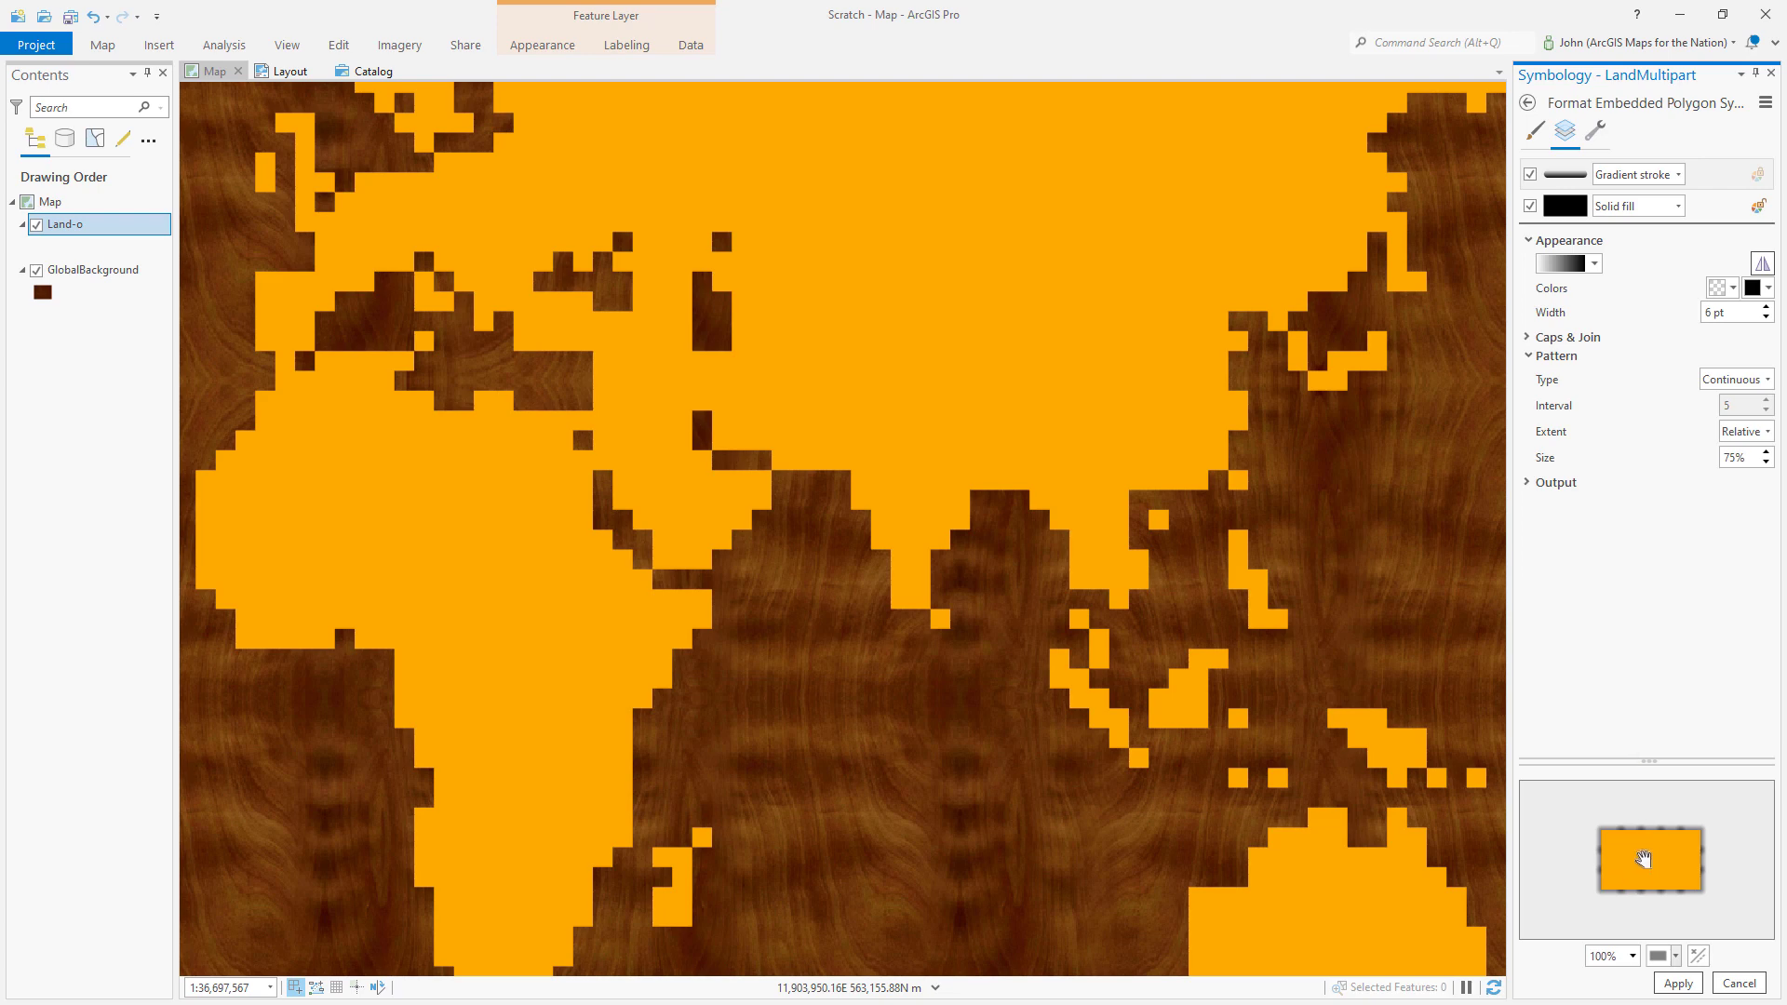
- Give the first orange marker layer a gradient shape fill
{"action": "left_click", "coordinate": [1527, 102]}
{"action": "left_click", "coordinate": [1708, 212]}
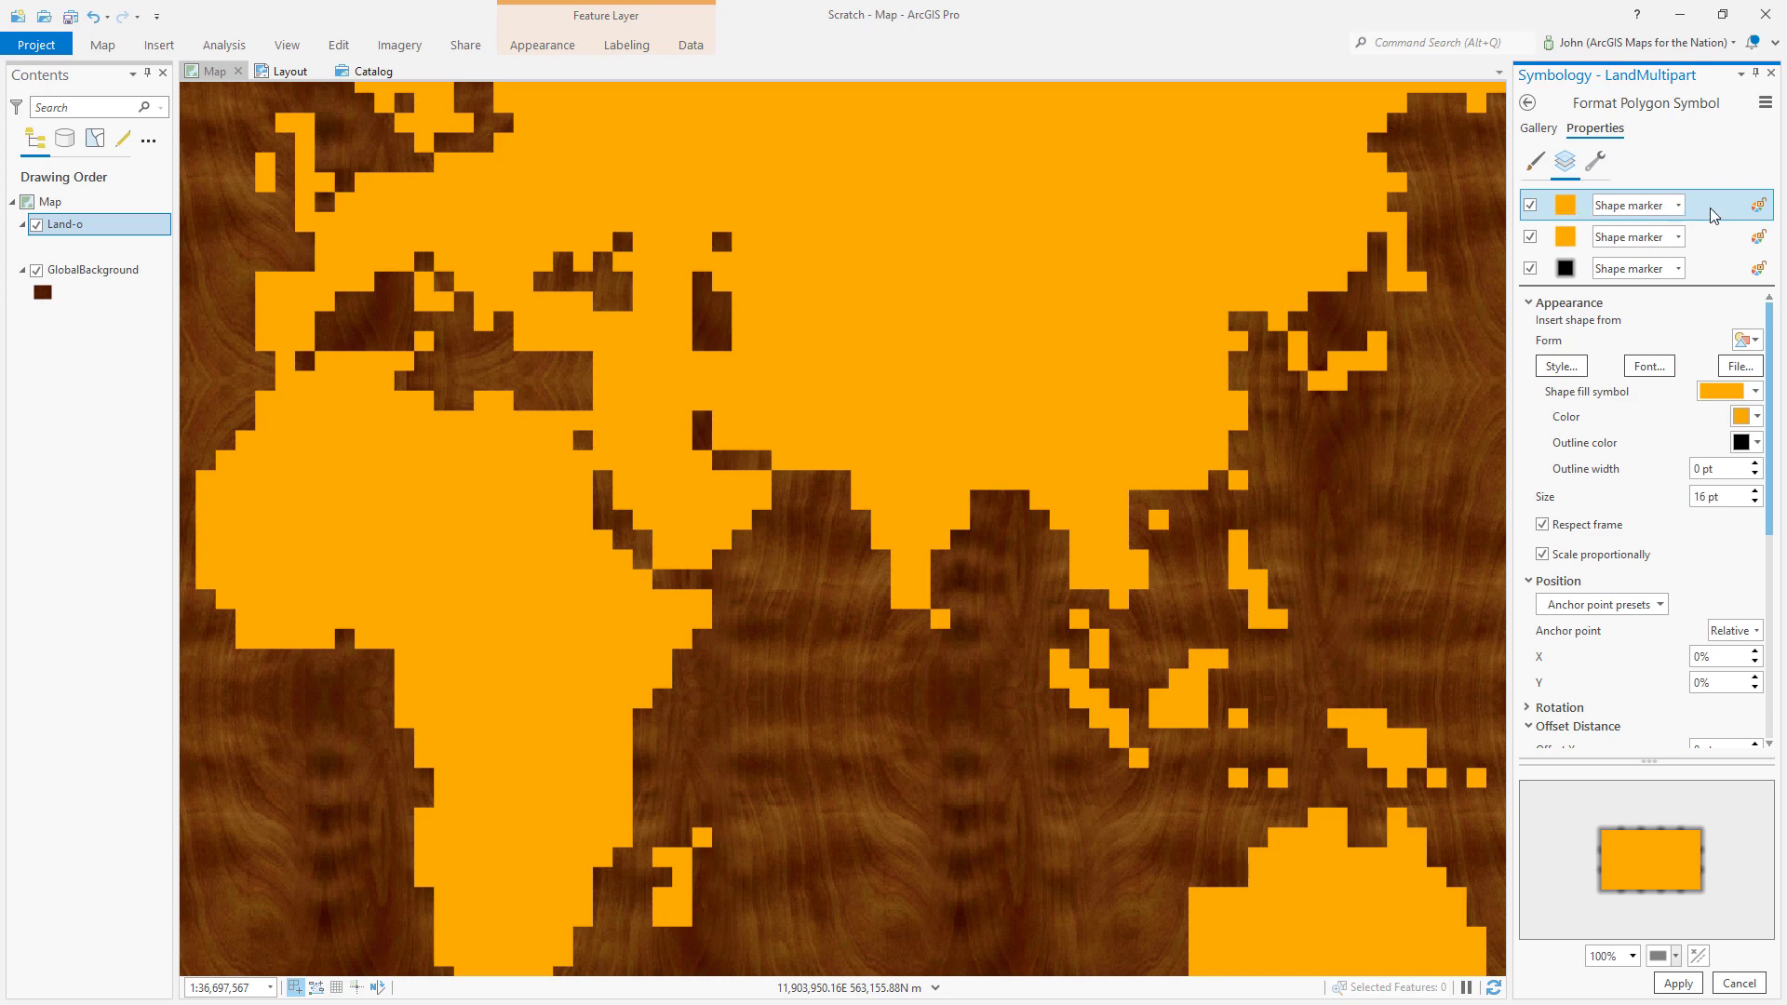
{"action": "left_click", "coordinate": [1736, 395]}
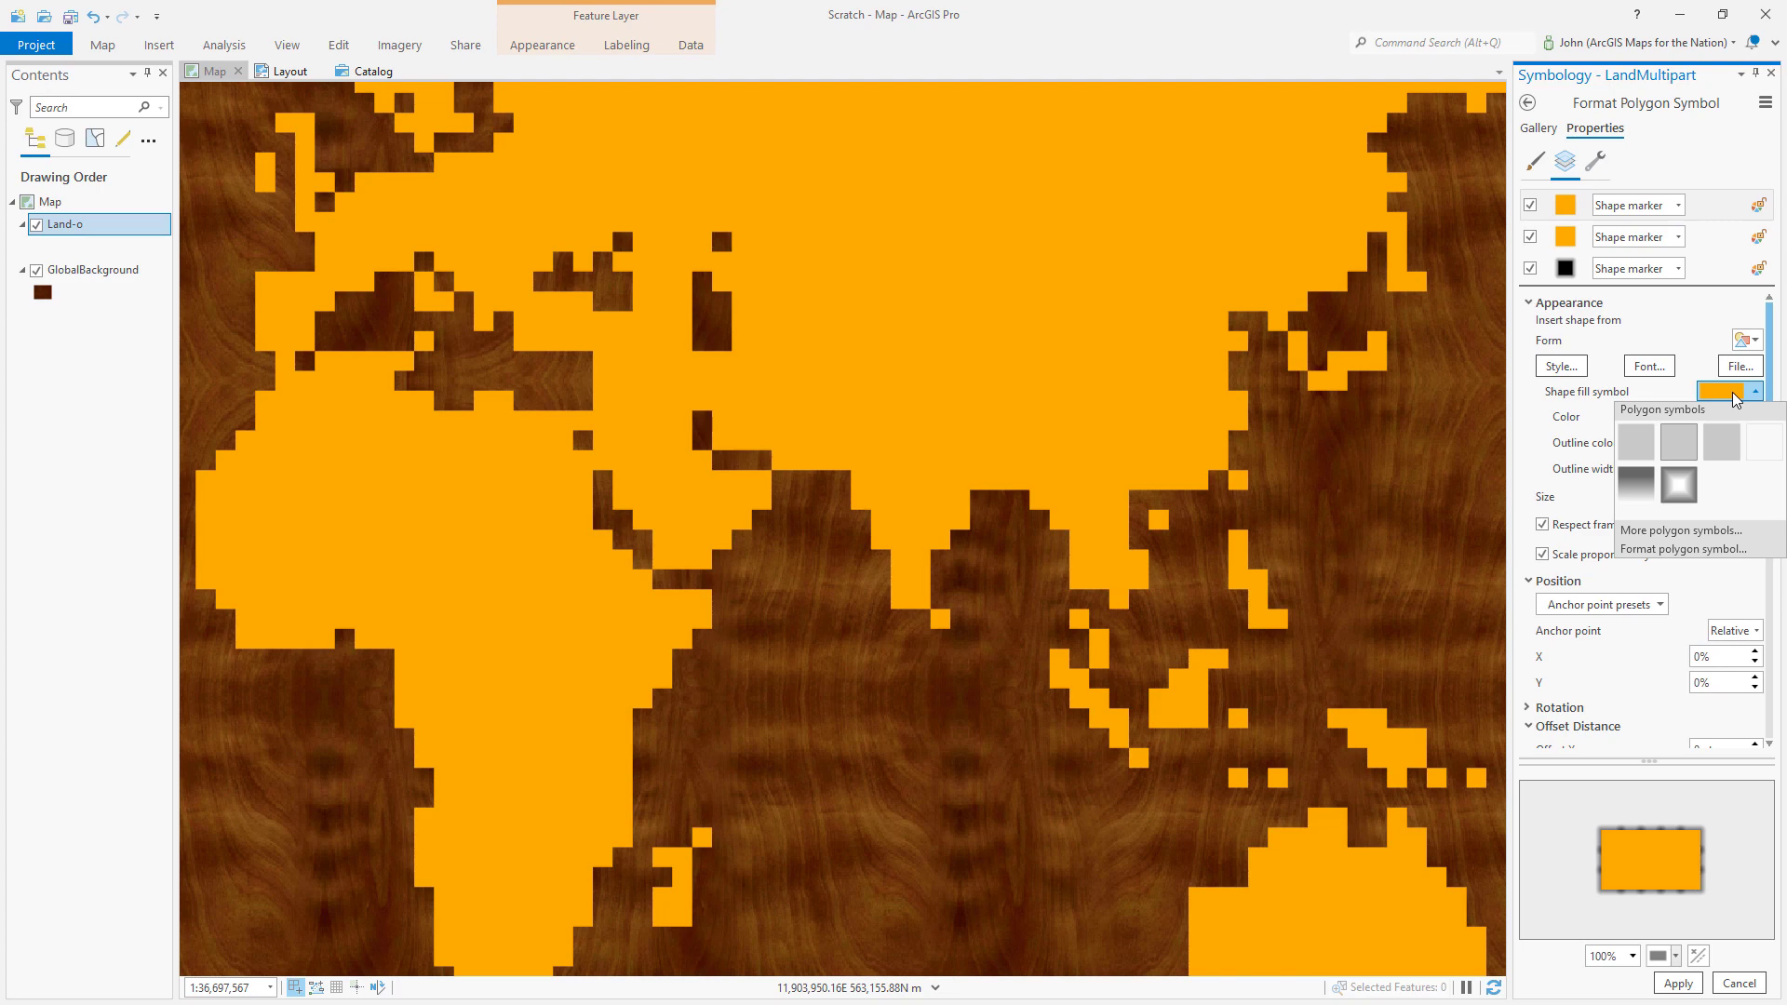
{"action": "left_click", "coordinate": [1644, 498]}
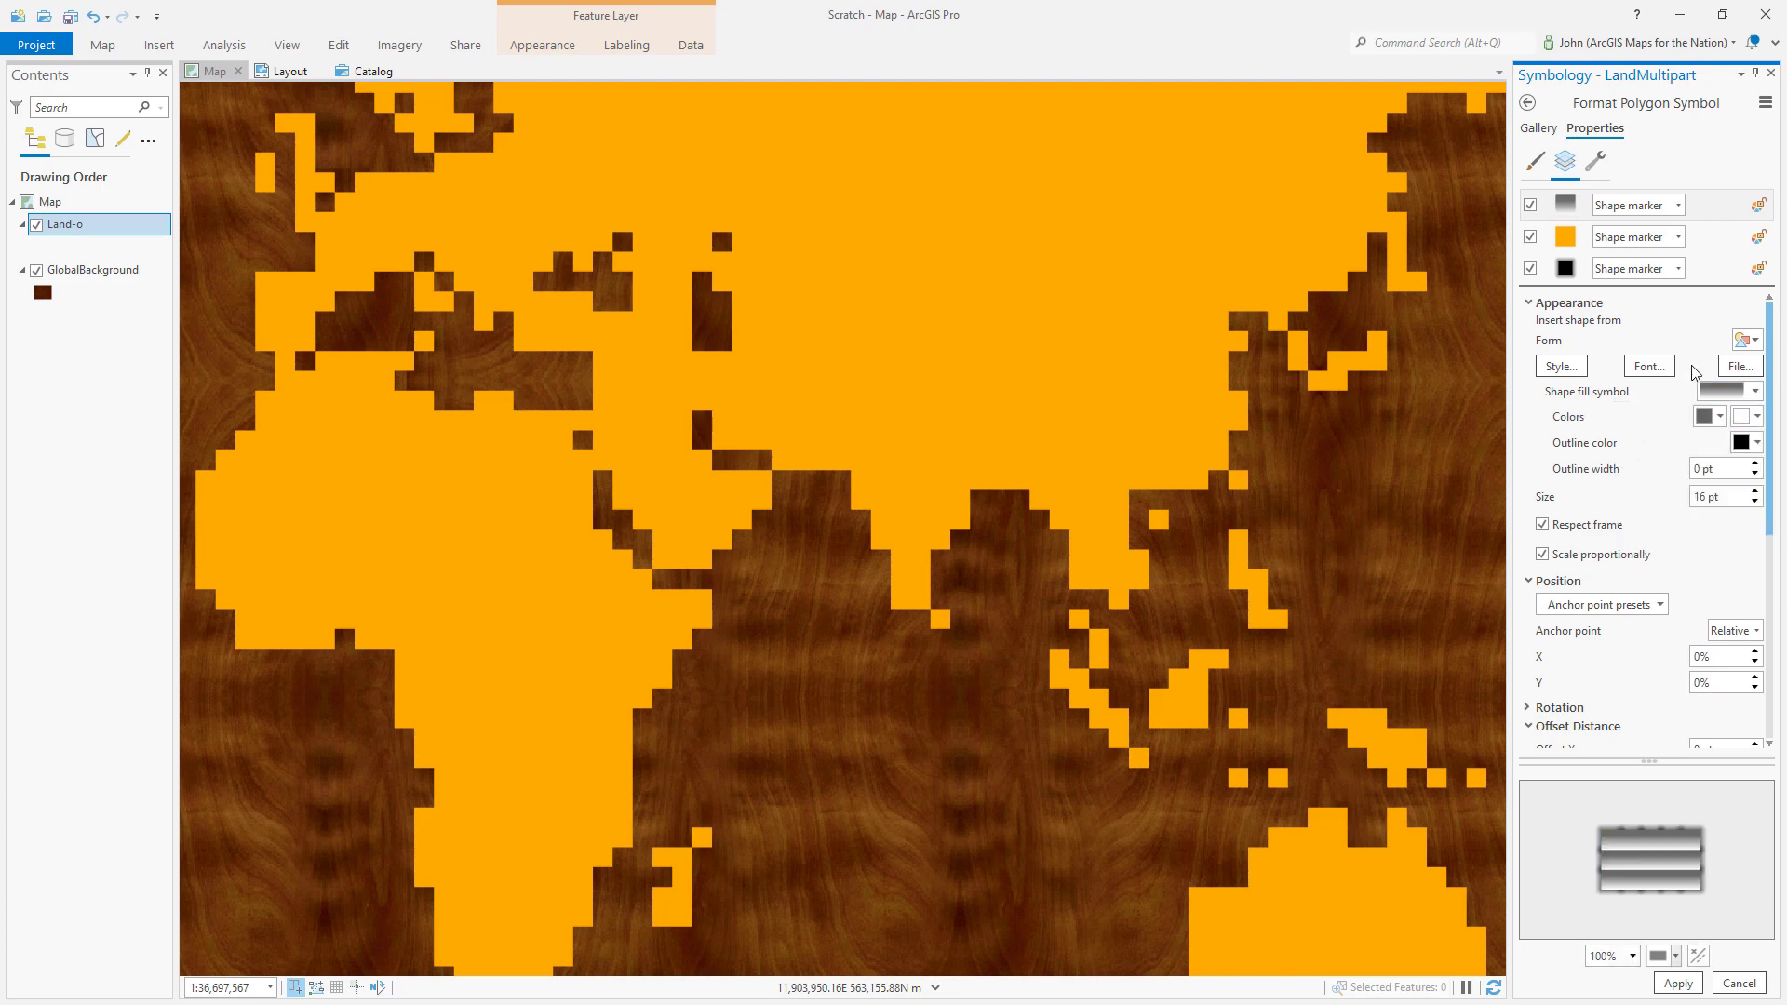
{"action": "left_click", "coordinate": [1732, 391]}
{"action": "left_click", "coordinate": [1672, 548]}
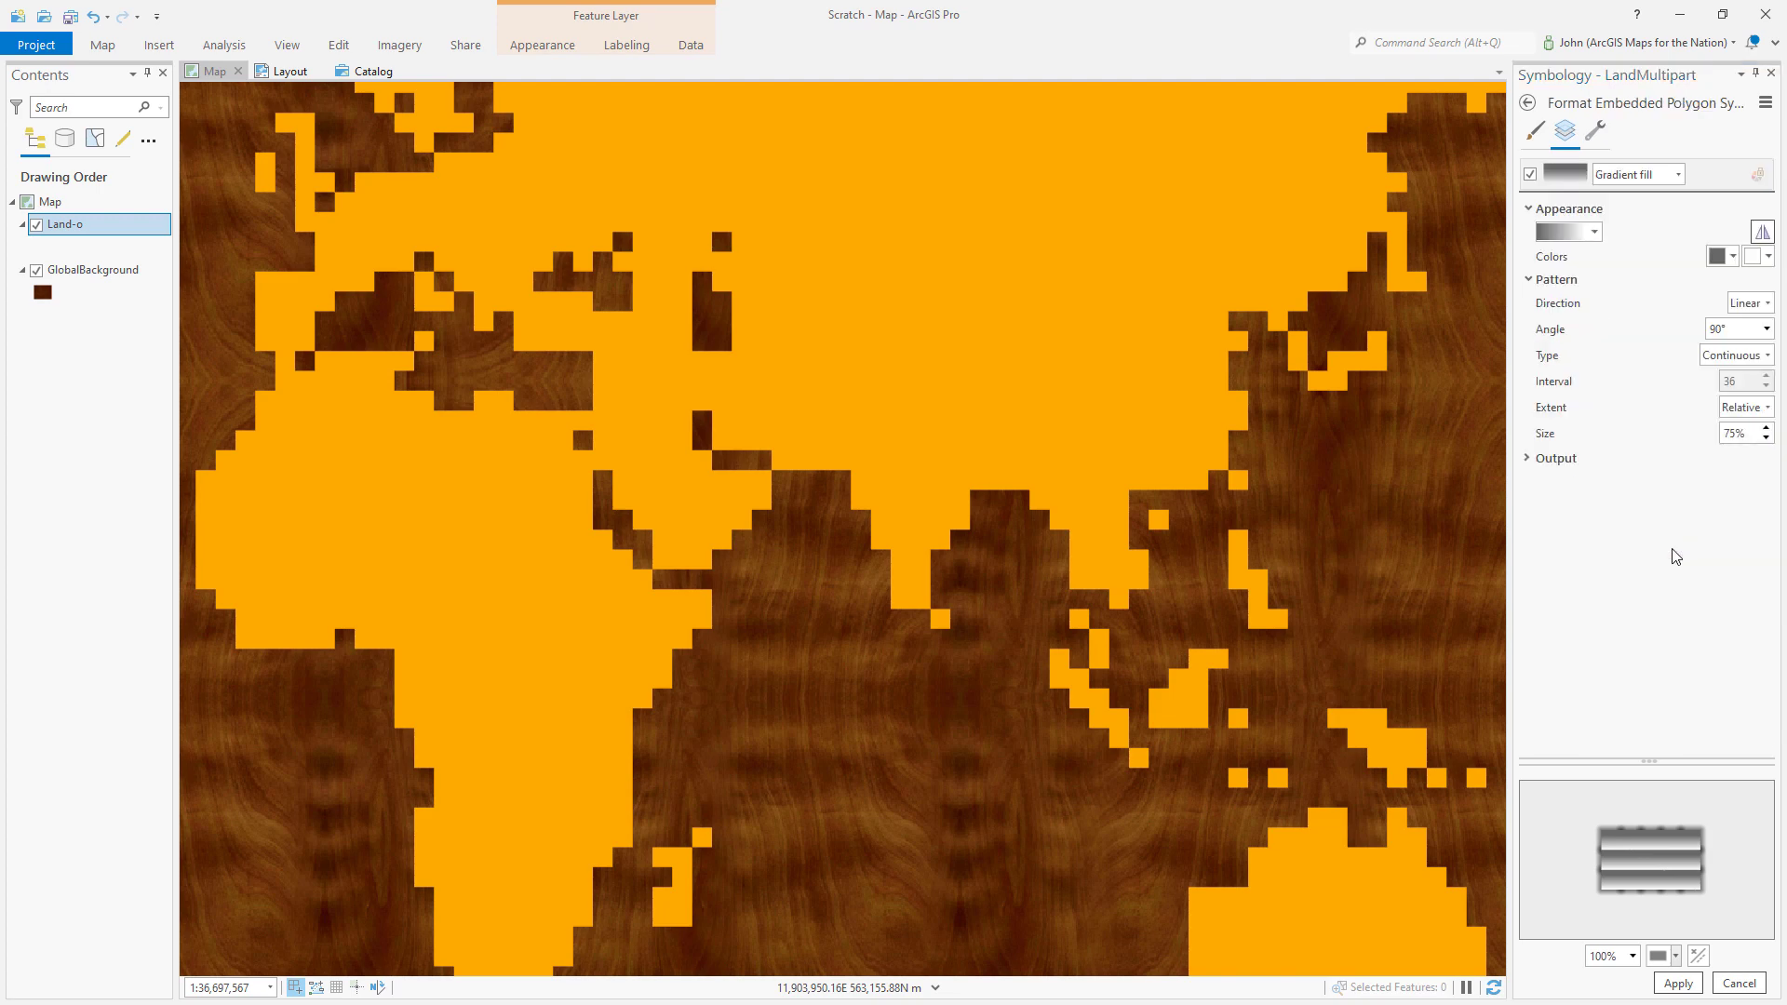
- Set the gradient's first colour to white at 60% transparency
{"action": "left_click", "coordinate": [1718, 257]}
{"action": "left_click", "coordinate": [1553, 369]}
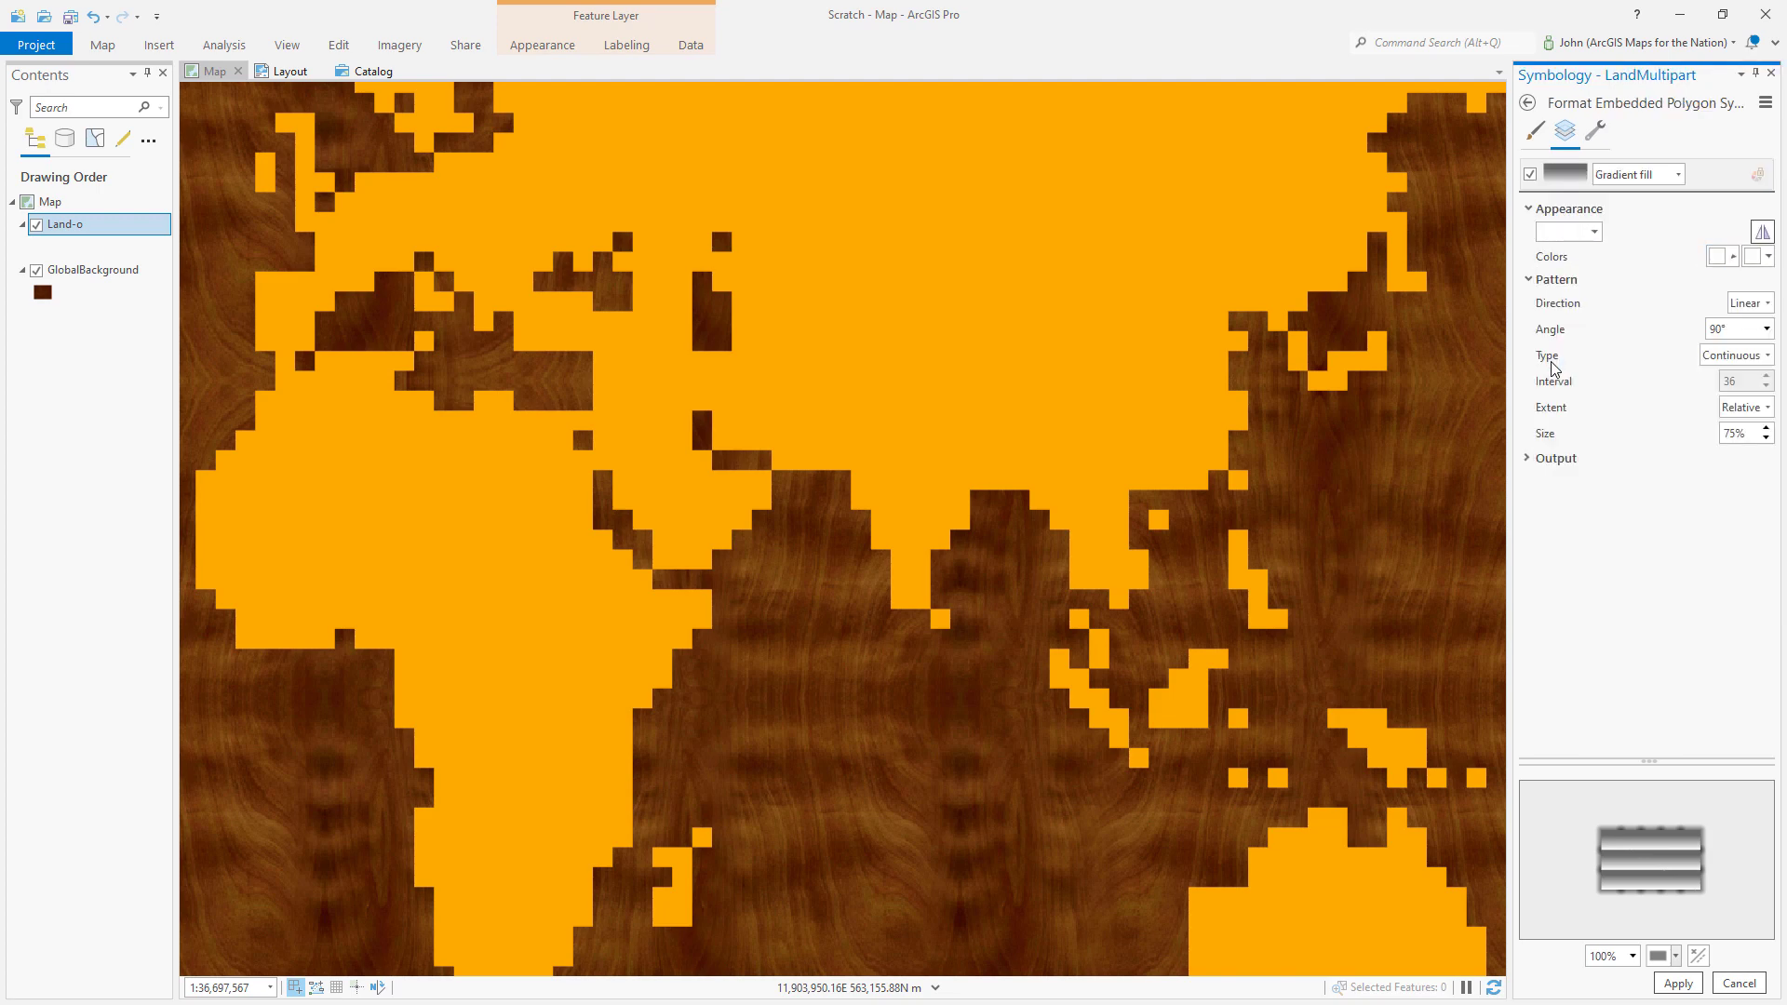
{"action": "left_click", "coordinate": [1718, 257]}
{"action": "left_click", "coordinate": [1613, 574]}
{"action": "double_click", "coordinate": [934, 585]}
{"action": "type", "text": "60"}
{"action": "key", "text": "Tab"}
{"action": "left_click", "coordinate": [994, 644]}
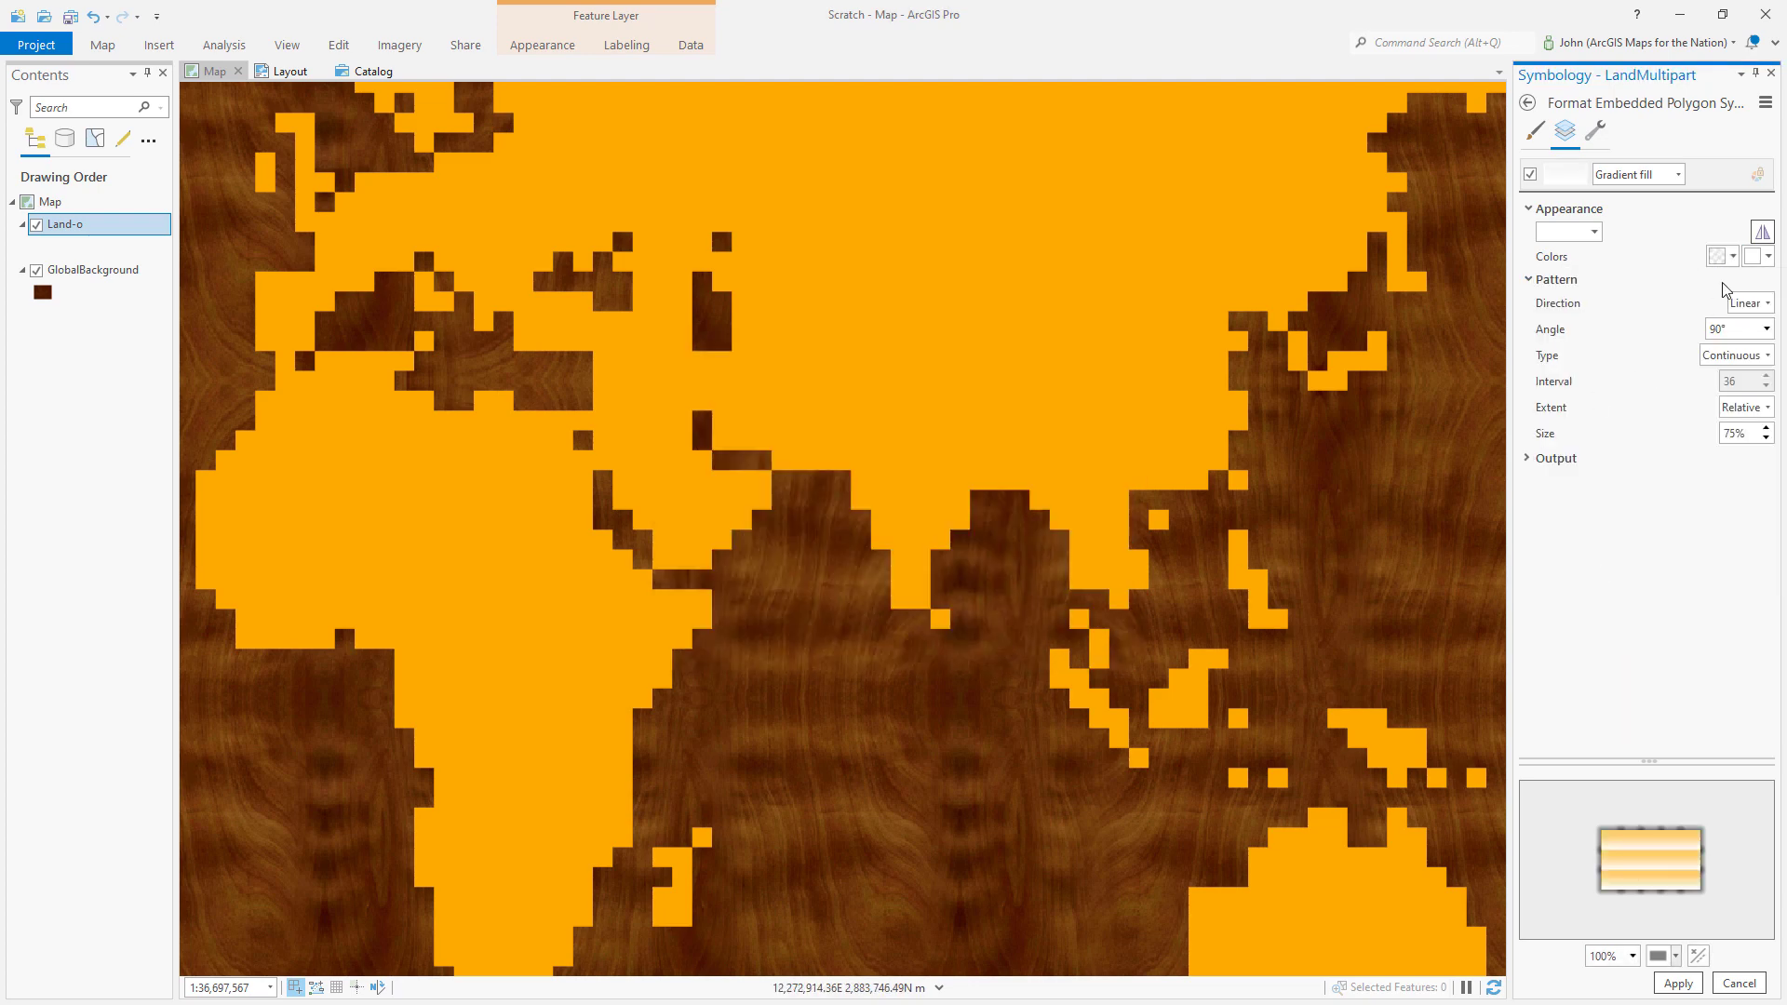
- Make the gradient's second colour 100% transparent
{"action": "left_click", "coordinate": [1764, 259]}
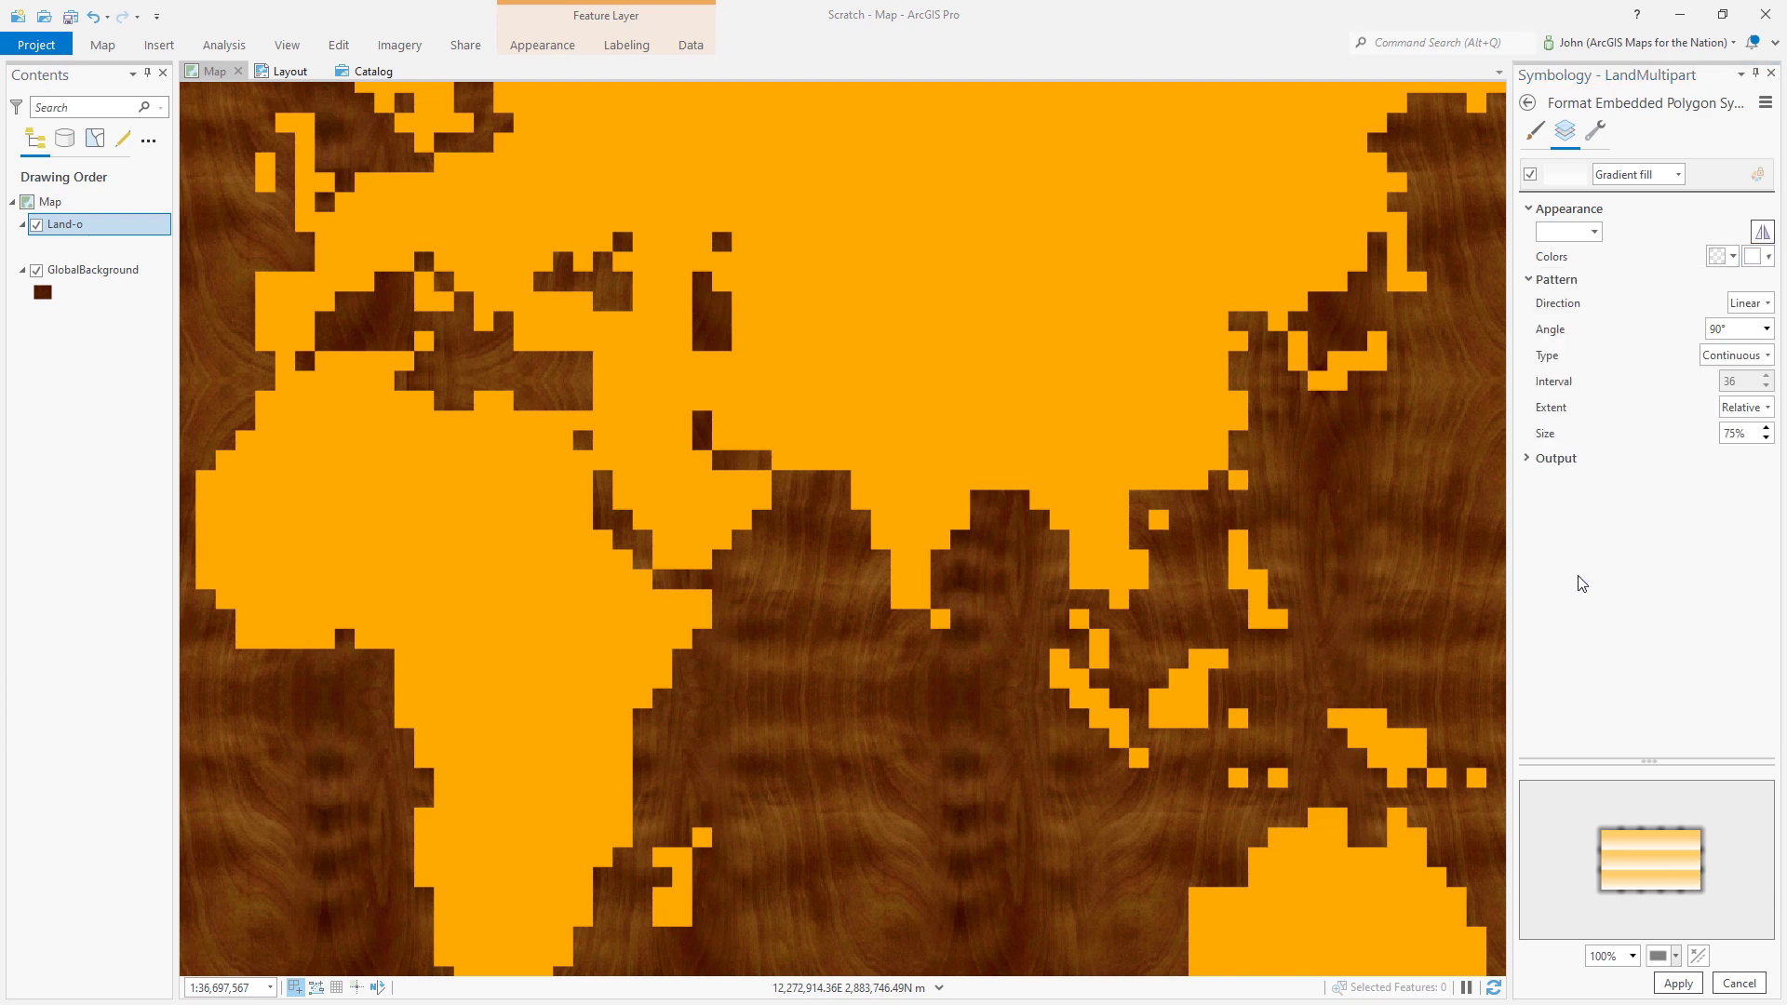
{"action": "left_click", "coordinate": [1582, 574]}
{"action": "double_click", "coordinate": [933, 585]}
{"action": "type", "text": "100"}
{"action": "key", "text": "Tab"}
{"action": "left_click", "coordinate": [1016, 649]}
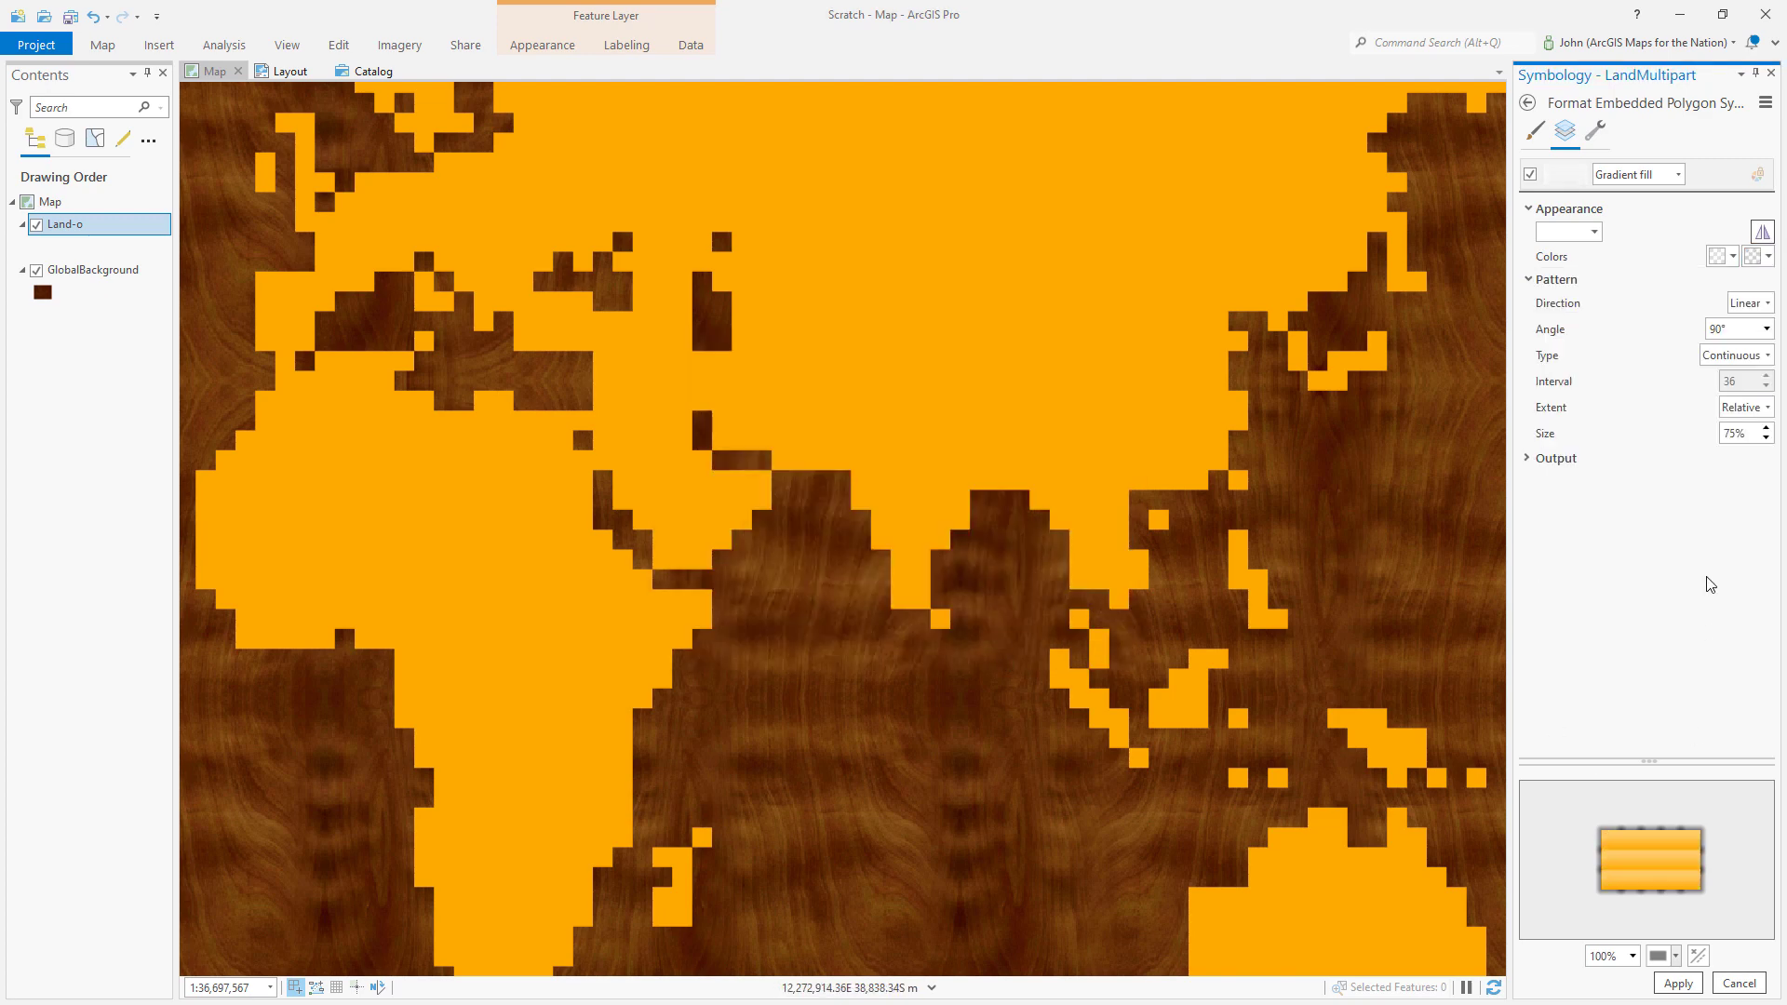
- Set the gradient size to 100% and apply it to the land bricks
{"action": "scroll", "coordinate": [1718, 331], "scroll_direction": "down", "scroll_amount": 1}
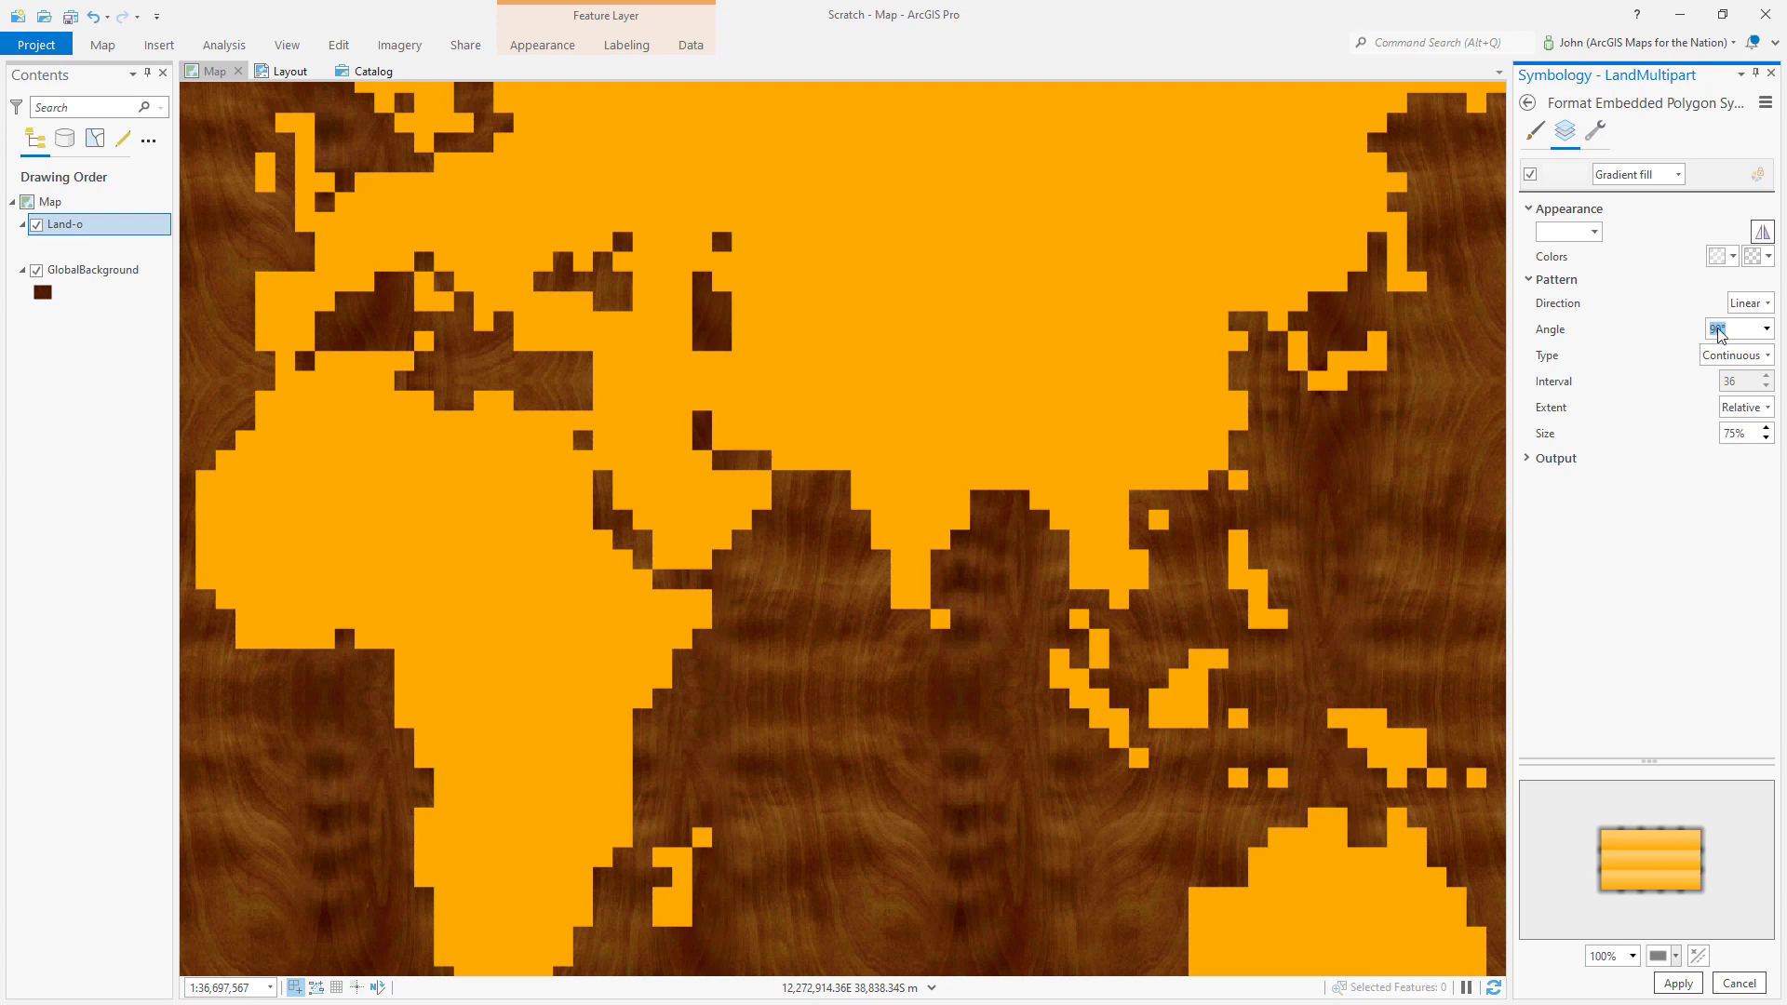
{"action": "double_click", "coordinate": [1730, 434]}
{"action": "type", "text": "100"}
{"action": "key", "text": "Tab"}
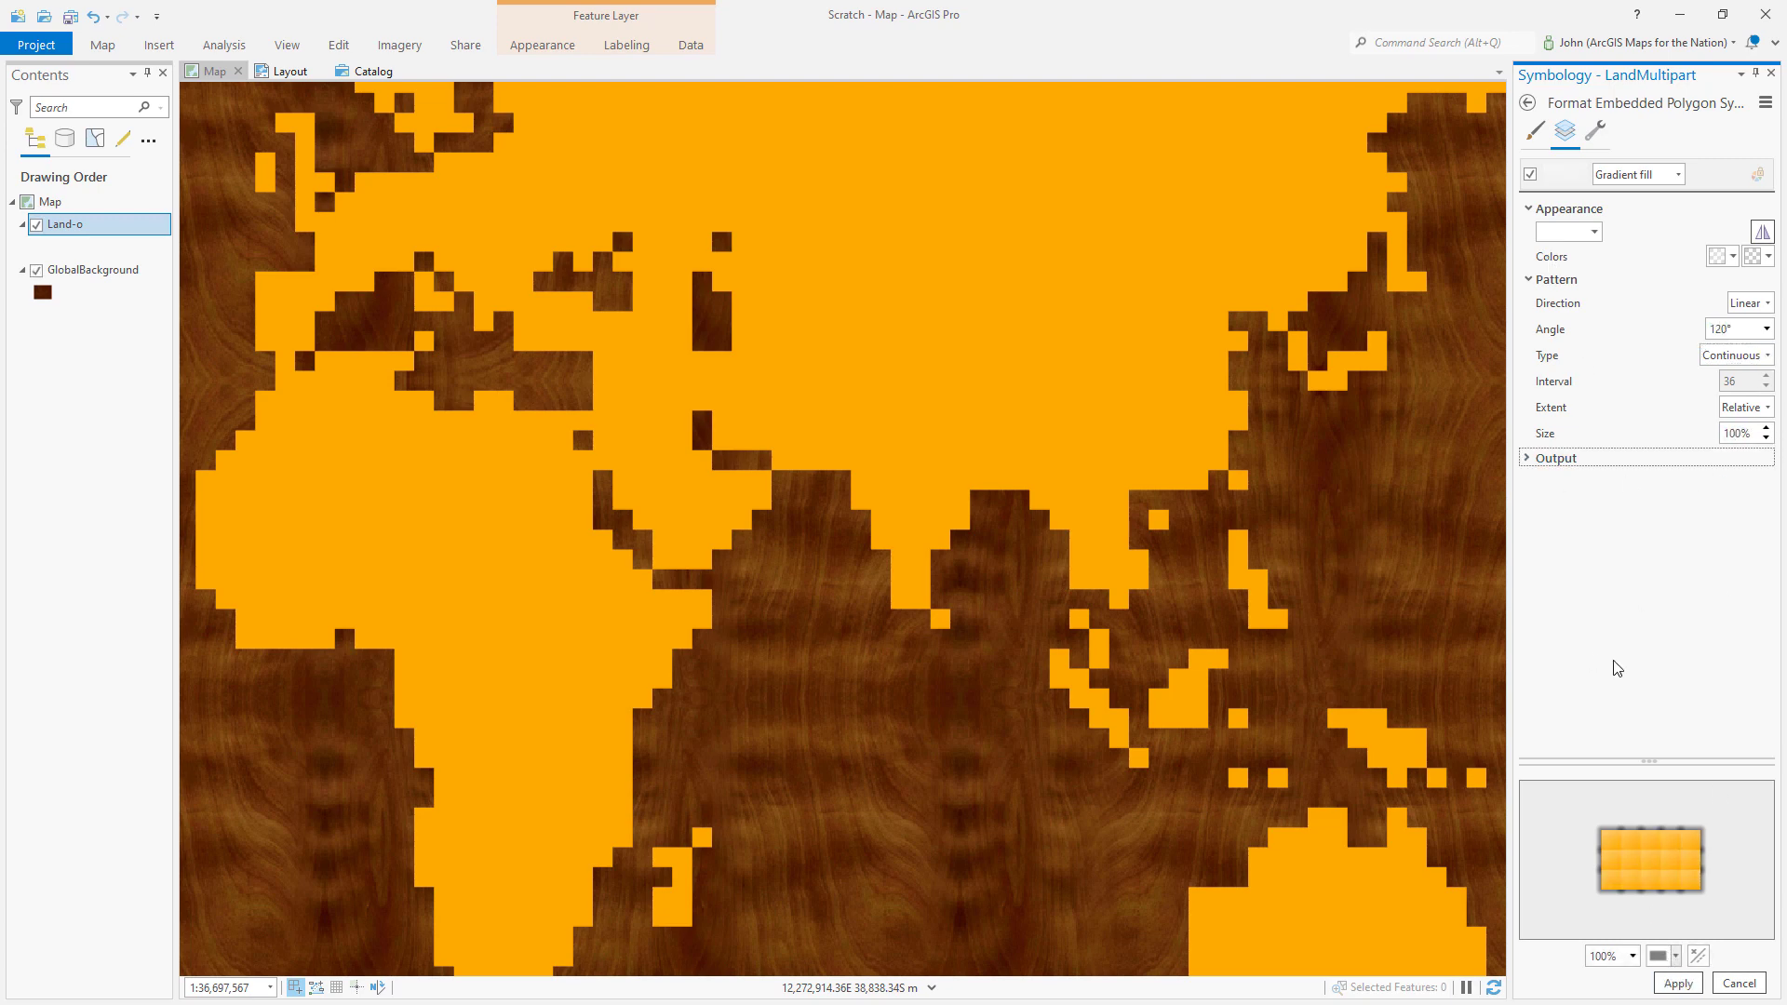
{"action": "left_click", "coordinate": [1676, 984]}
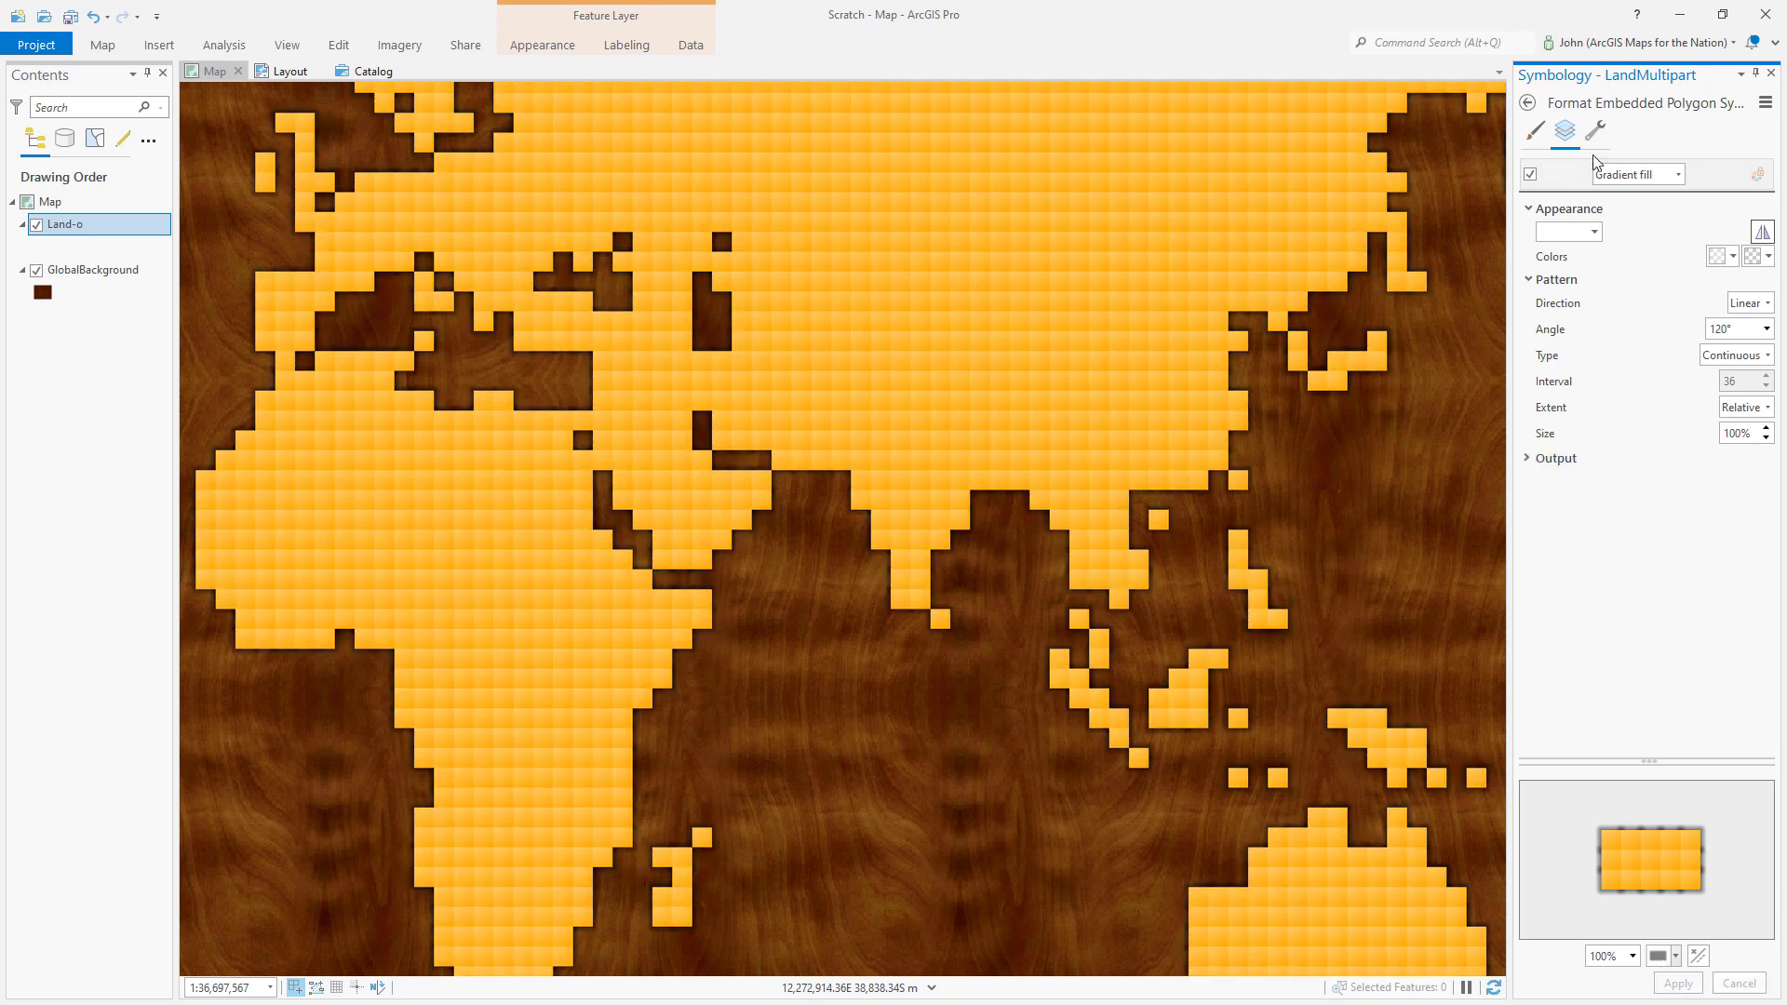
- Duplicate the black, orange and blank marker layers and reorder the six-layer stack
{"action": "left_click", "coordinate": [1528, 104]}
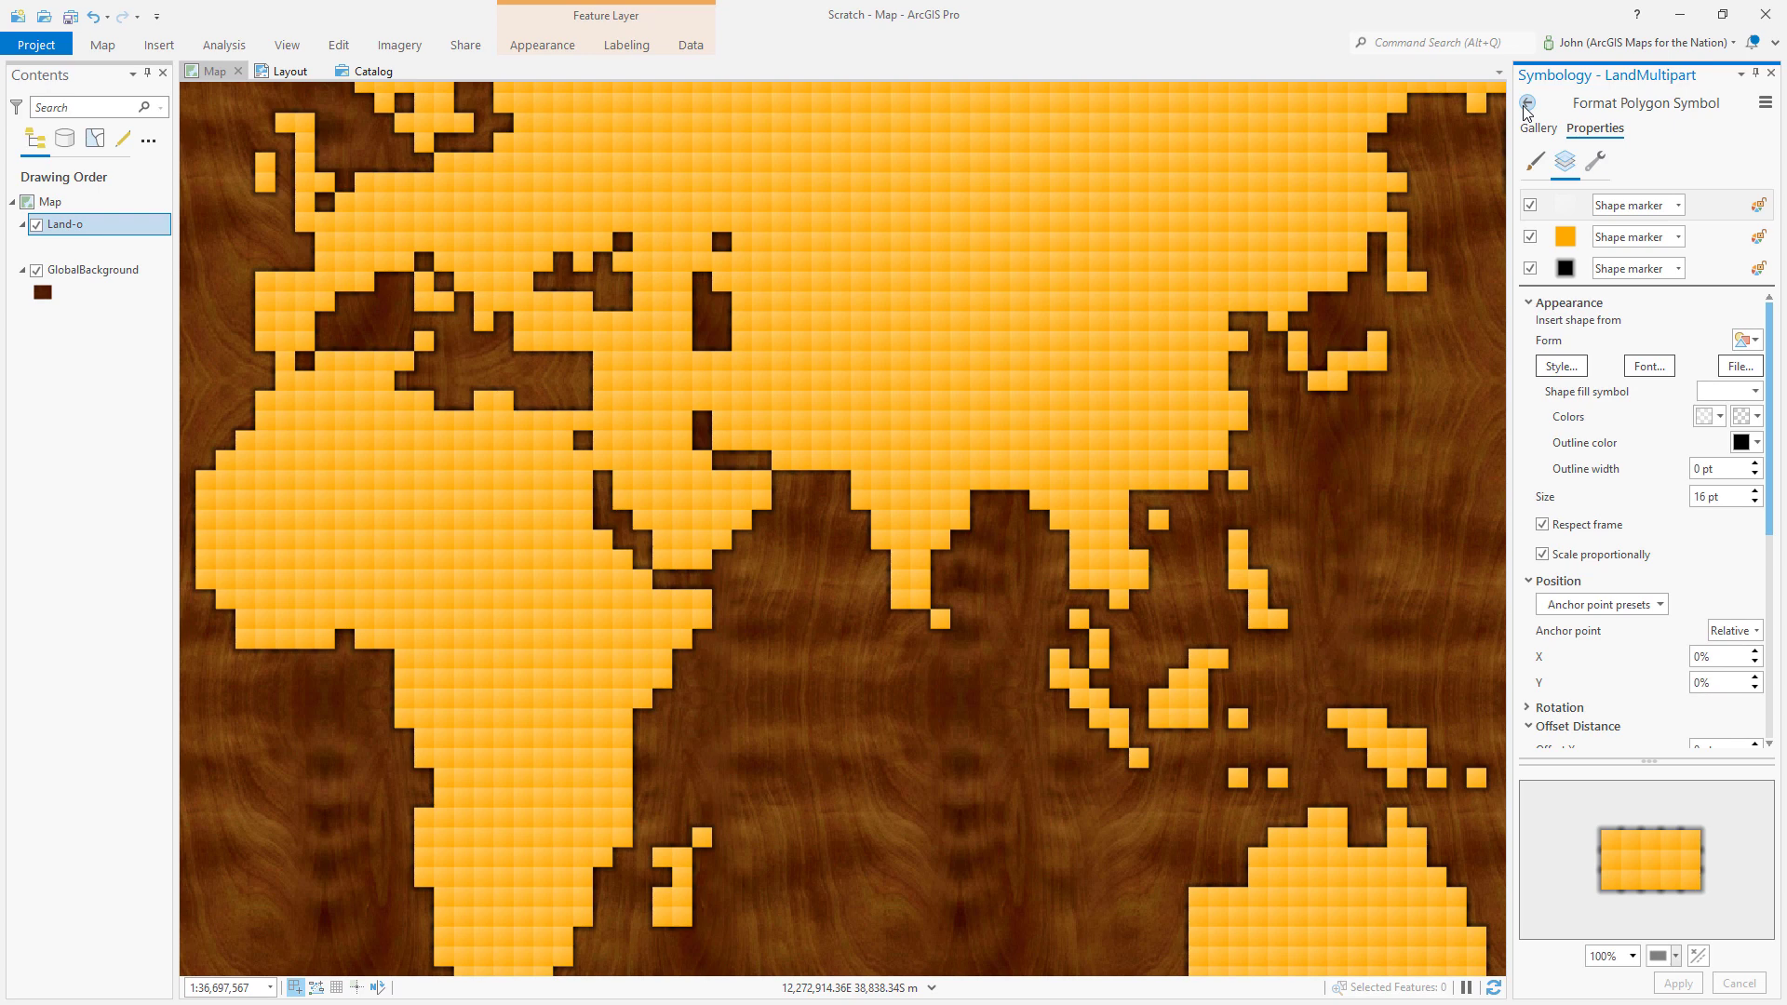
{"action": "left_click", "coordinate": [1595, 163]}
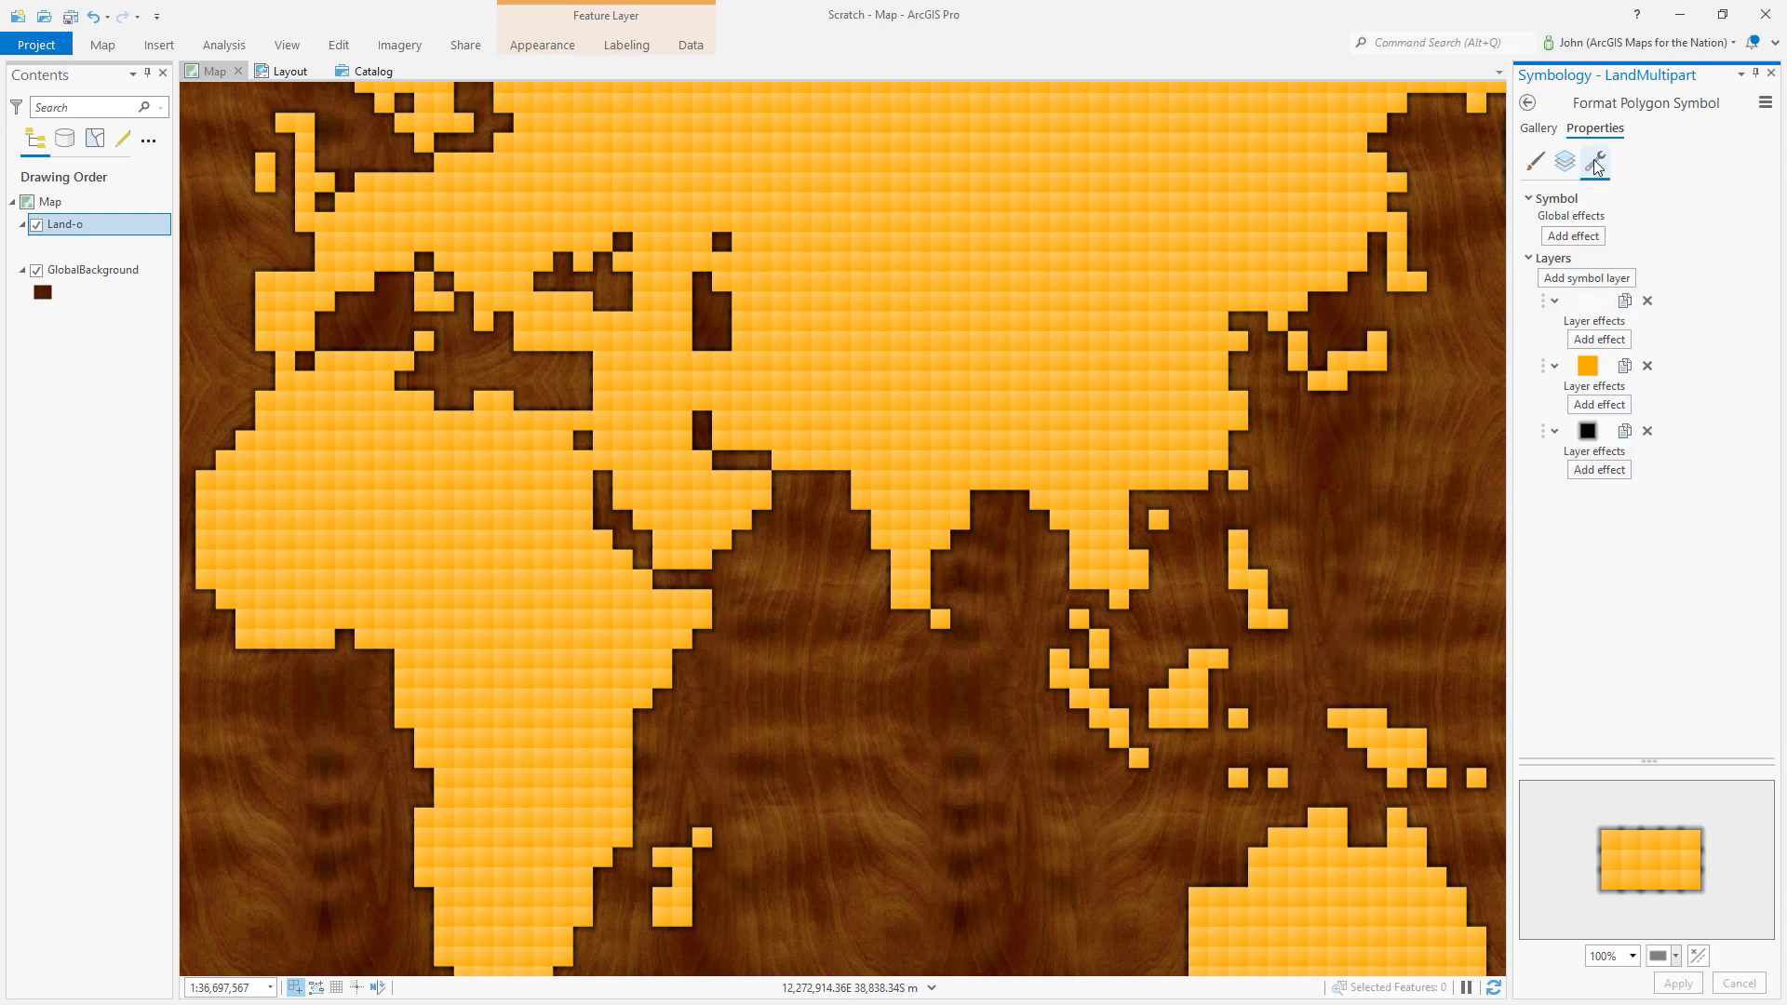
{"action": "left_click", "coordinate": [1625, 431]}
{"action": "left_click", "coordinate": [1624, 366]}
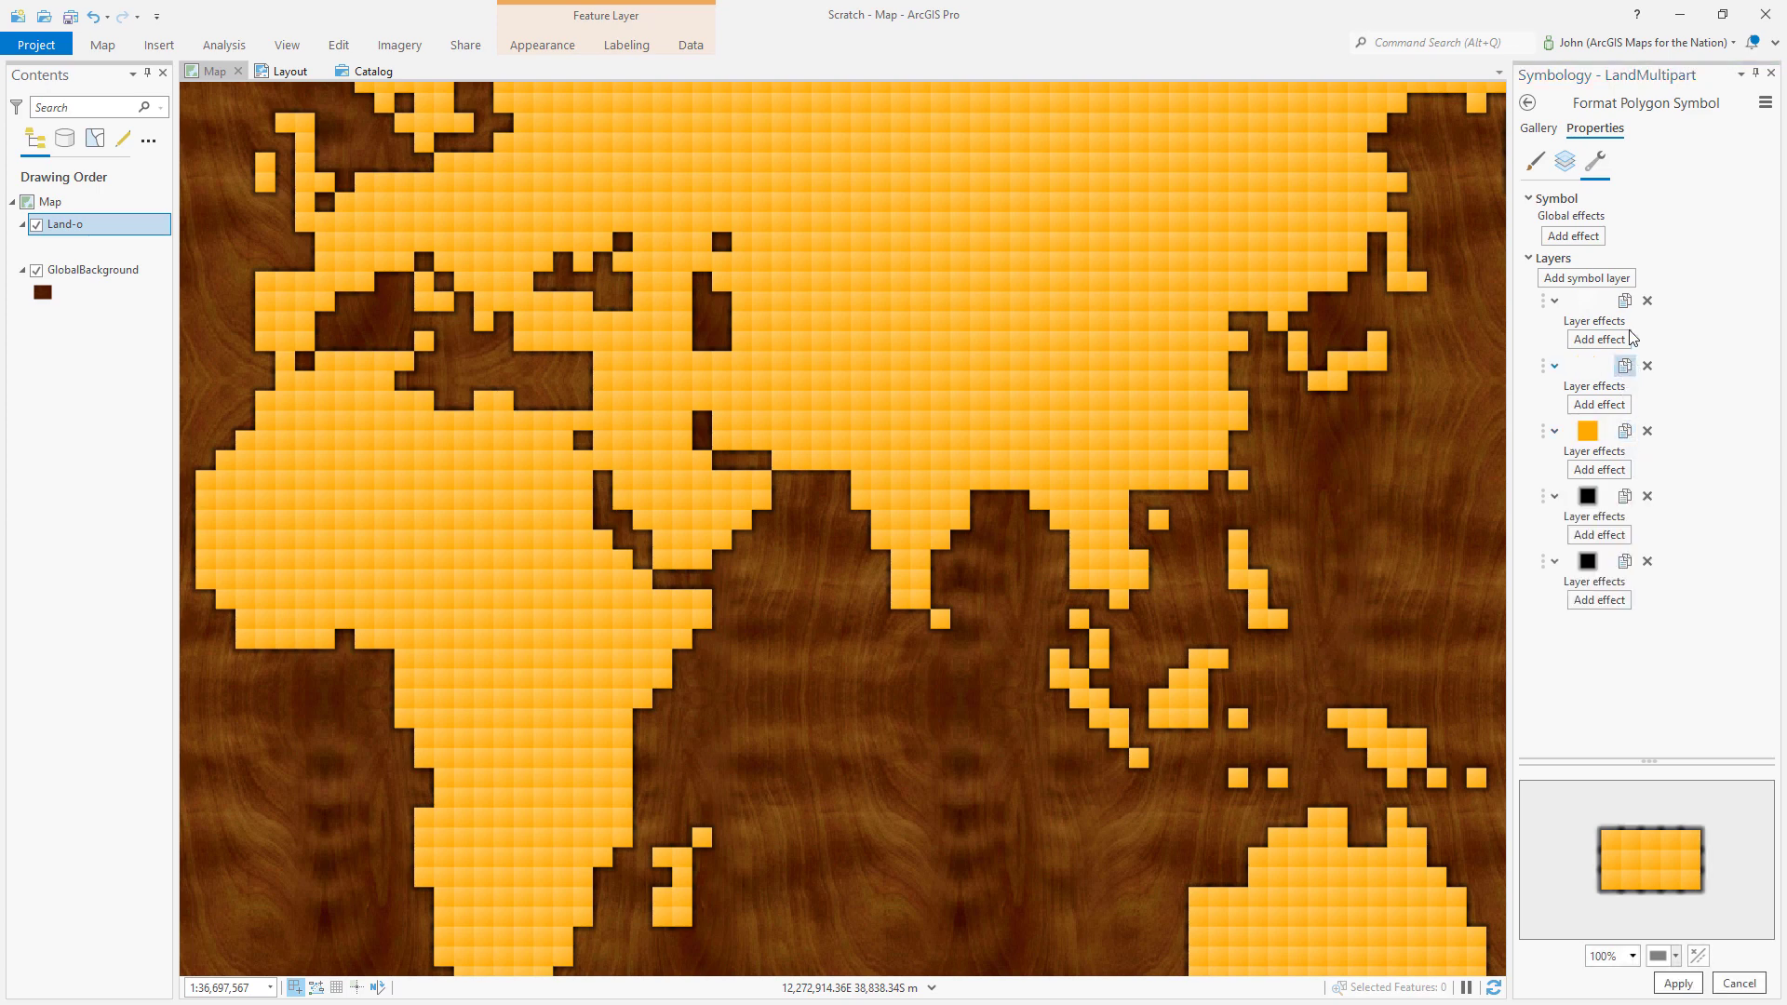
{"action": "left_click", "coordinate": [1625, 302]}
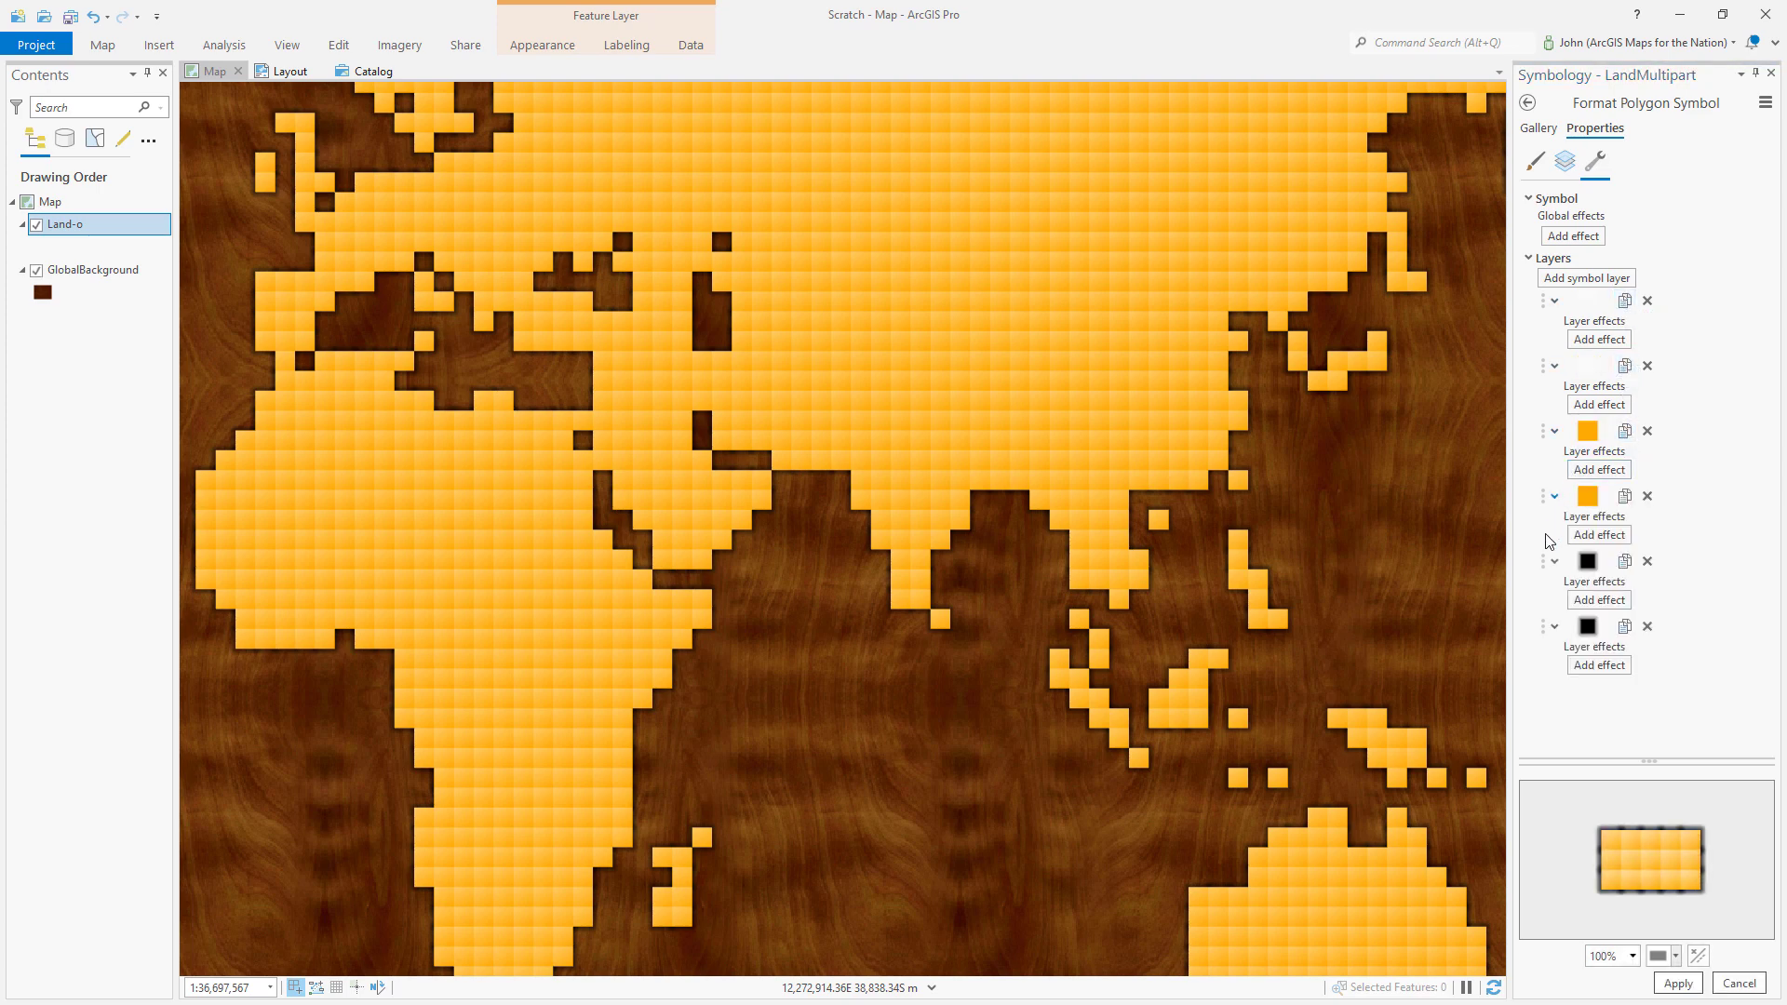
{"action": "left_click_drag", "start_coordinate": [1544, 561], "coordinate": [1538, 510]}
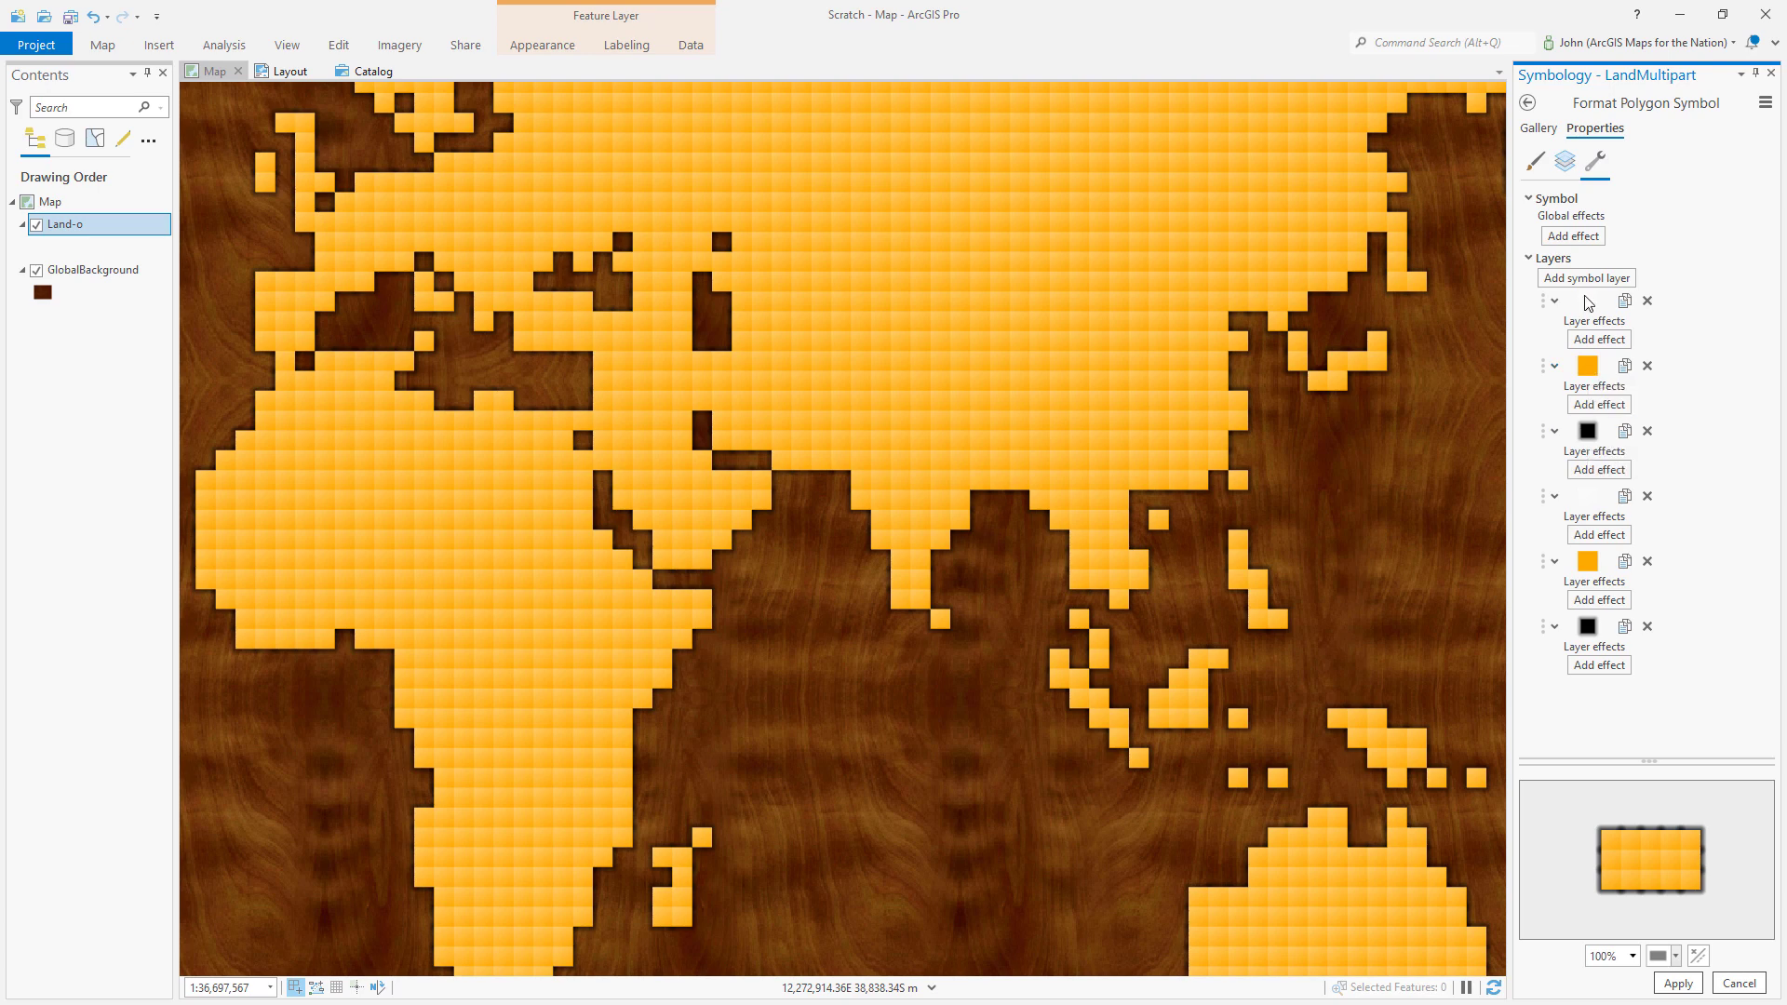
- Change the top blank, orange and black marker layers to circles
{"action": "left_click", "coordinate": [1566, 164]}
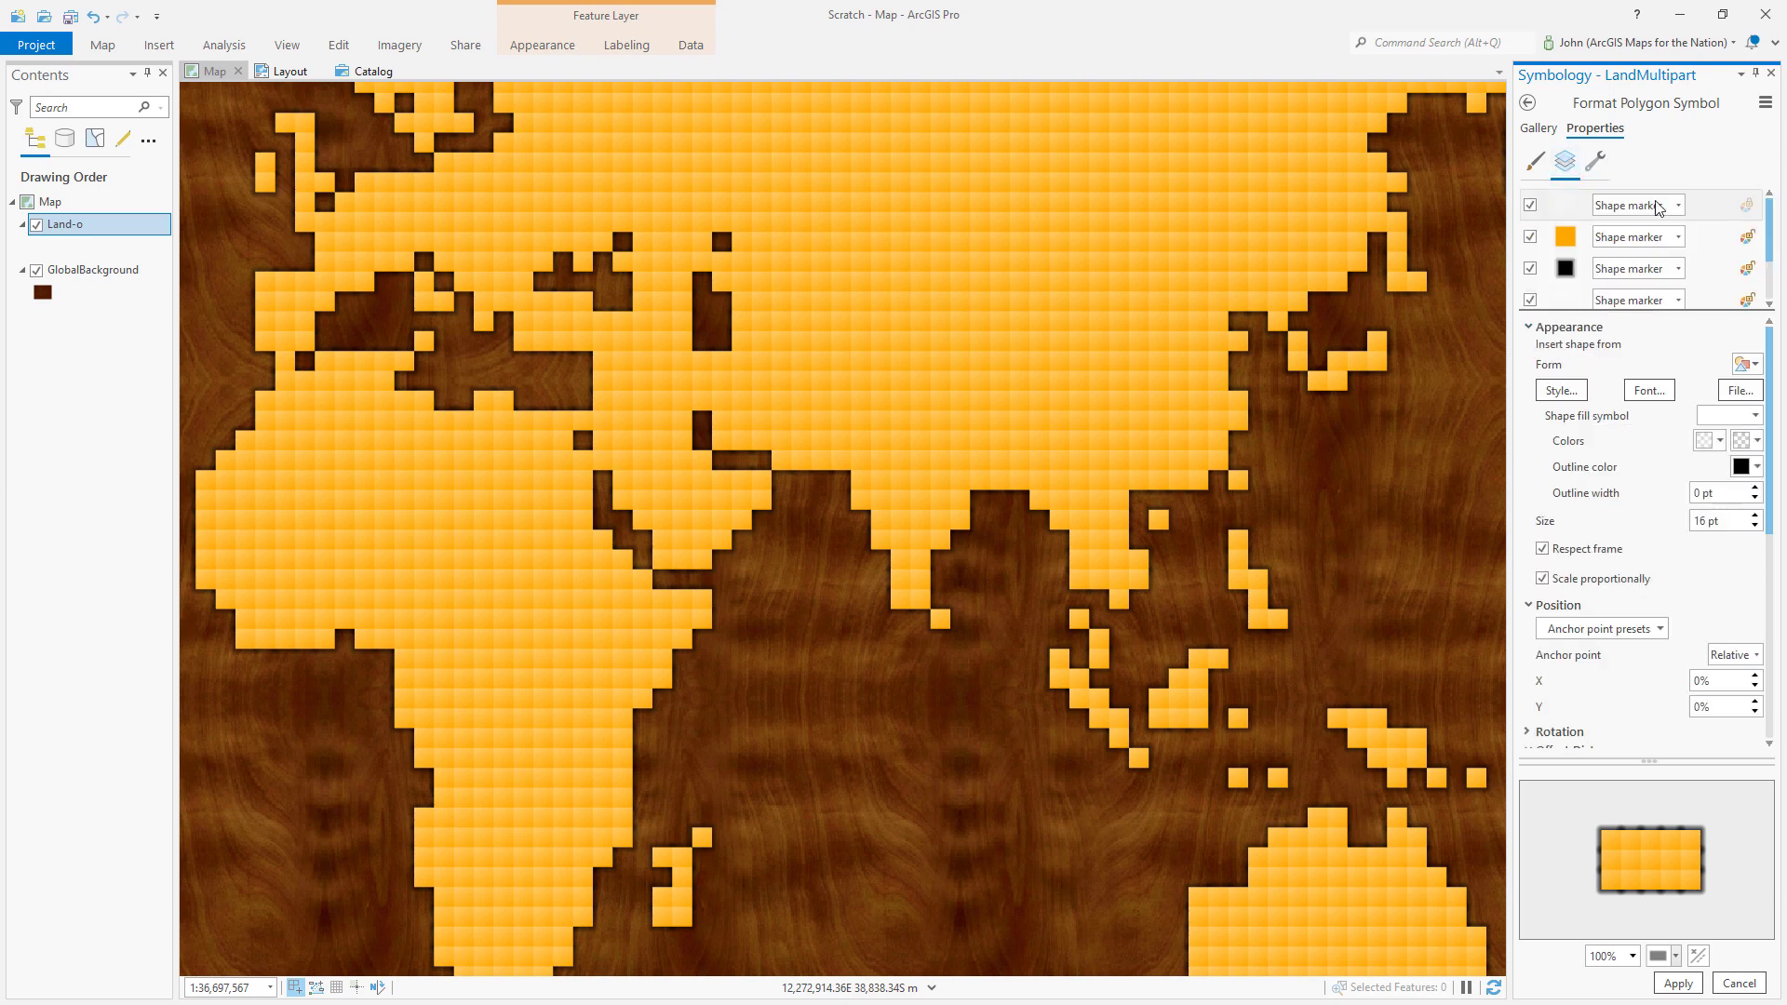
{"action": "left_click", "coordinate": [1718, 216]}
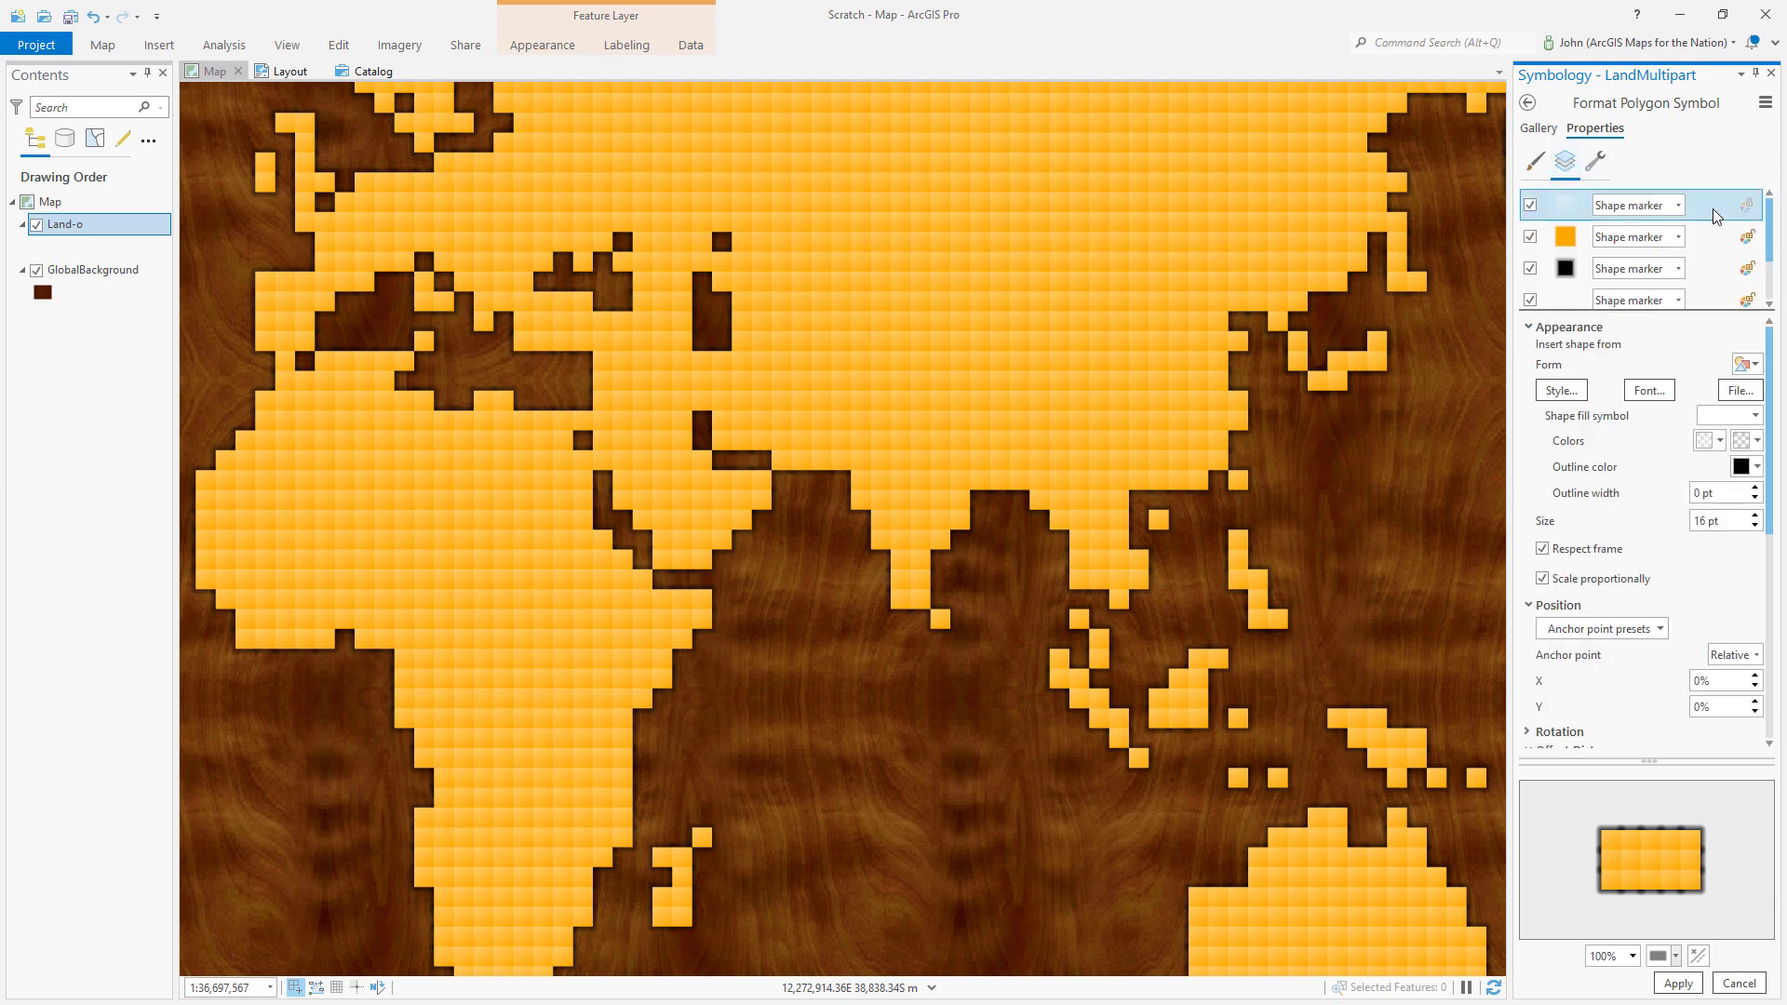
{"action": "left_click", "coordinate": [1755, 366]}
{"action": "left_click", "coordinate": [1668, 403]}
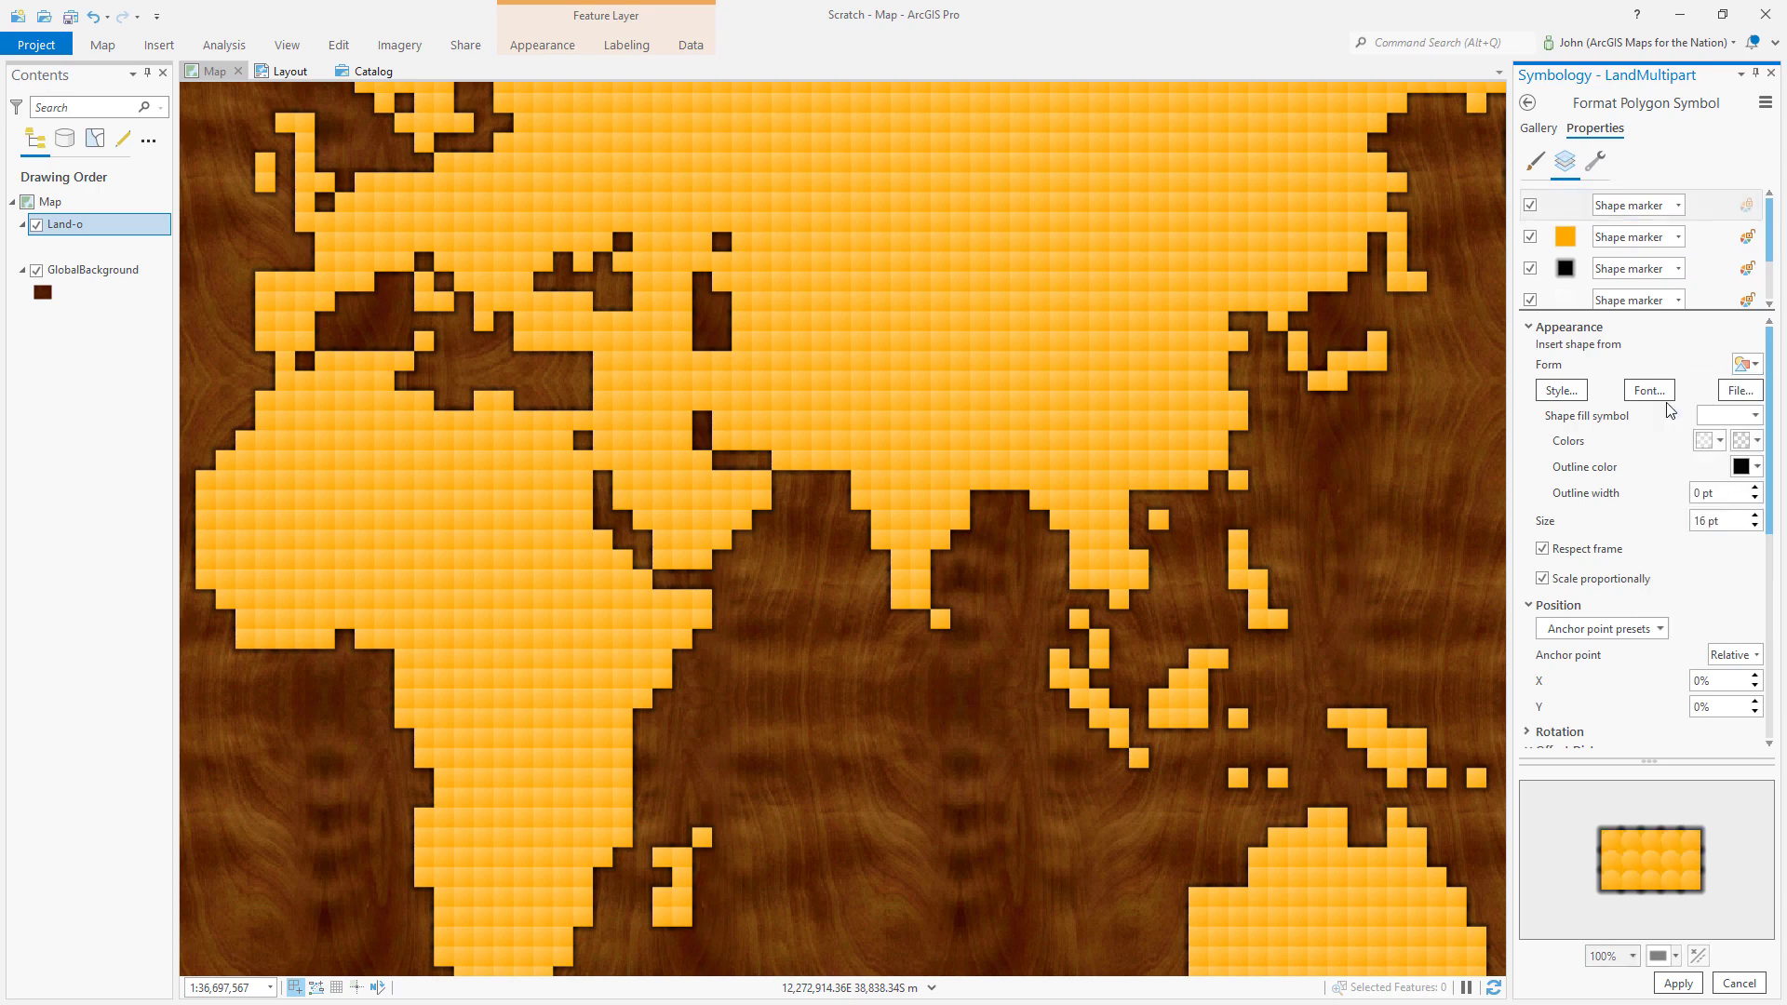
{"action": "left_click", "coordinate": [1701, 238]}
{"action": "left_click", "coordinate": [1752, 366]}
{"action": "left_click", "coordinate": [1674, 401]}
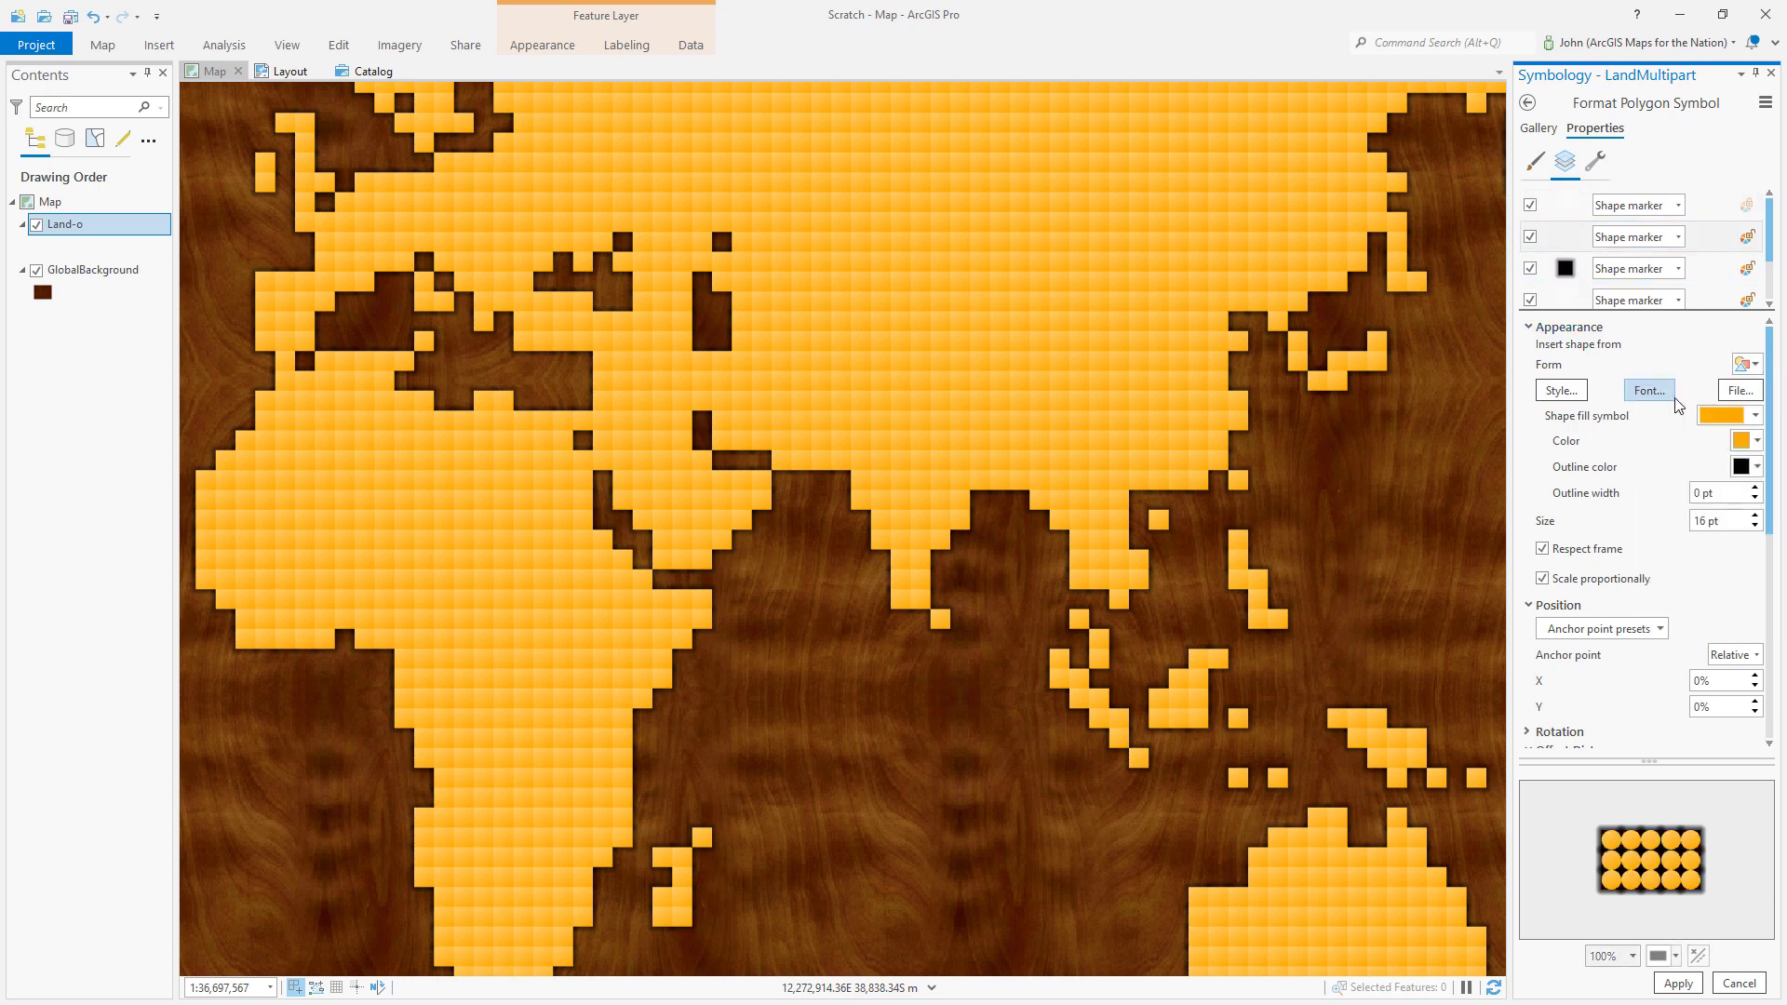
{"action": "left_click", "coordinate": [1709, 279]}
{"action": "left_click", "coordinate": [1753, 363]}
{"action": "left_click", "coordinate": [1674, 401]}
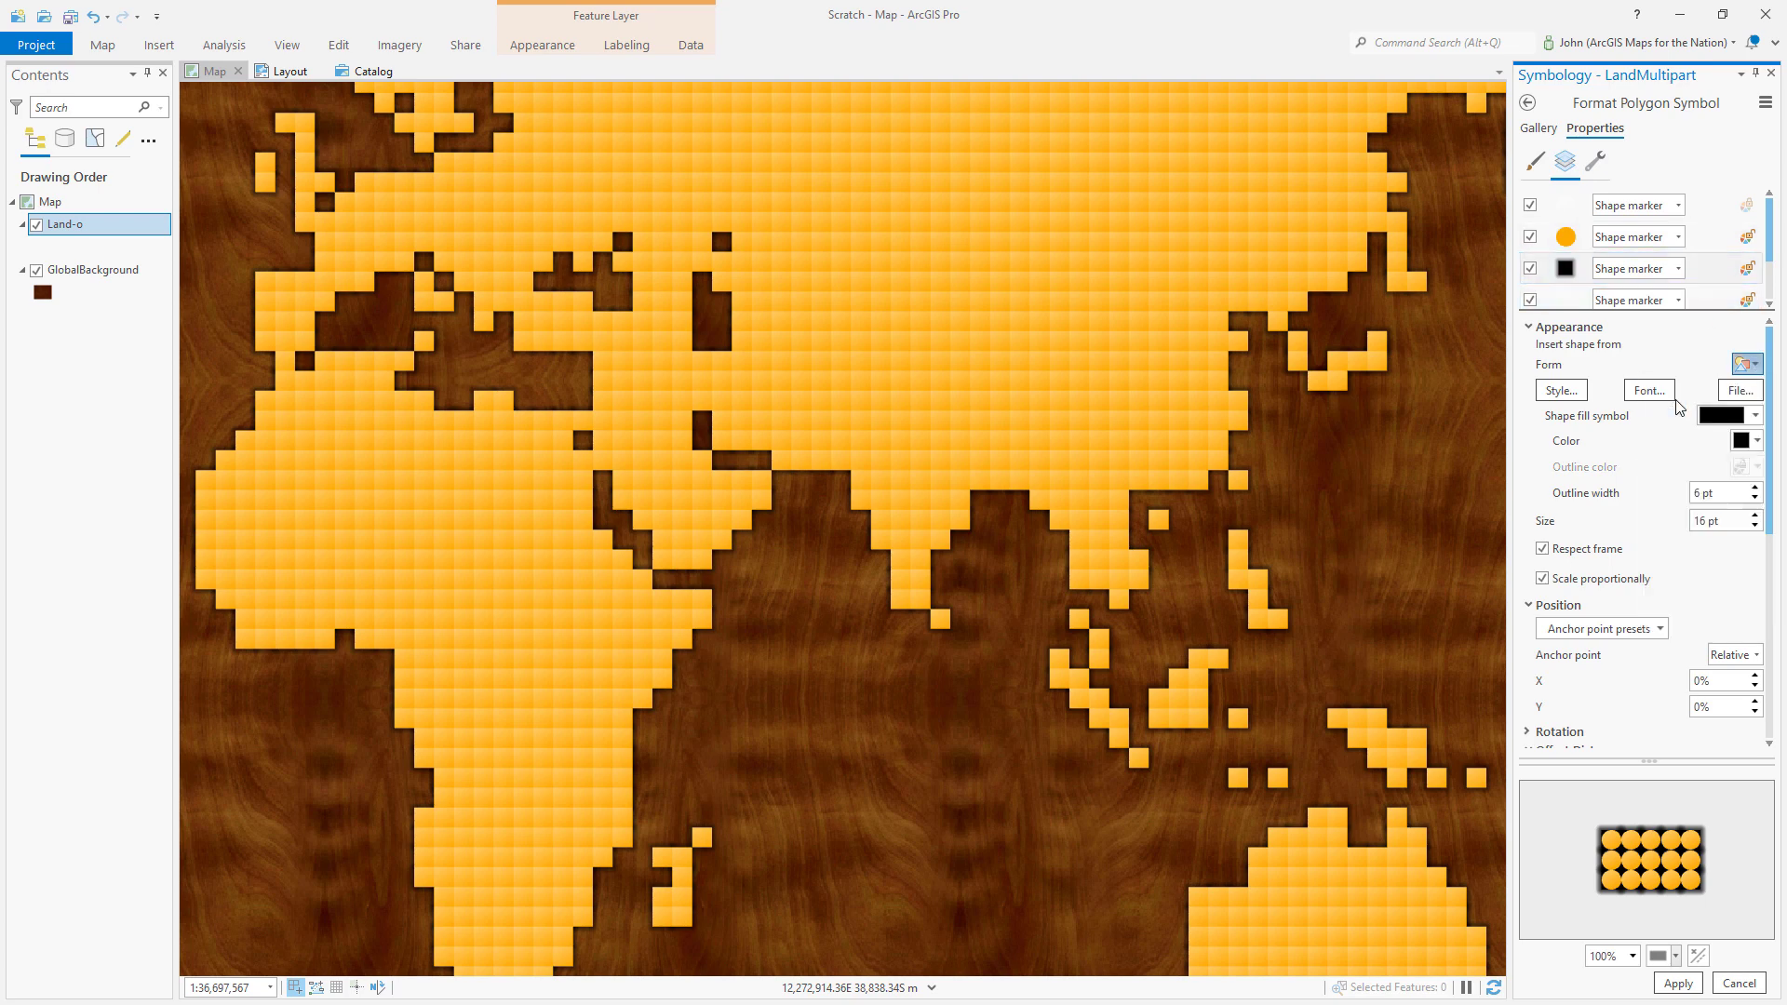
- Resize the circles: orange to 10 pt and black to 7 pt
{"action": "left_click", "coordinate": [1700, 211]}
{"action": "left_click", "coordinate": [1756, 526]}
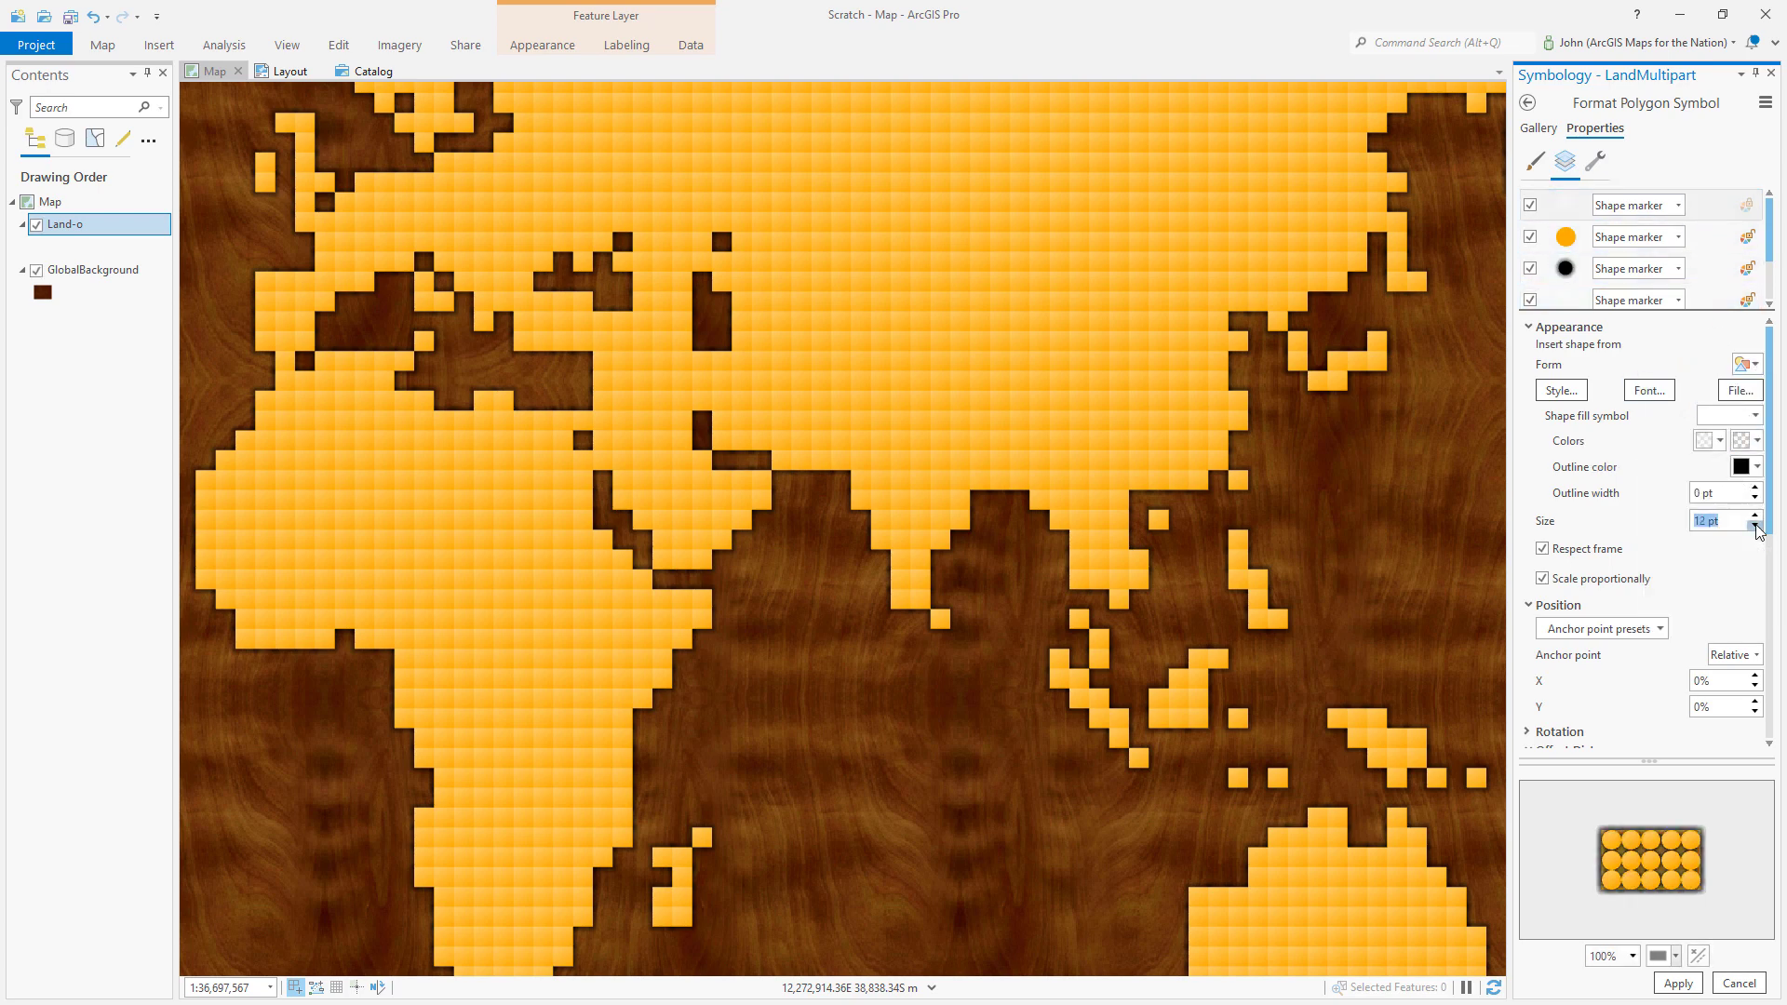
{"action": "left_click", "coordinate": [1709, 239]}
{"action": "left_click", "coordinate": [1755, 525]}
{"action": "left_click", "coordinate": [1756, 525]}
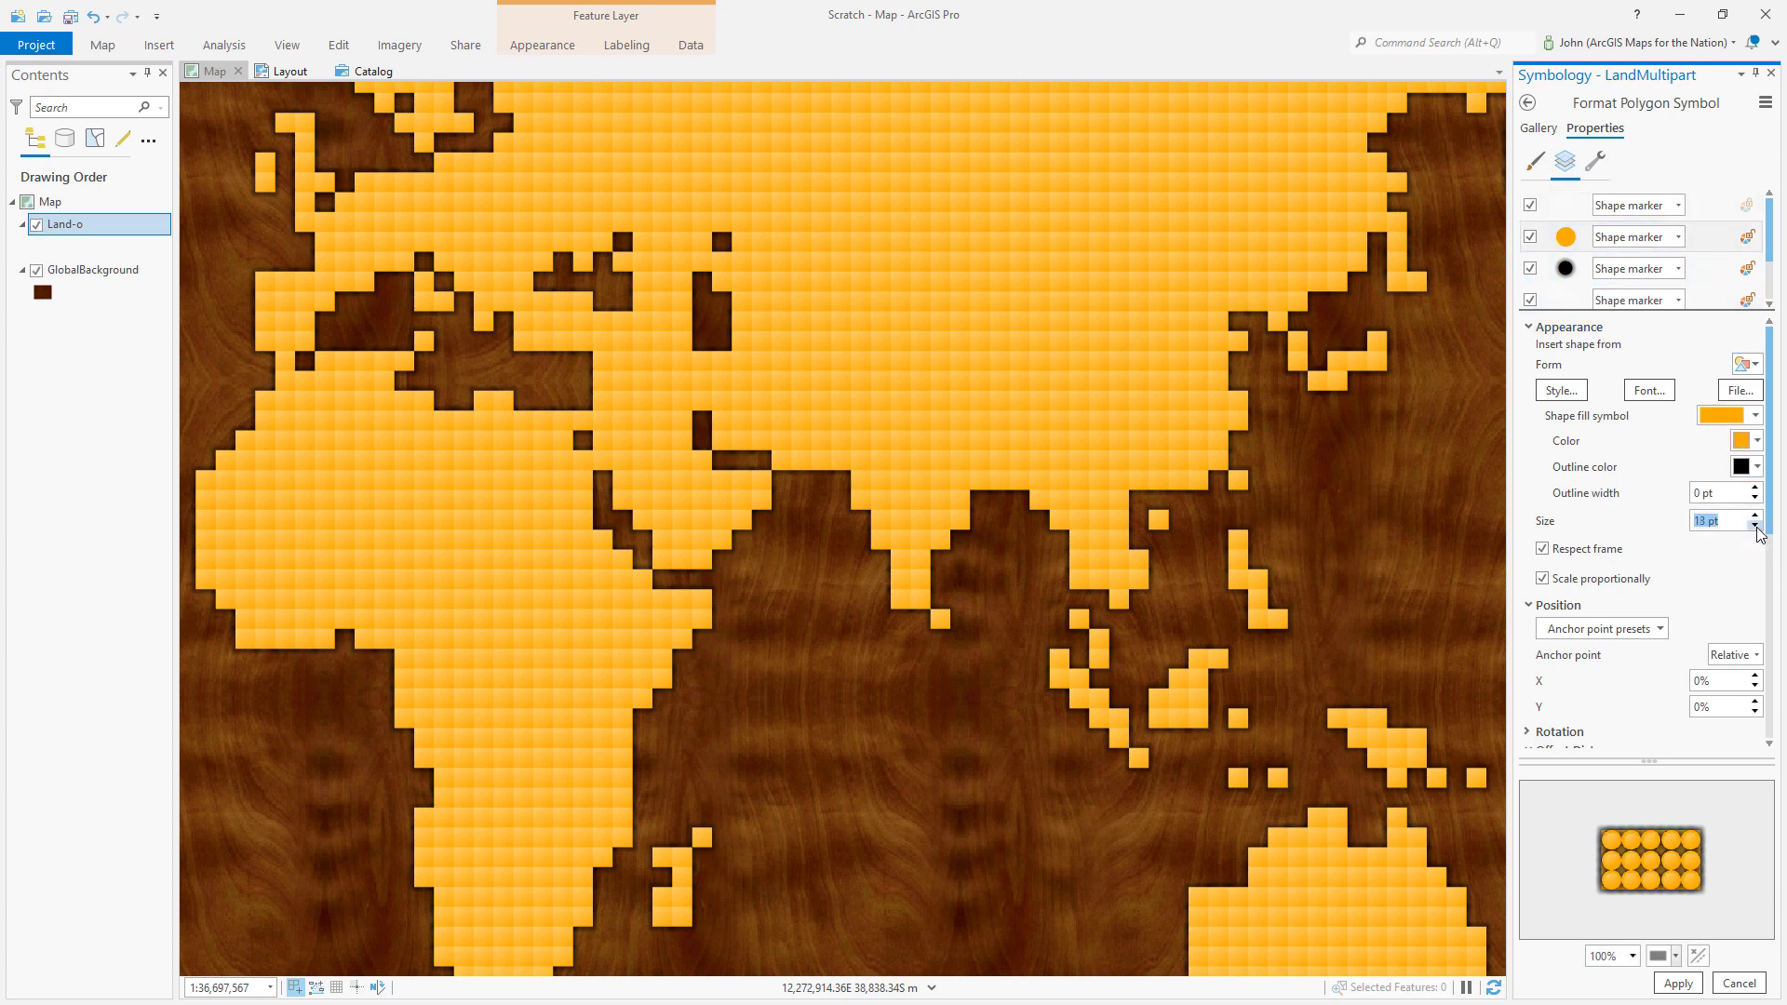
{"action": "left_click", "coordinate": [1756, 525]}
{"action": "left_click", "coordinate": [1713, 272]}
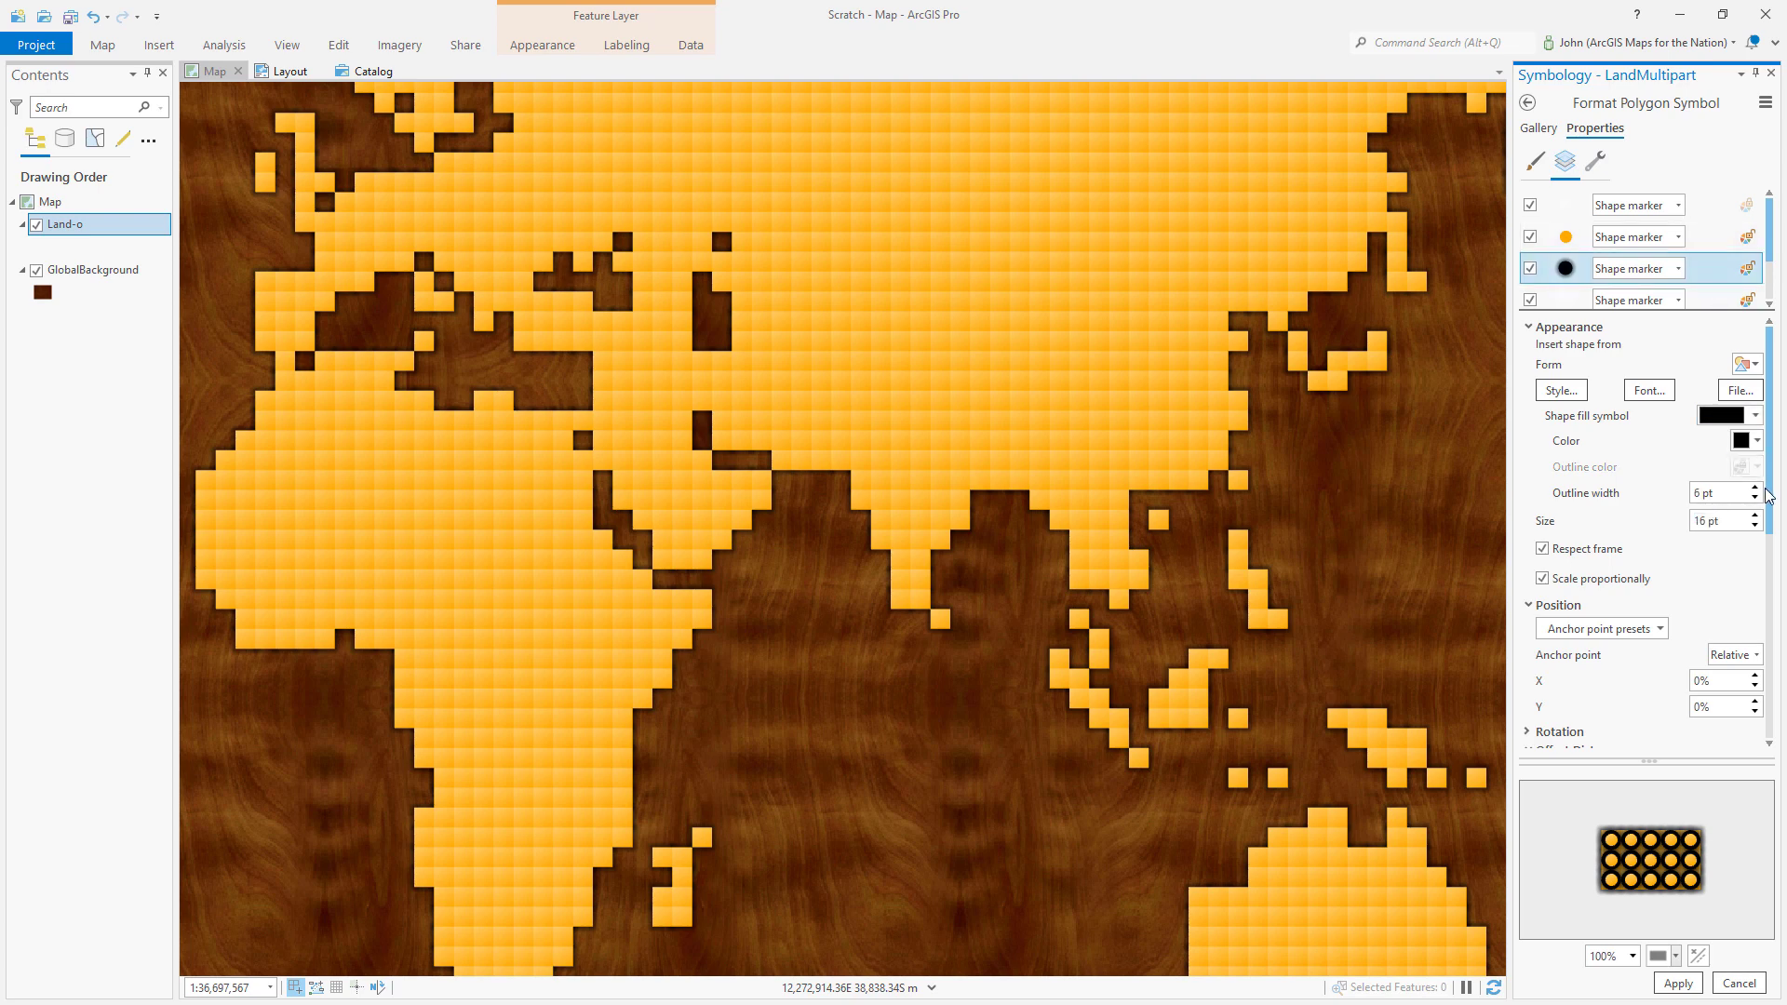
{"action": "left_click", "coordinate": [1754, 527]}
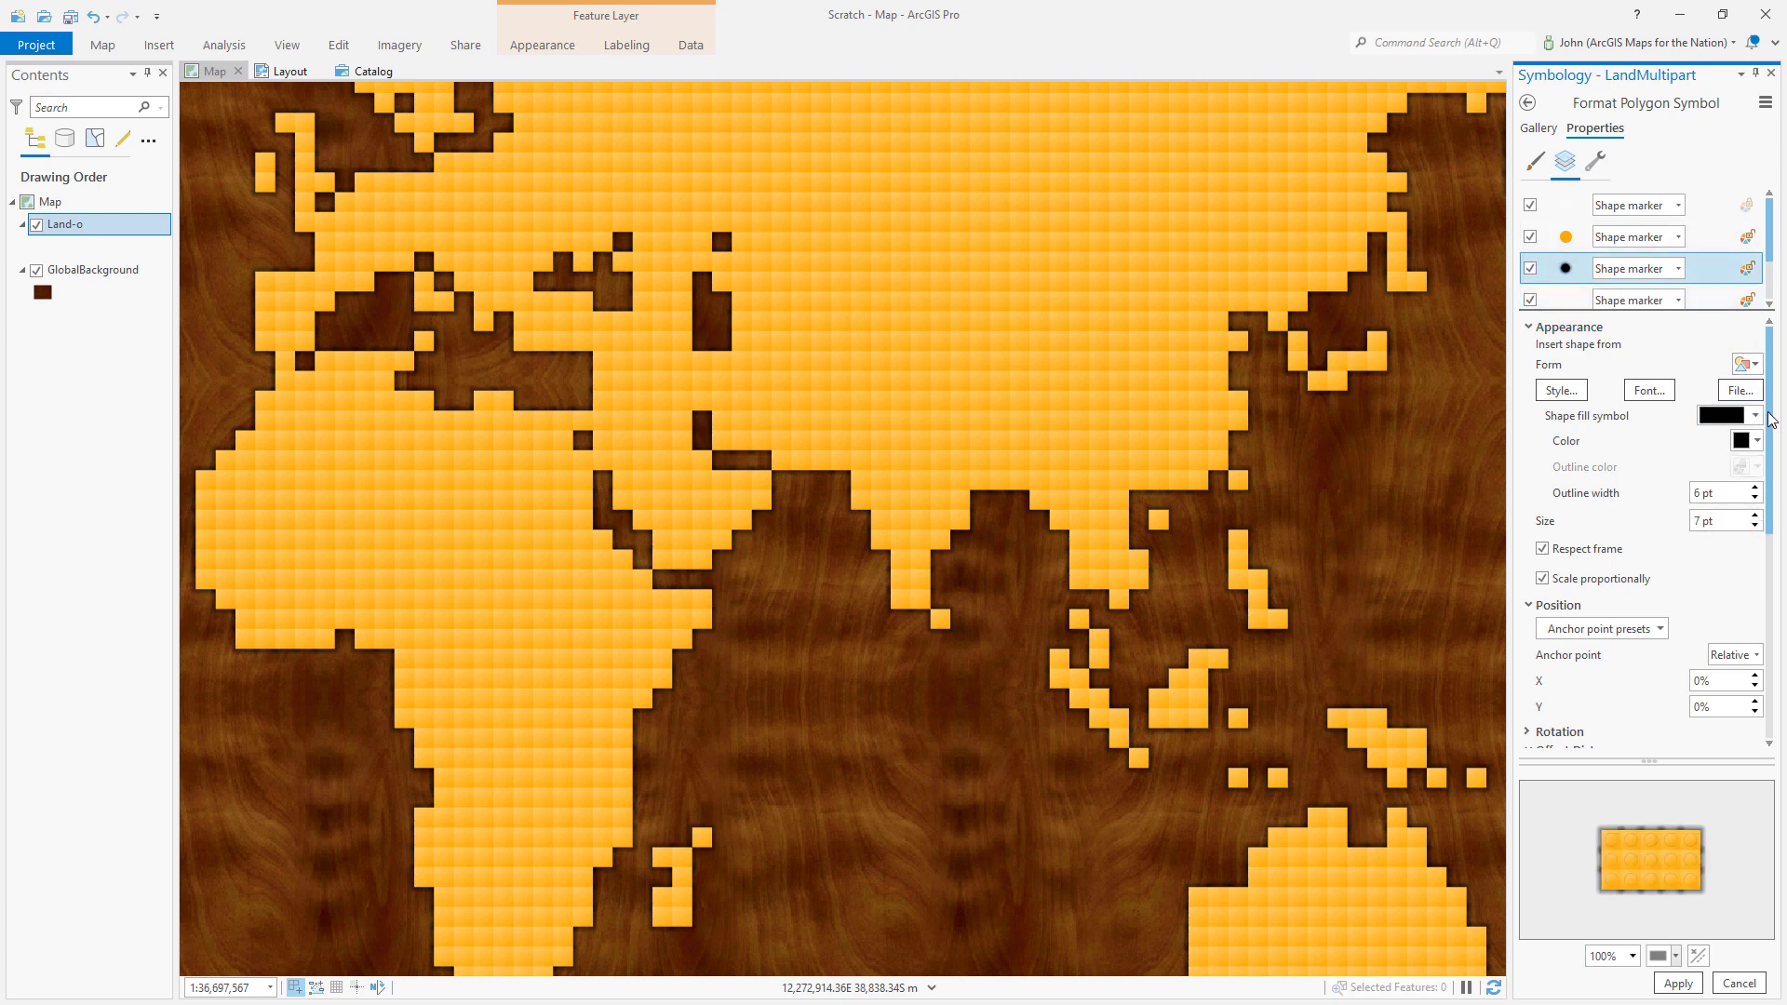
- Anchor the black circle at absolute X -2 pt, Y 2 pt and apply the studs
{"action": "left_click_drag", "start_coordinate": [1771, 419], "coordinate": [1772, 469]}
{"action": "left_click", "coordinate": [1756, 546]}
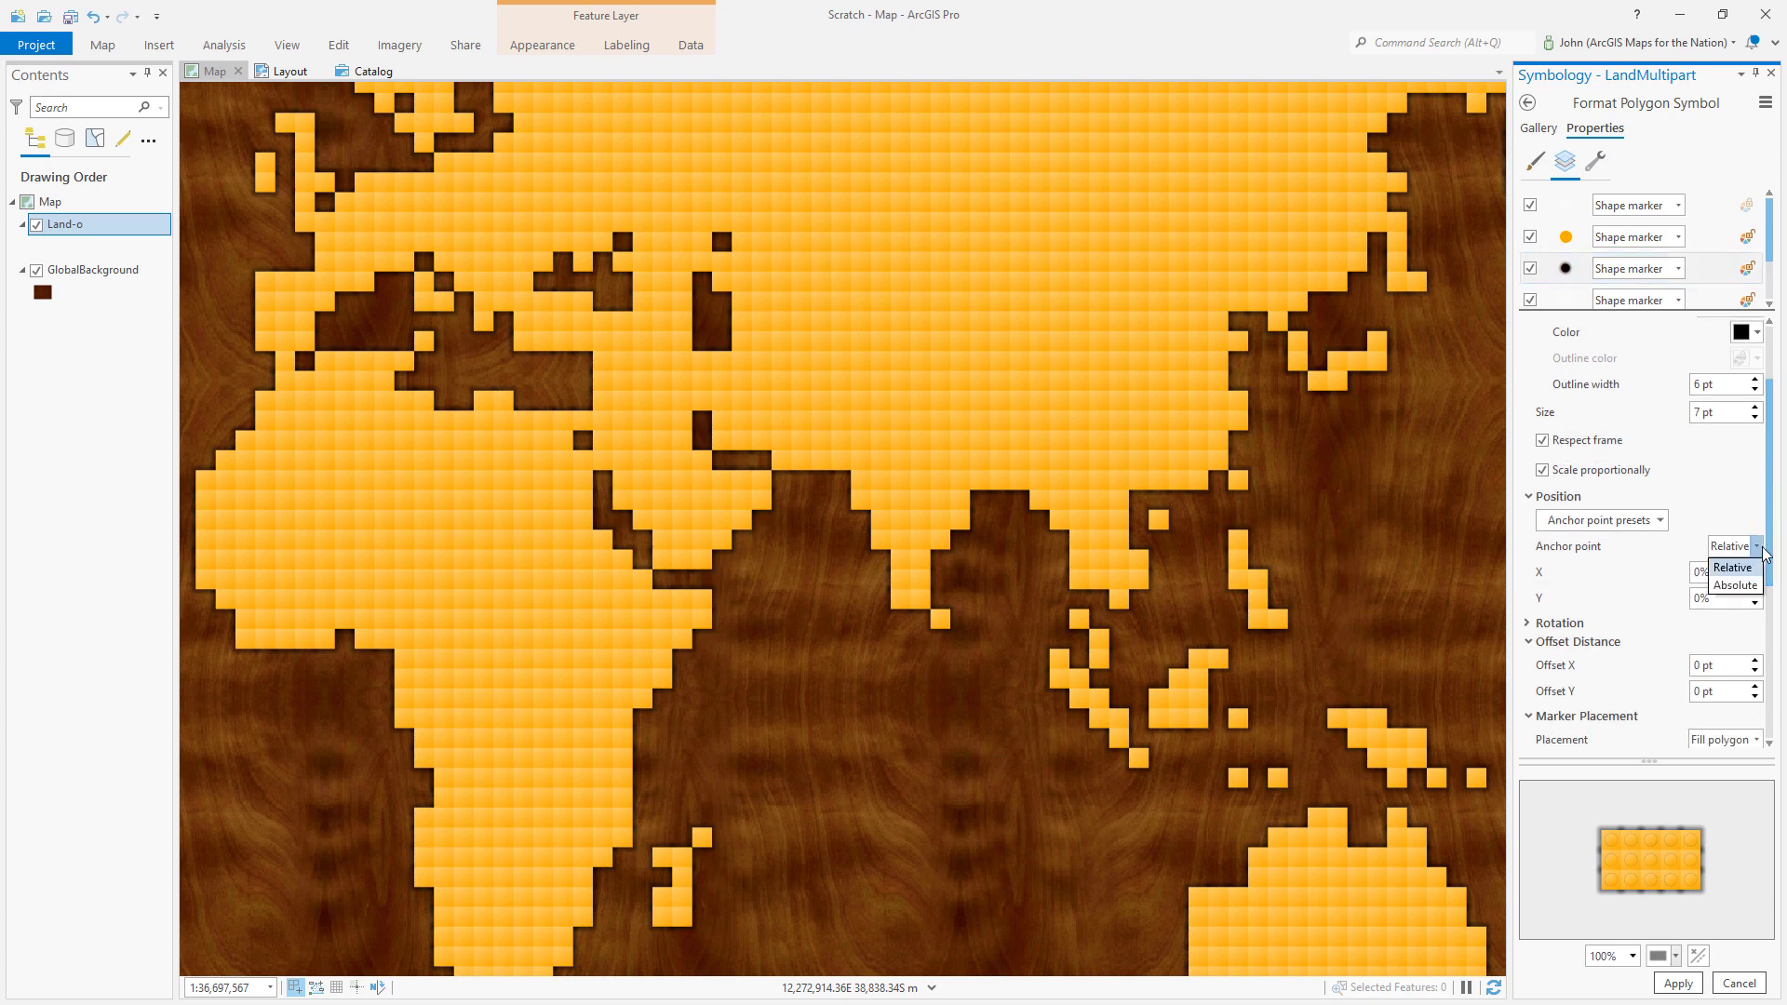
{"action": "left_click", "coordinate": [1735, 584]}
{"action": "left_click", "coordinate": [1755, 578]}
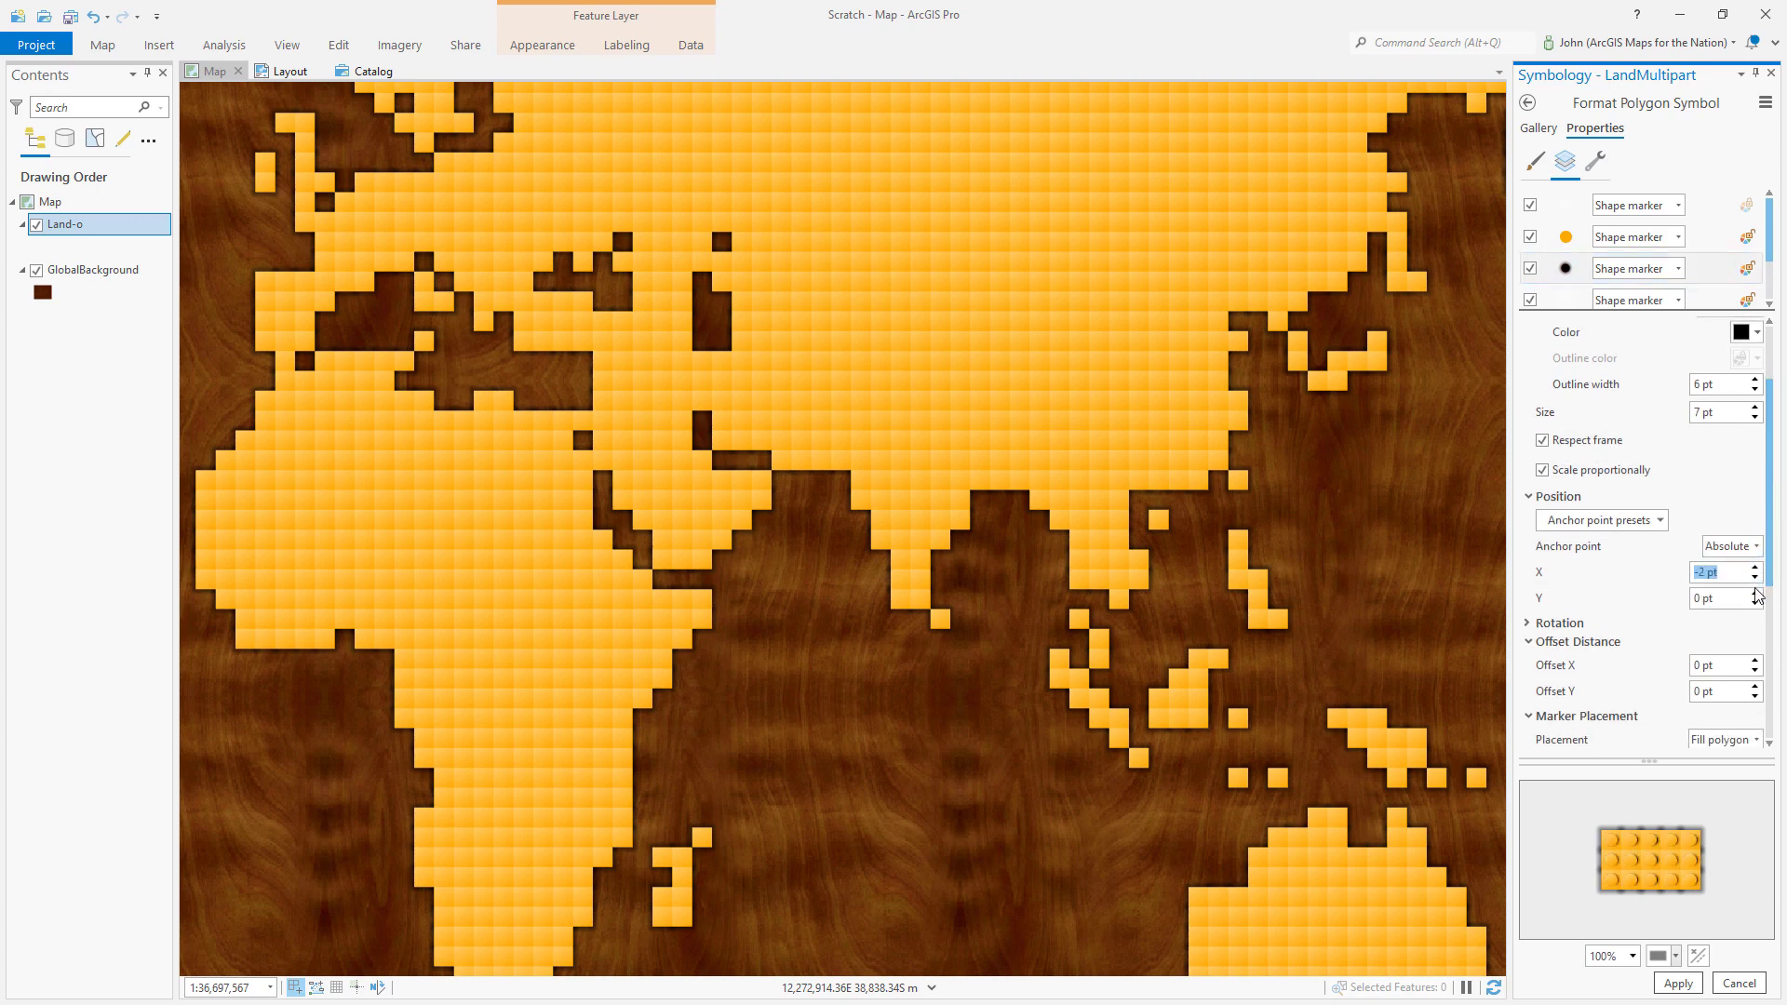
{"action": "left_click", "coordinate": [1755, 596]}
{"action": "left_click", "coordinate": [1756, 596]}
{"action": "left_click", "coordinate": [1679, 984]}
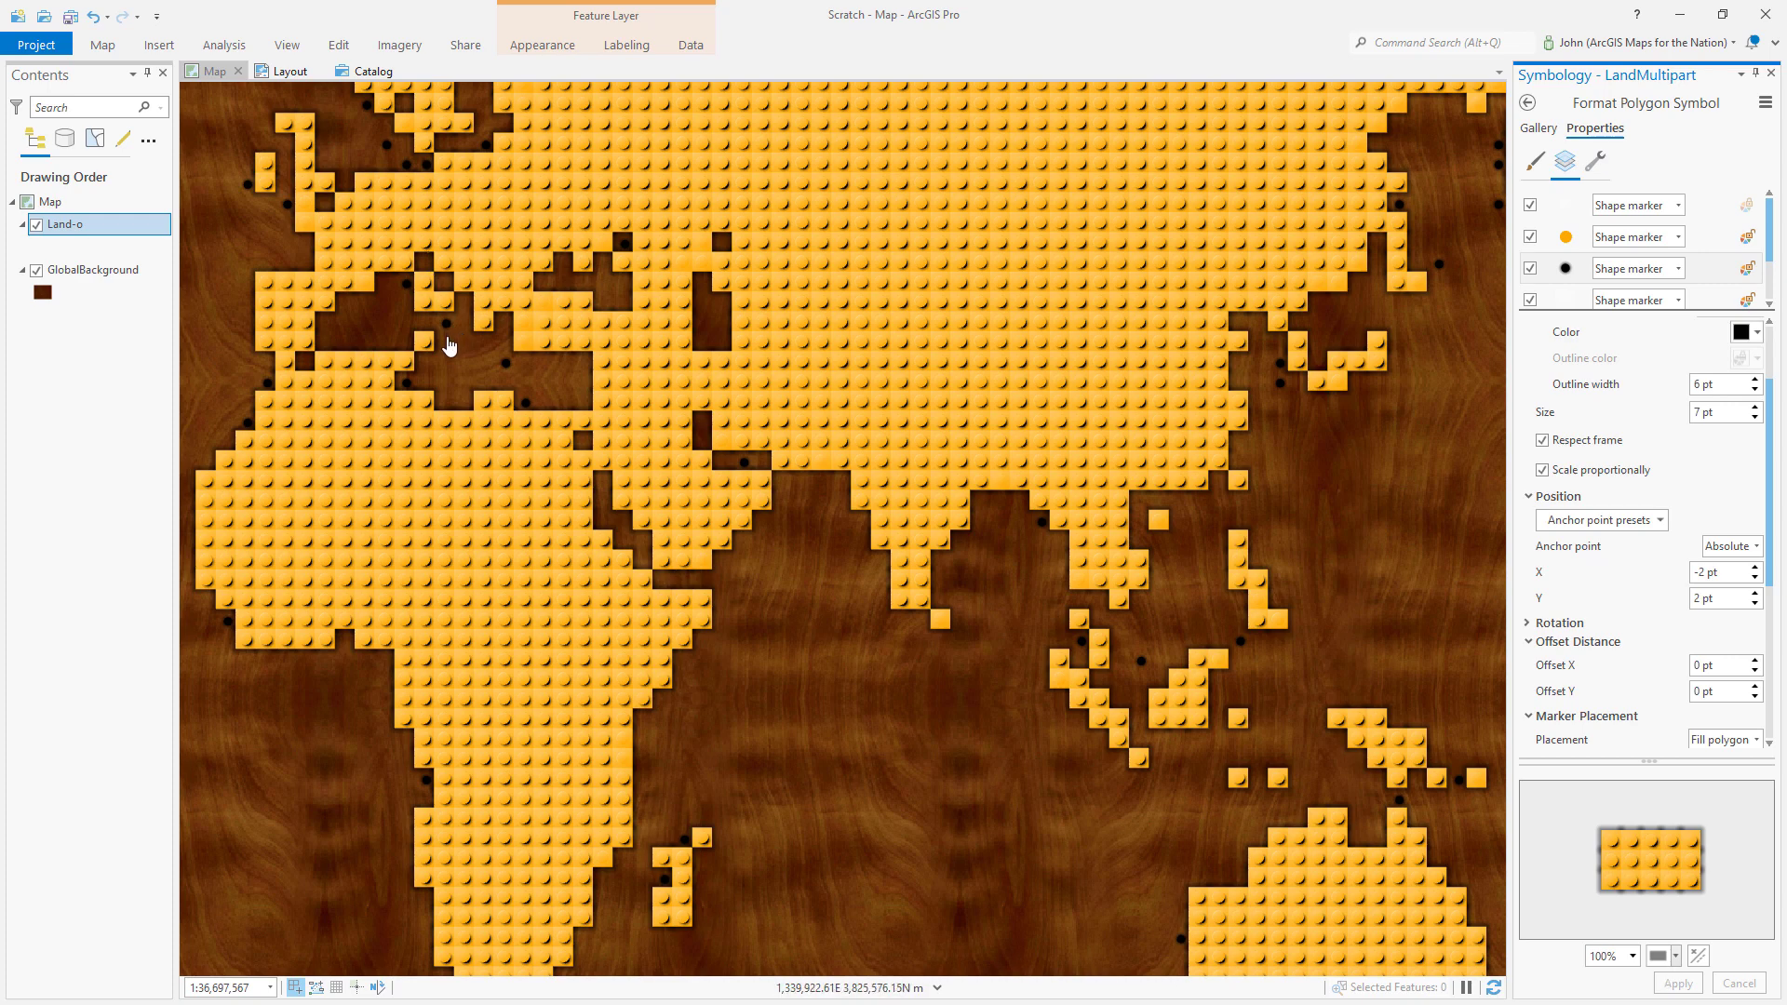
- Zoom in over the Mediterranean to inspect the studded orange bricks
{"action": "scroll", "coordinate": [450, 347], "scroll_direction": "up", "scroll_amount": 2}
{"action": "scroll", "coordinate": [614, 395], "scroll_direction": "up", "scroll_amount": 2}
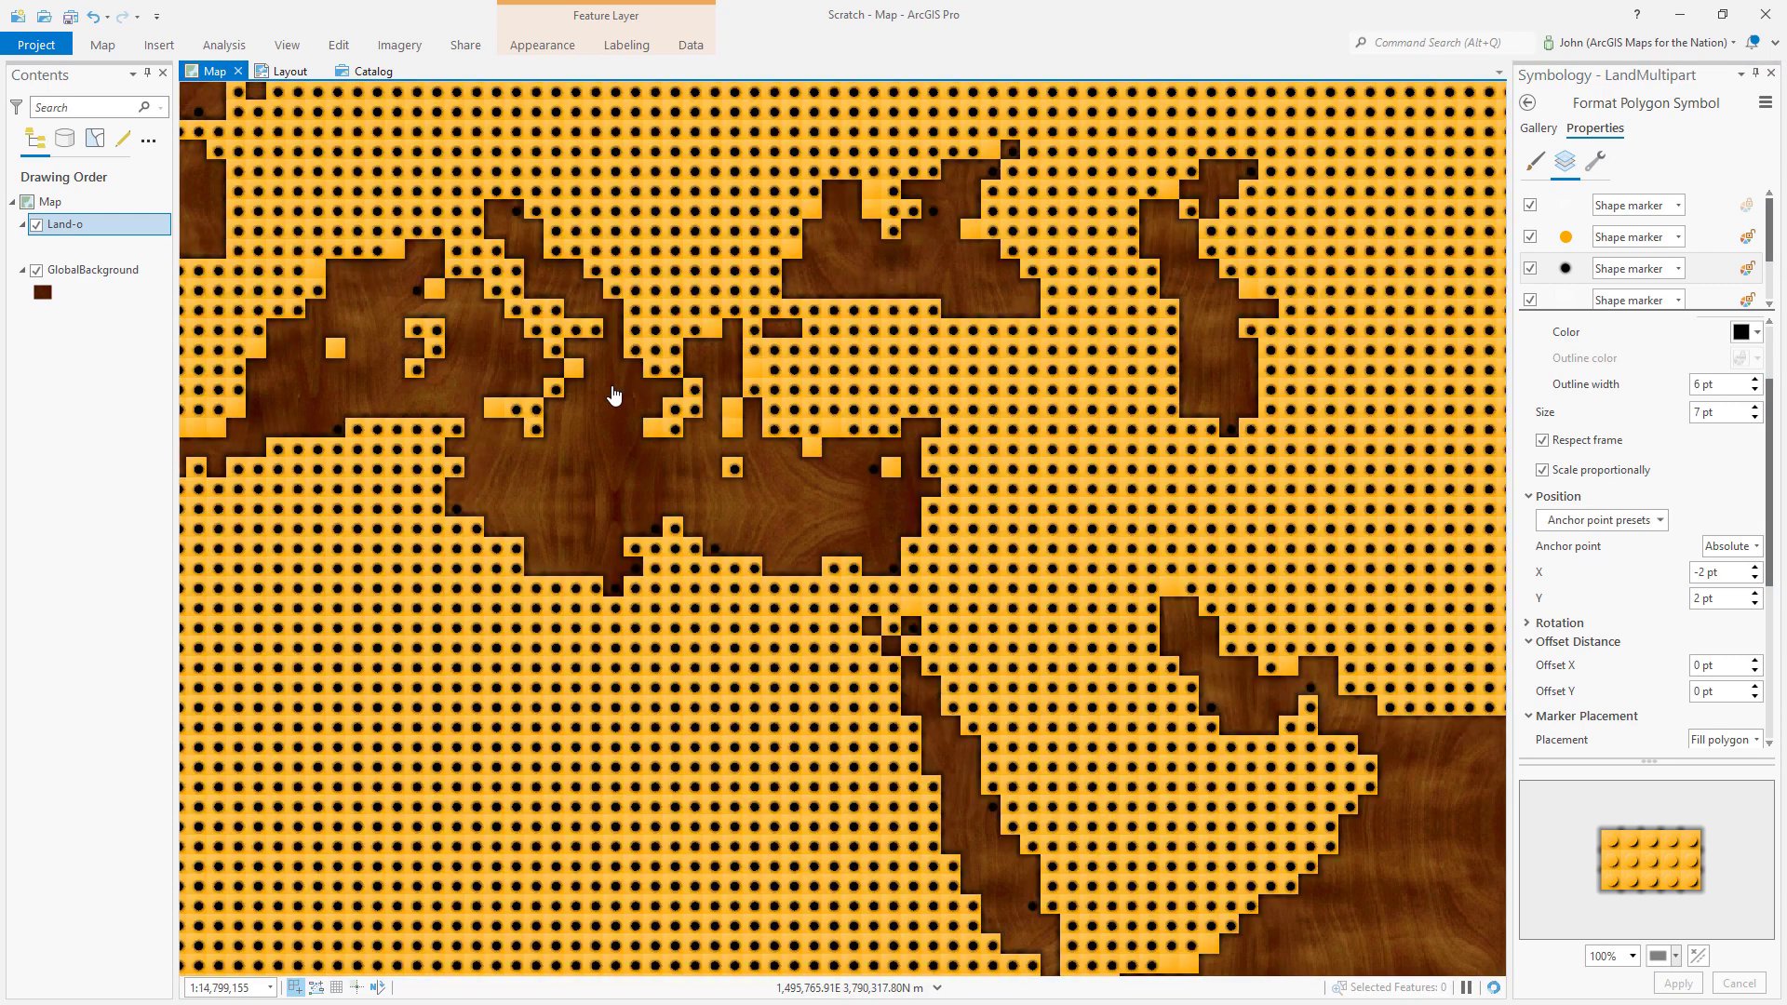
- Set the map's coordinate system to Equal Earth (world) in Map Properties
{"action": "left_click", "coordinate": [75, 201]}
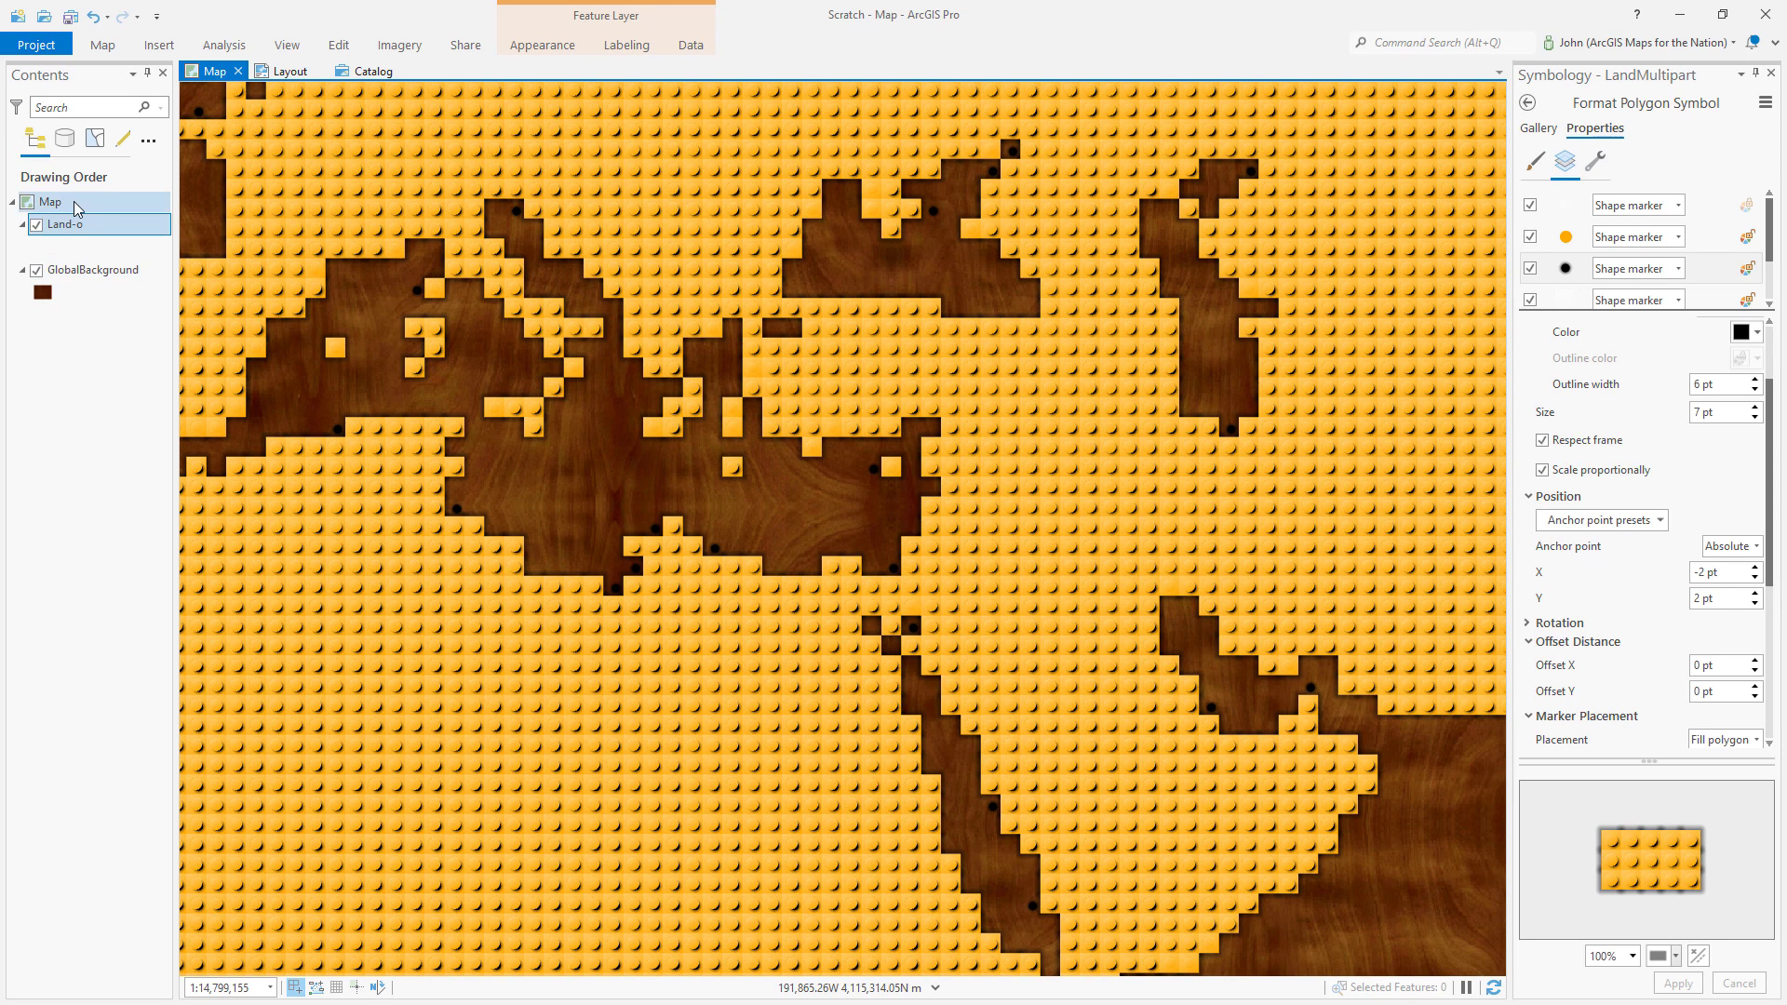
{"action": "double_click", "coordinate": [74, 201]}
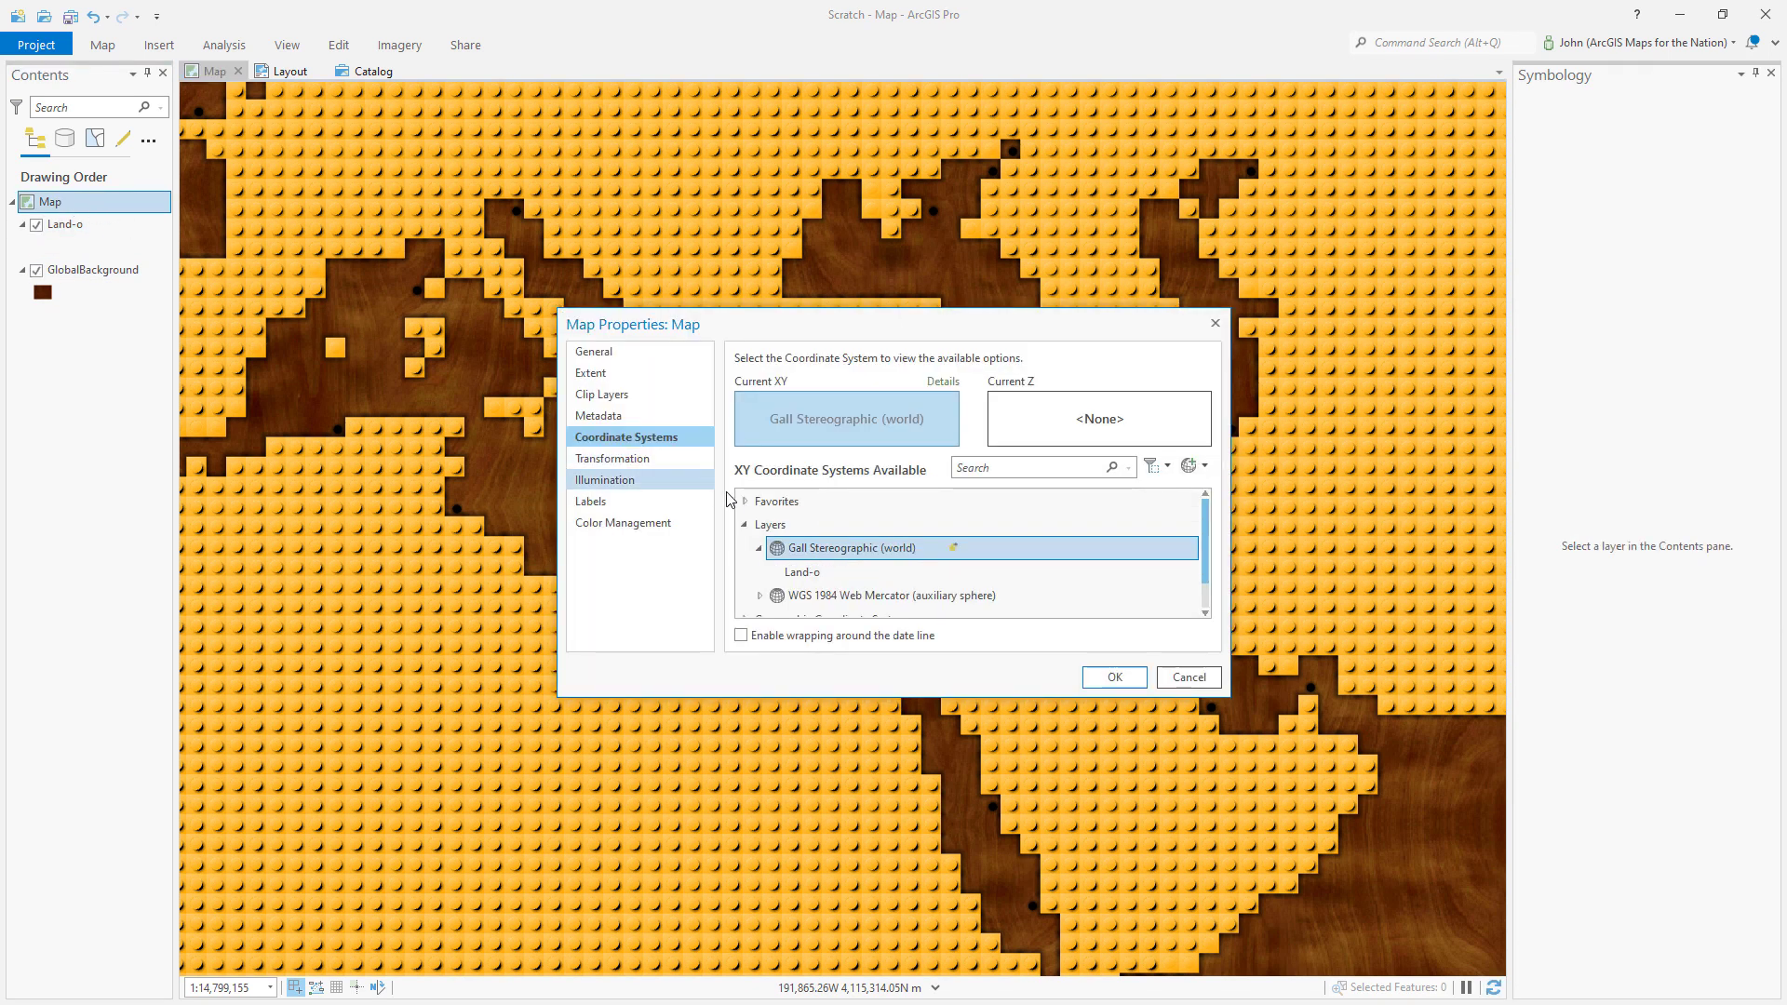
{"action": "left_click", "coordinate": [967, 470]}
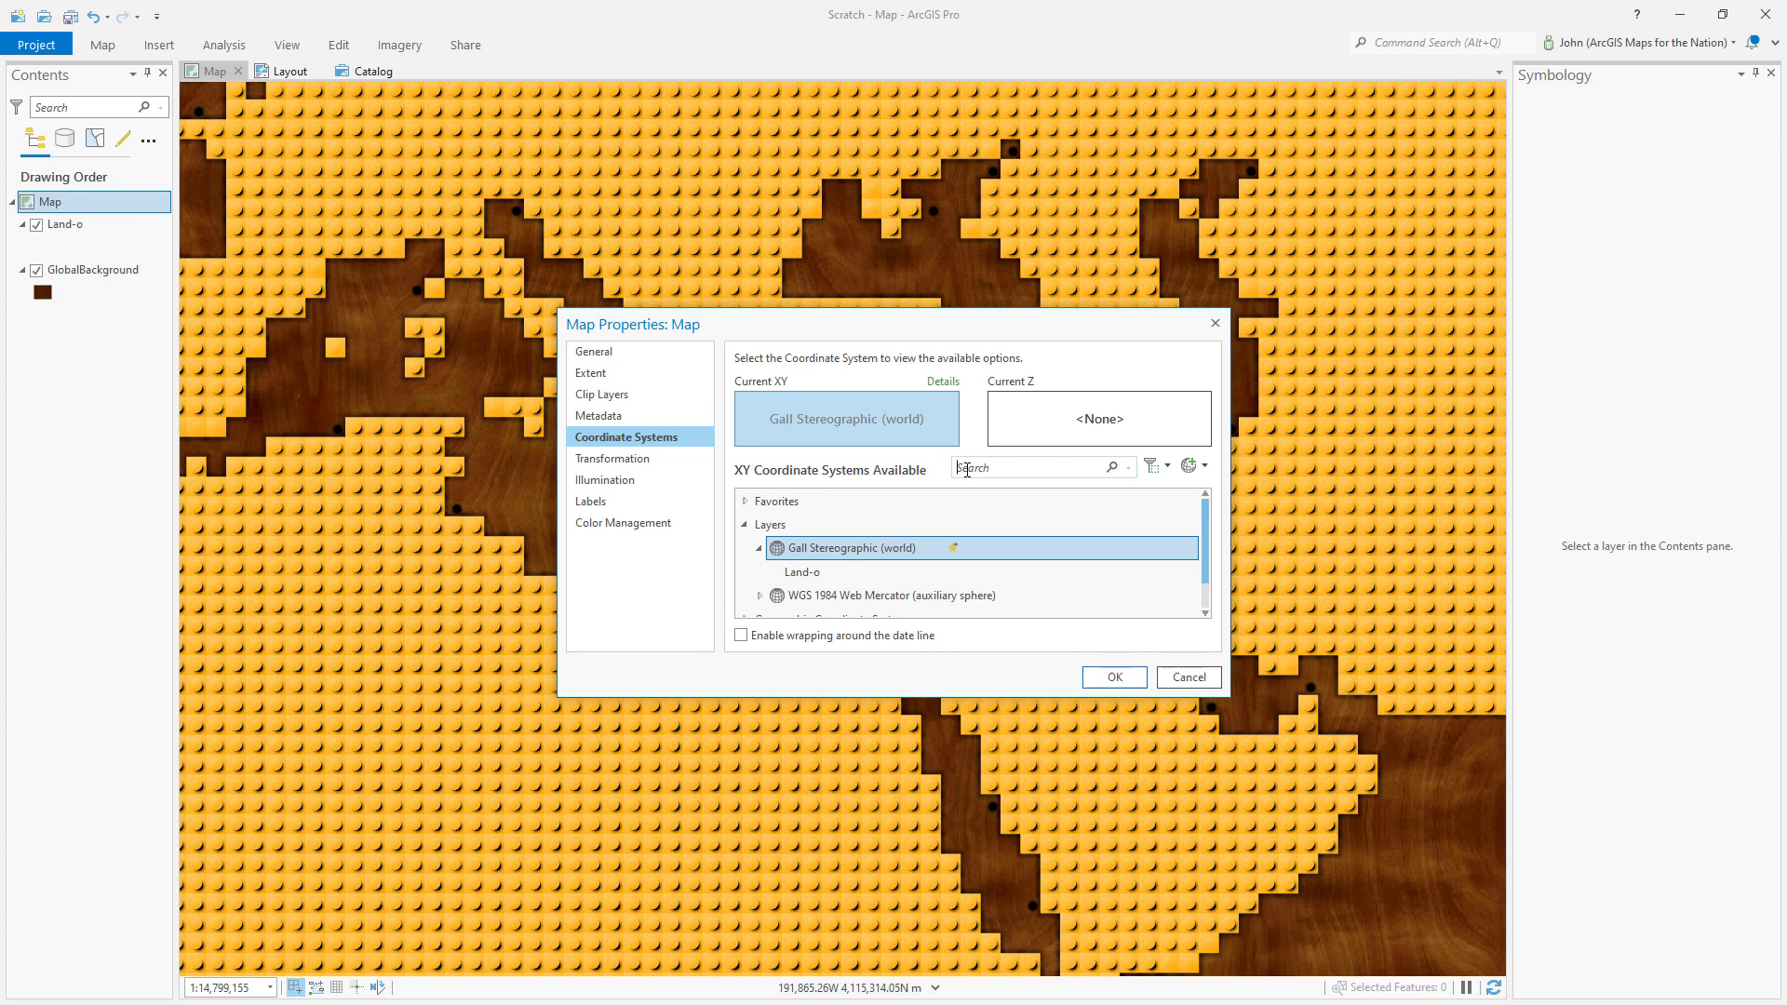
{"action": "type", "text": "equal earth"}
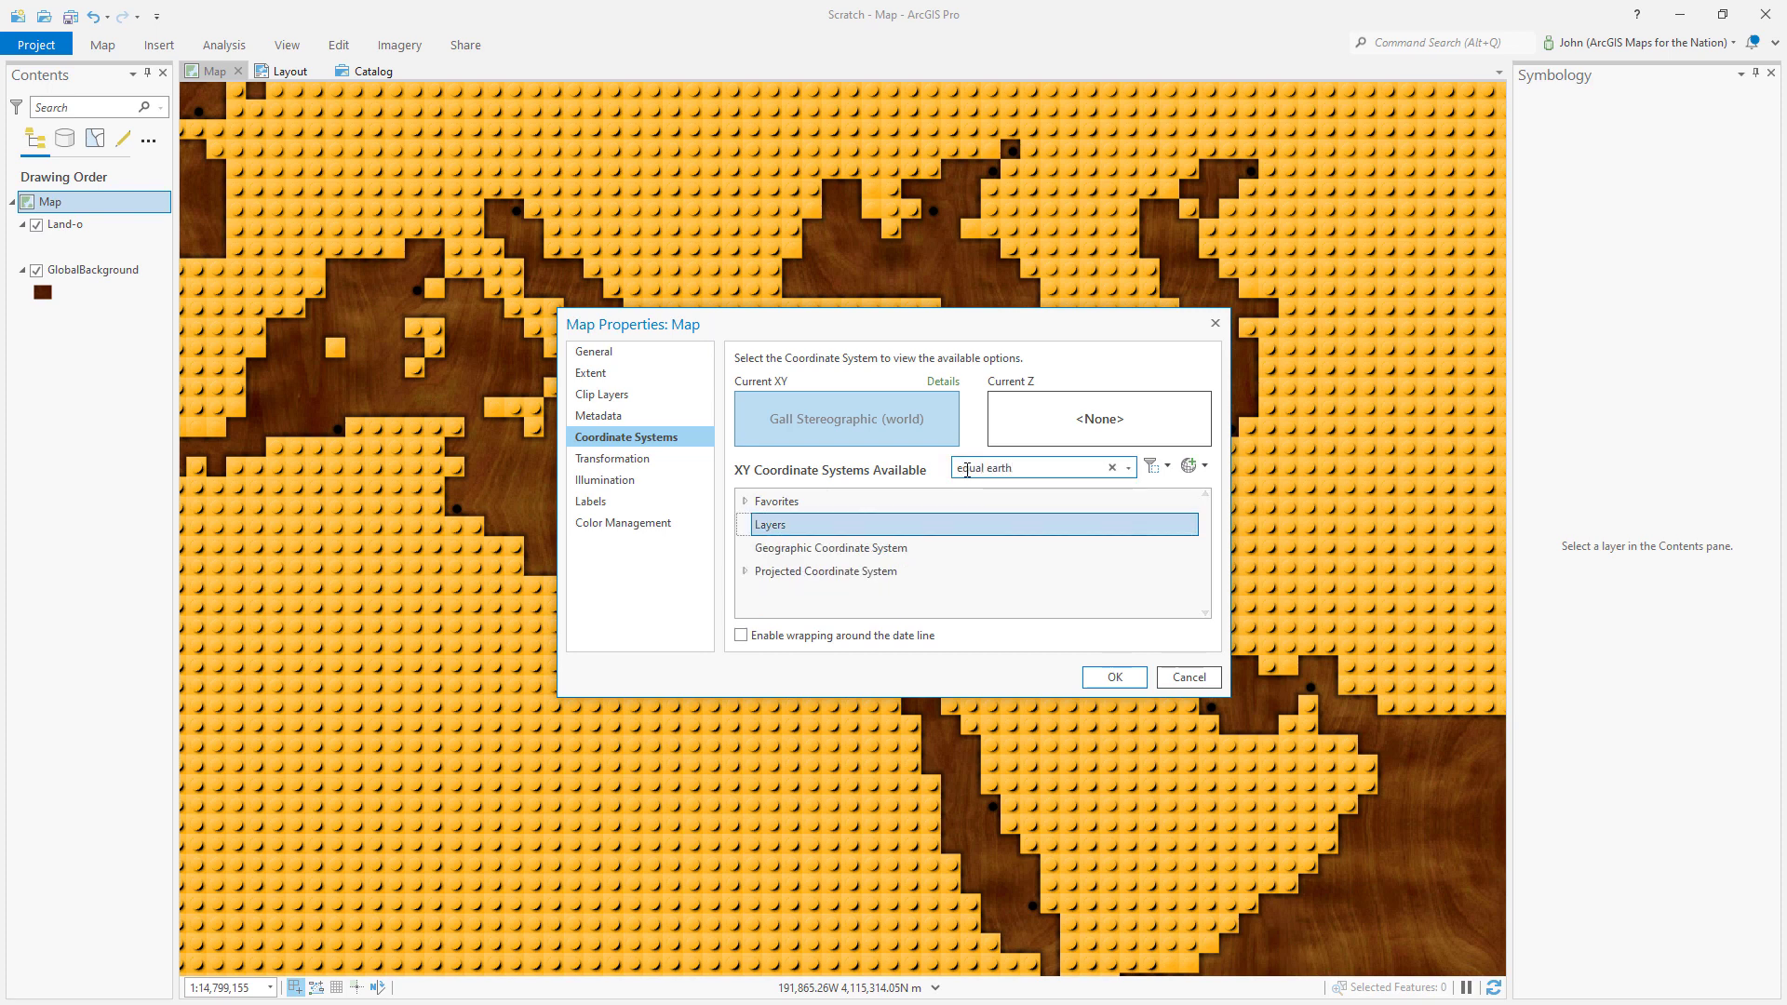
{"action": "left_click", "coordinate": [746, 571]}
{"action": "left_click", "coordinate": [760, 594]}
{"action": "left_click", "coordinate": [849, 571]}
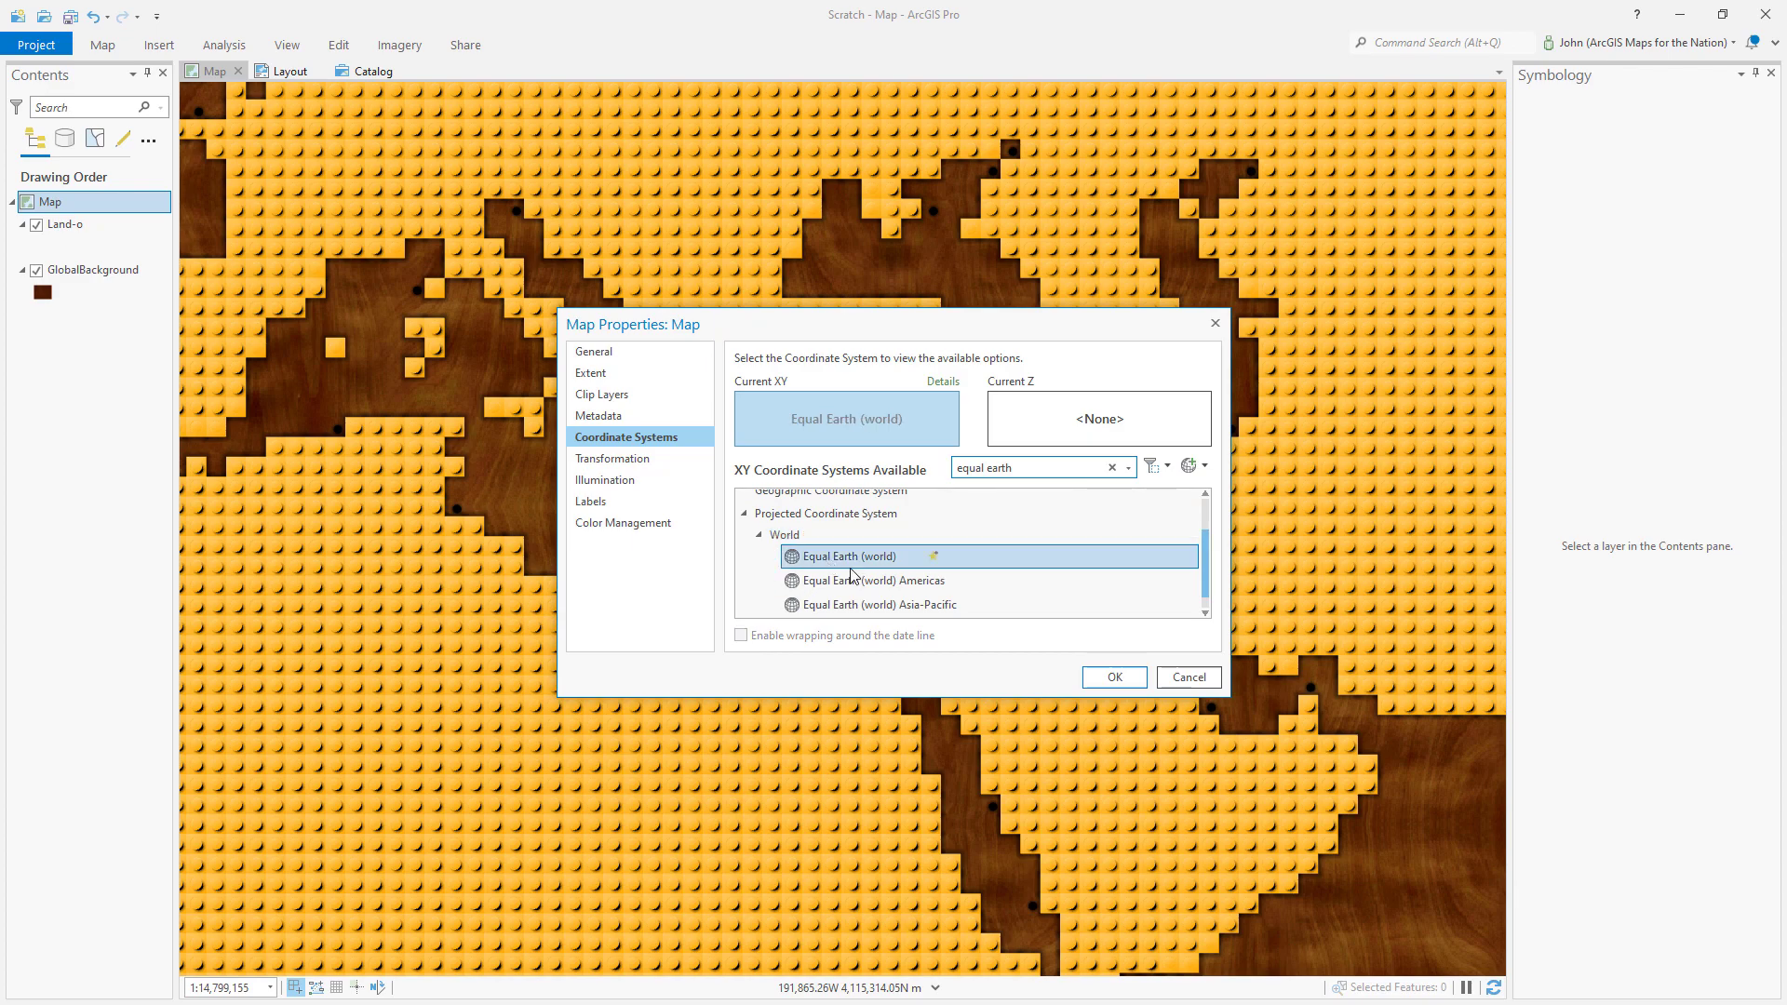
{"action": "left_click", "coordinate": [1115, 677]}
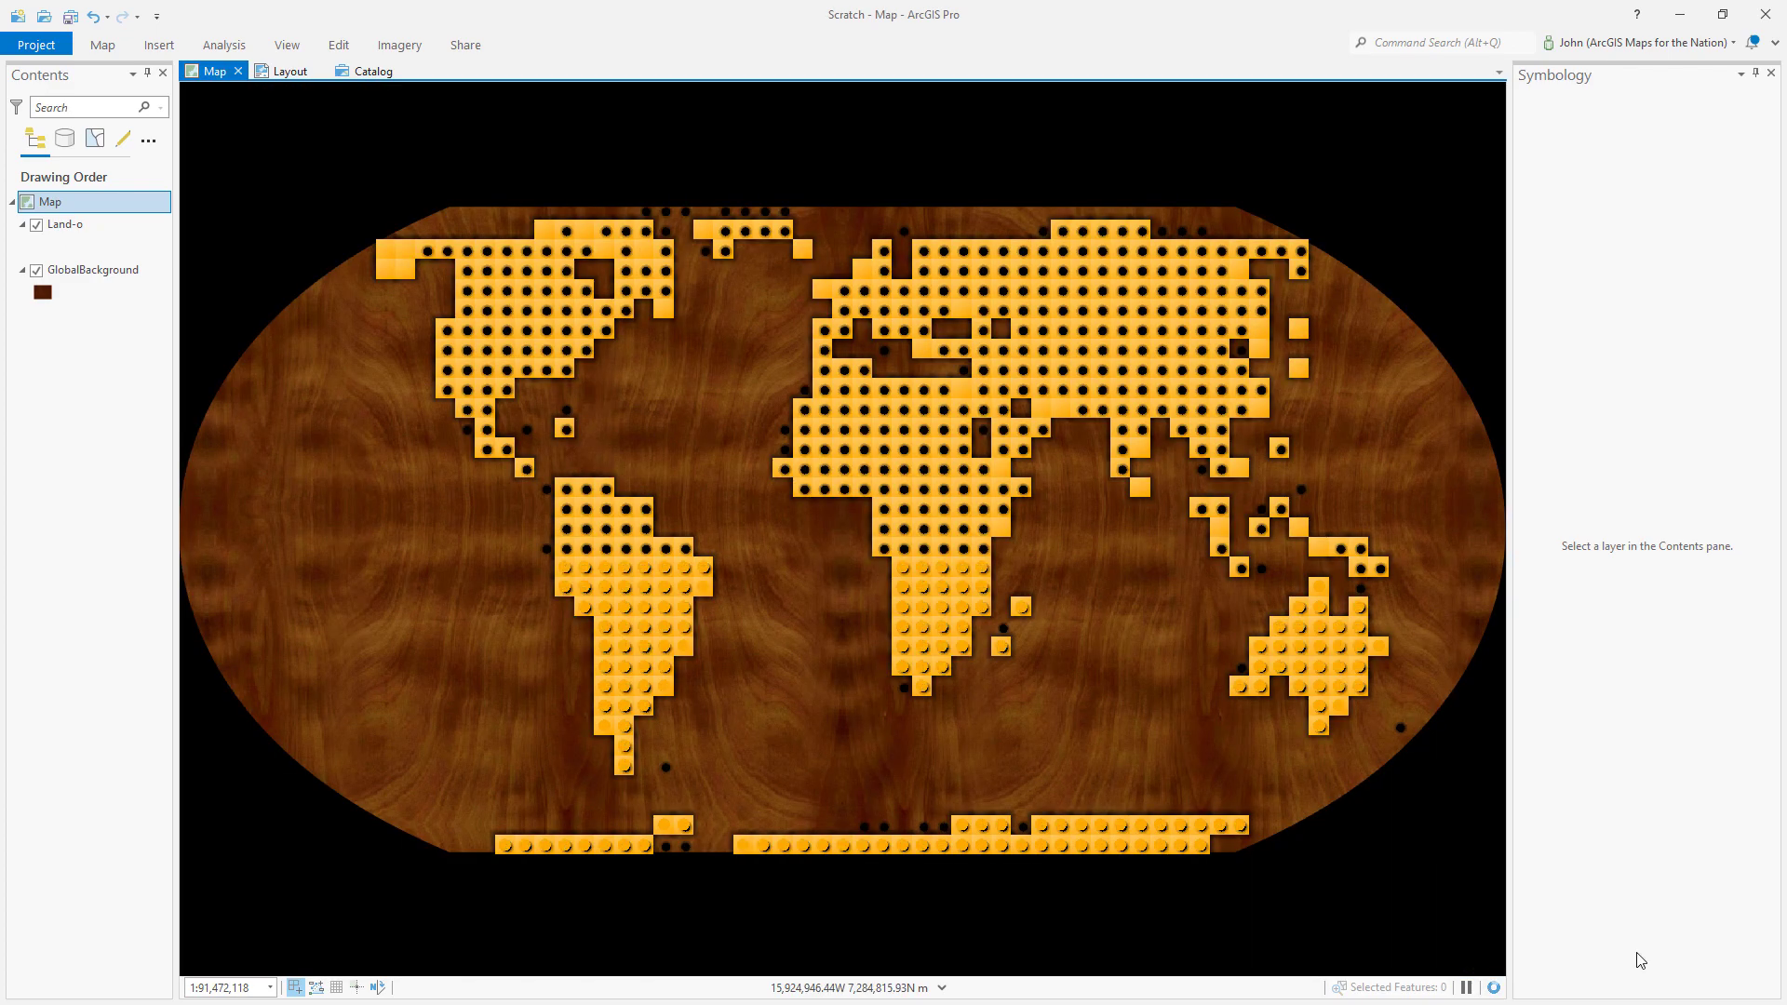